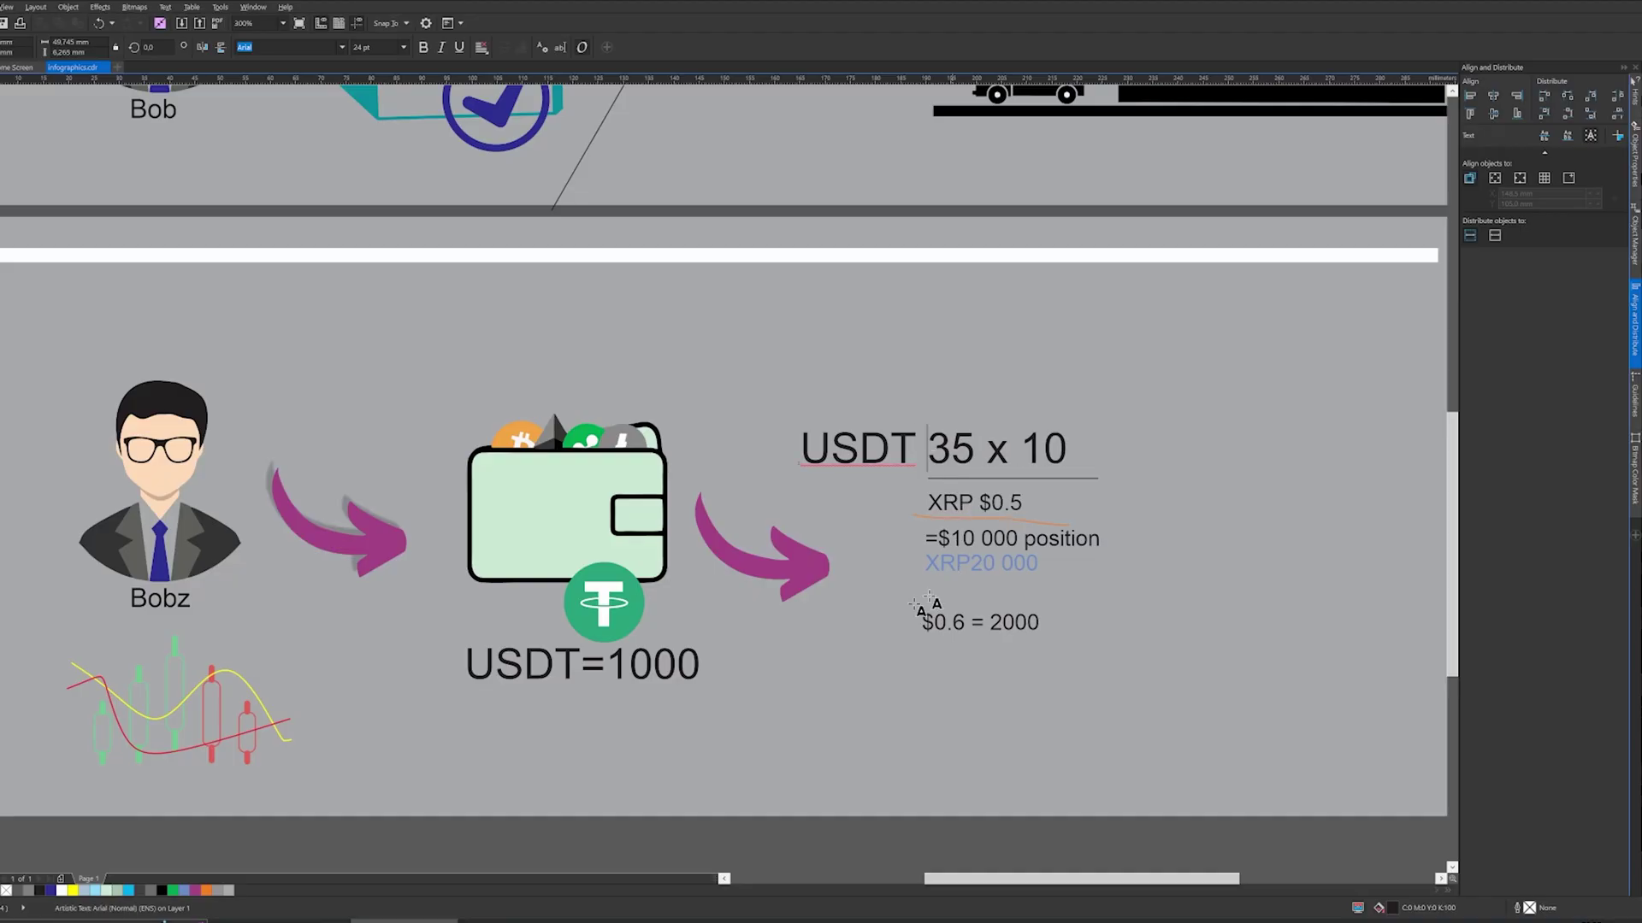
Switch to Calculator, place its window beside the USDT text and multiply 35 by 10
click(373, 920)
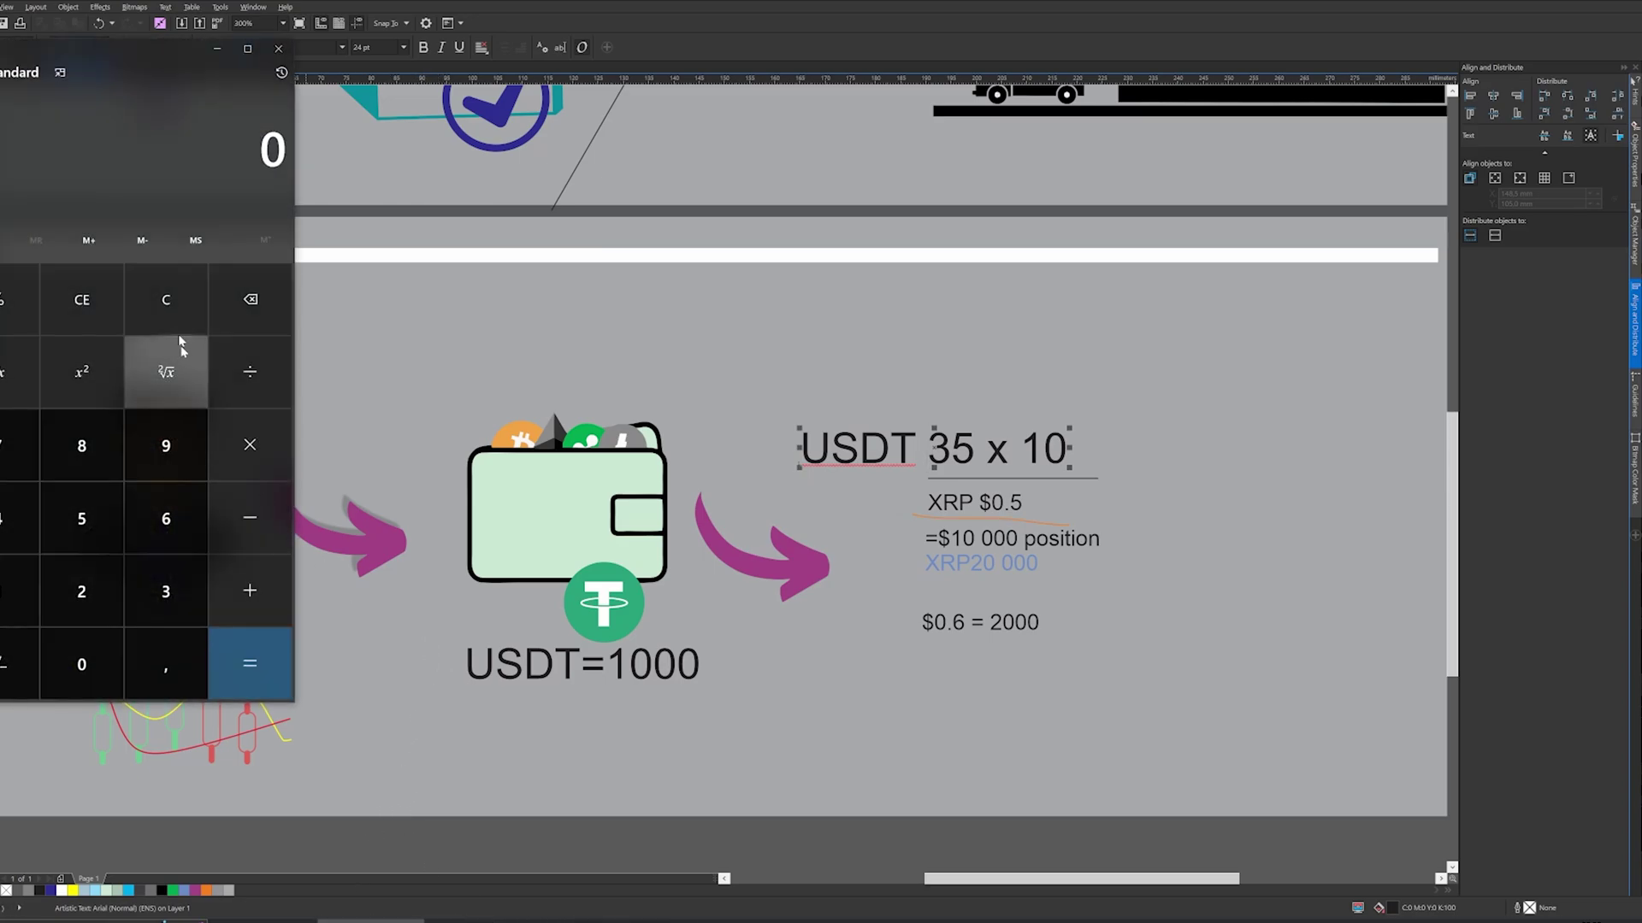
drag(166, 115, 277, 171)
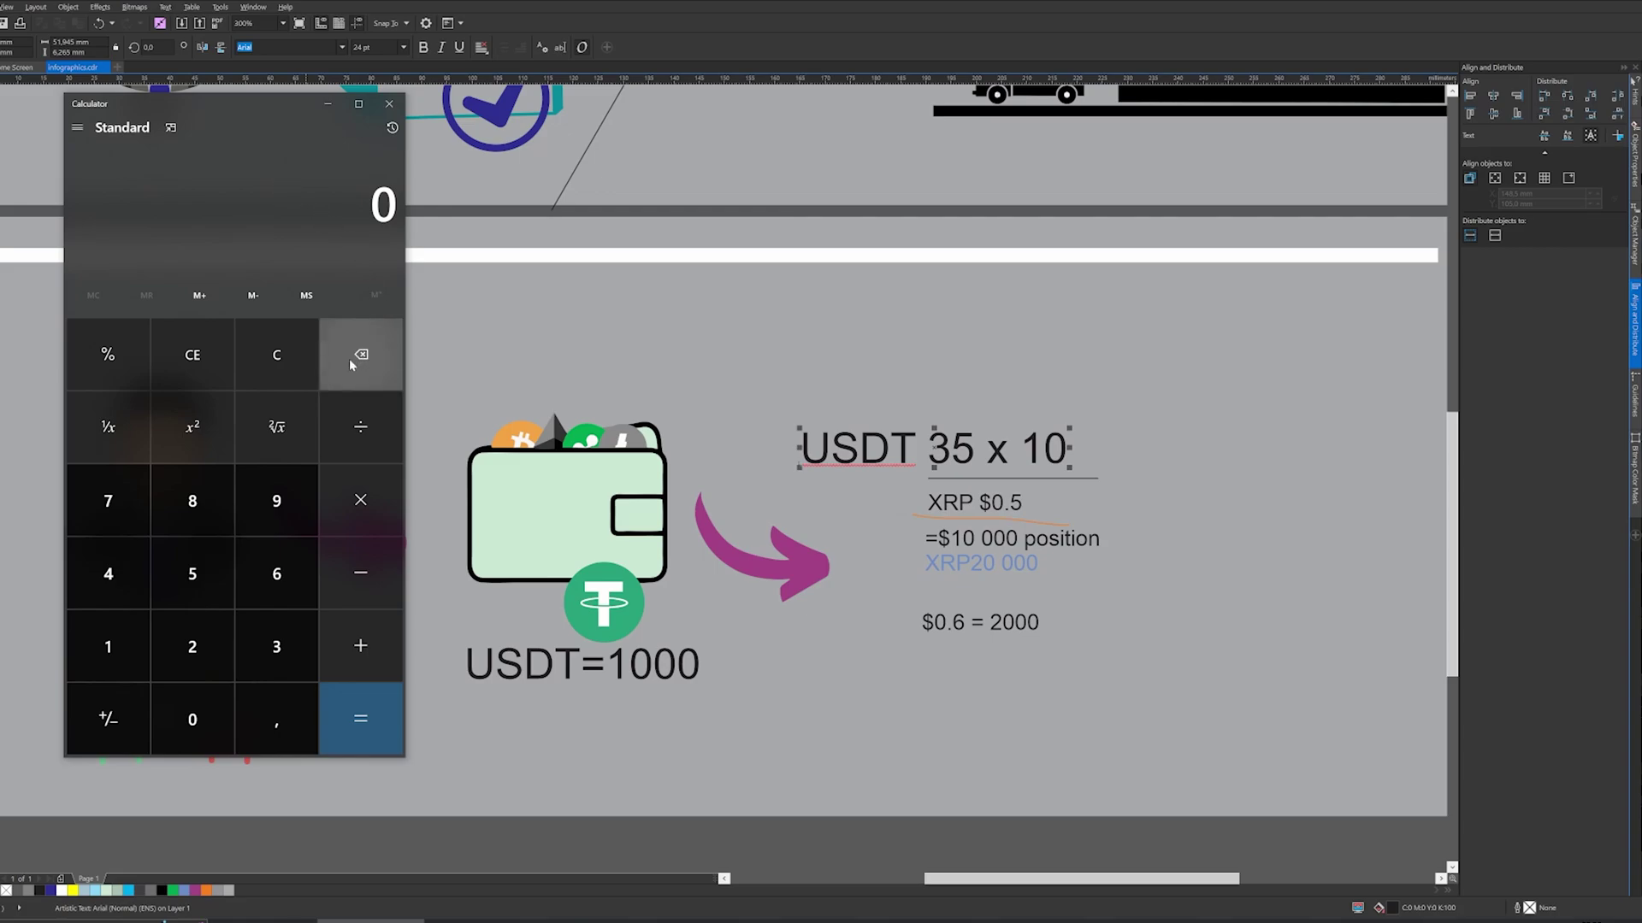
click(276, 647)
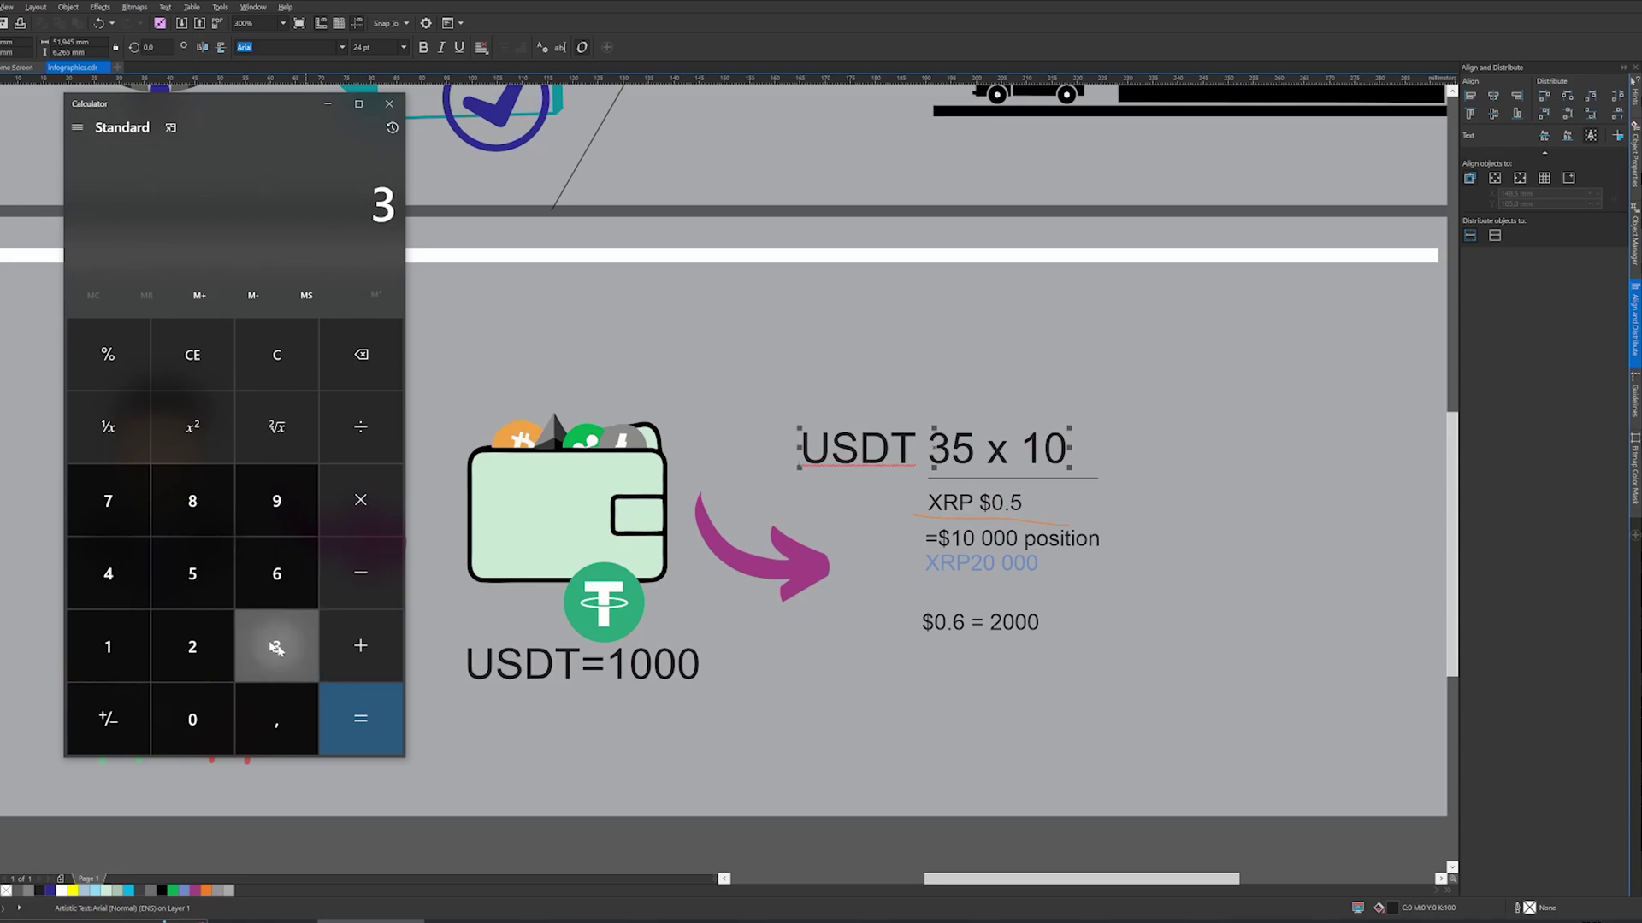
click(202, 571)
click(358, 502)
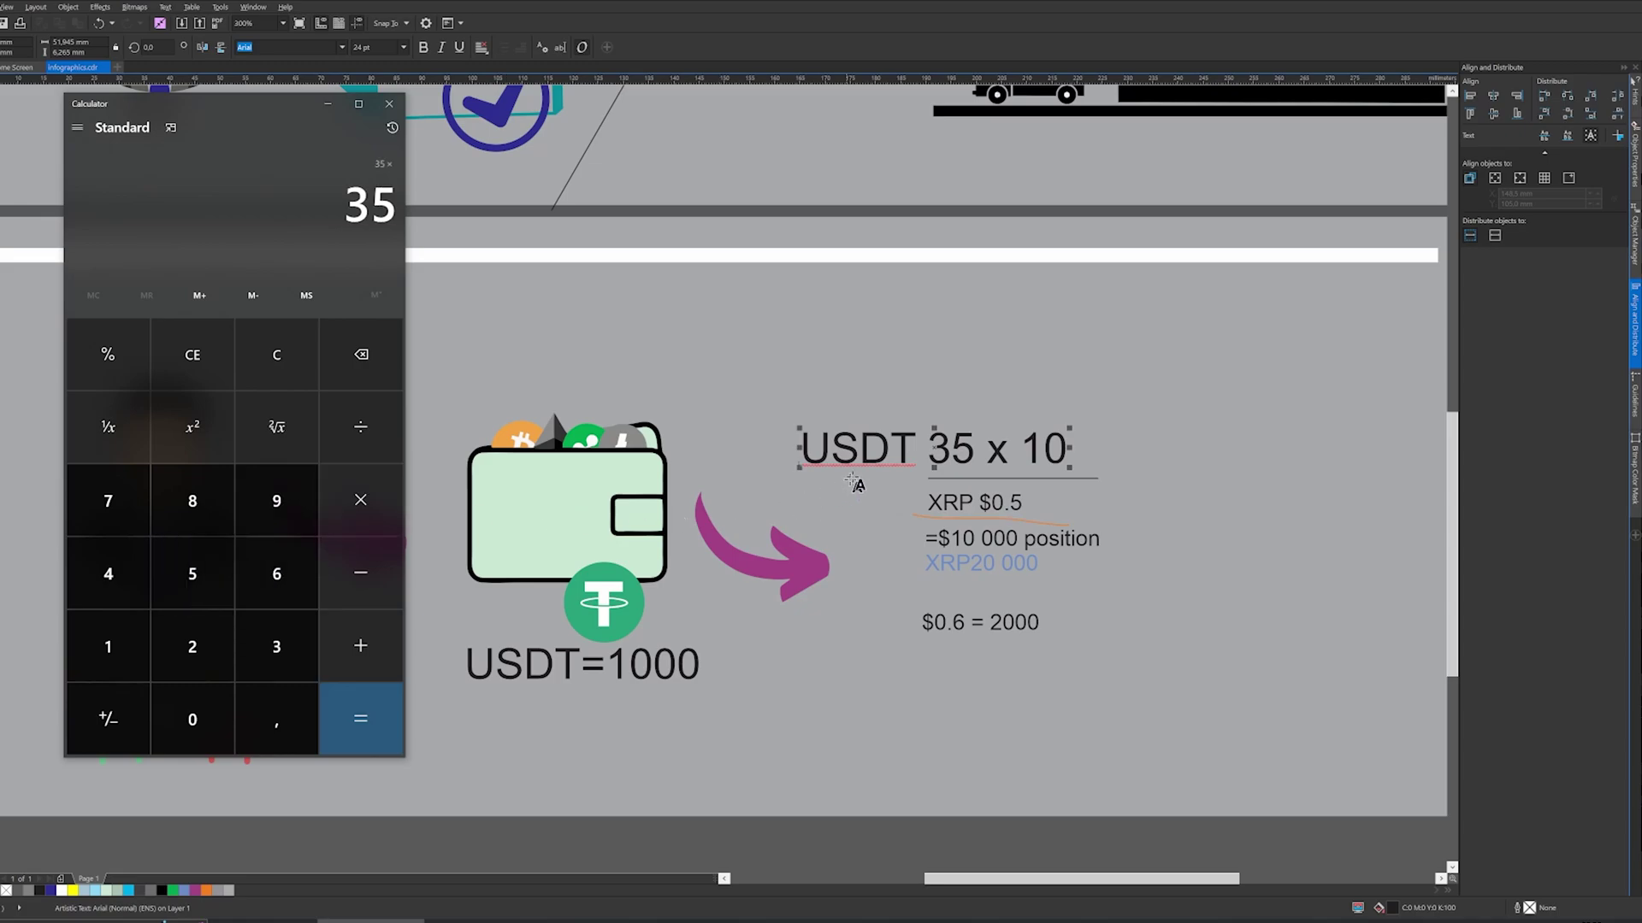
click(94, 647)
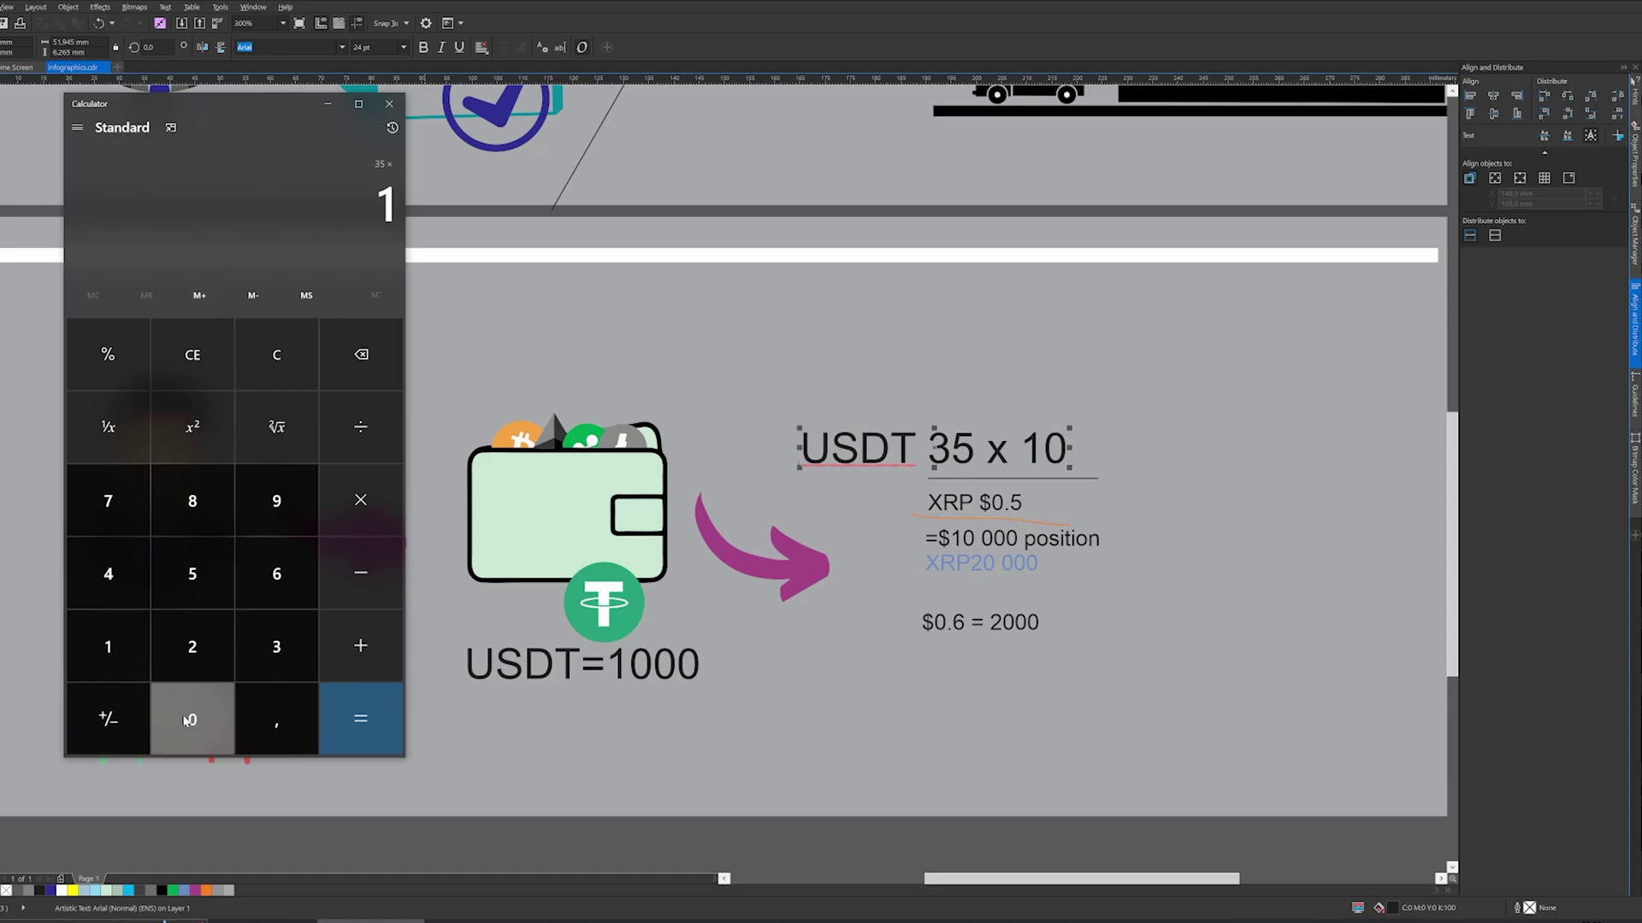
click(192, 719)
click(346, 718)
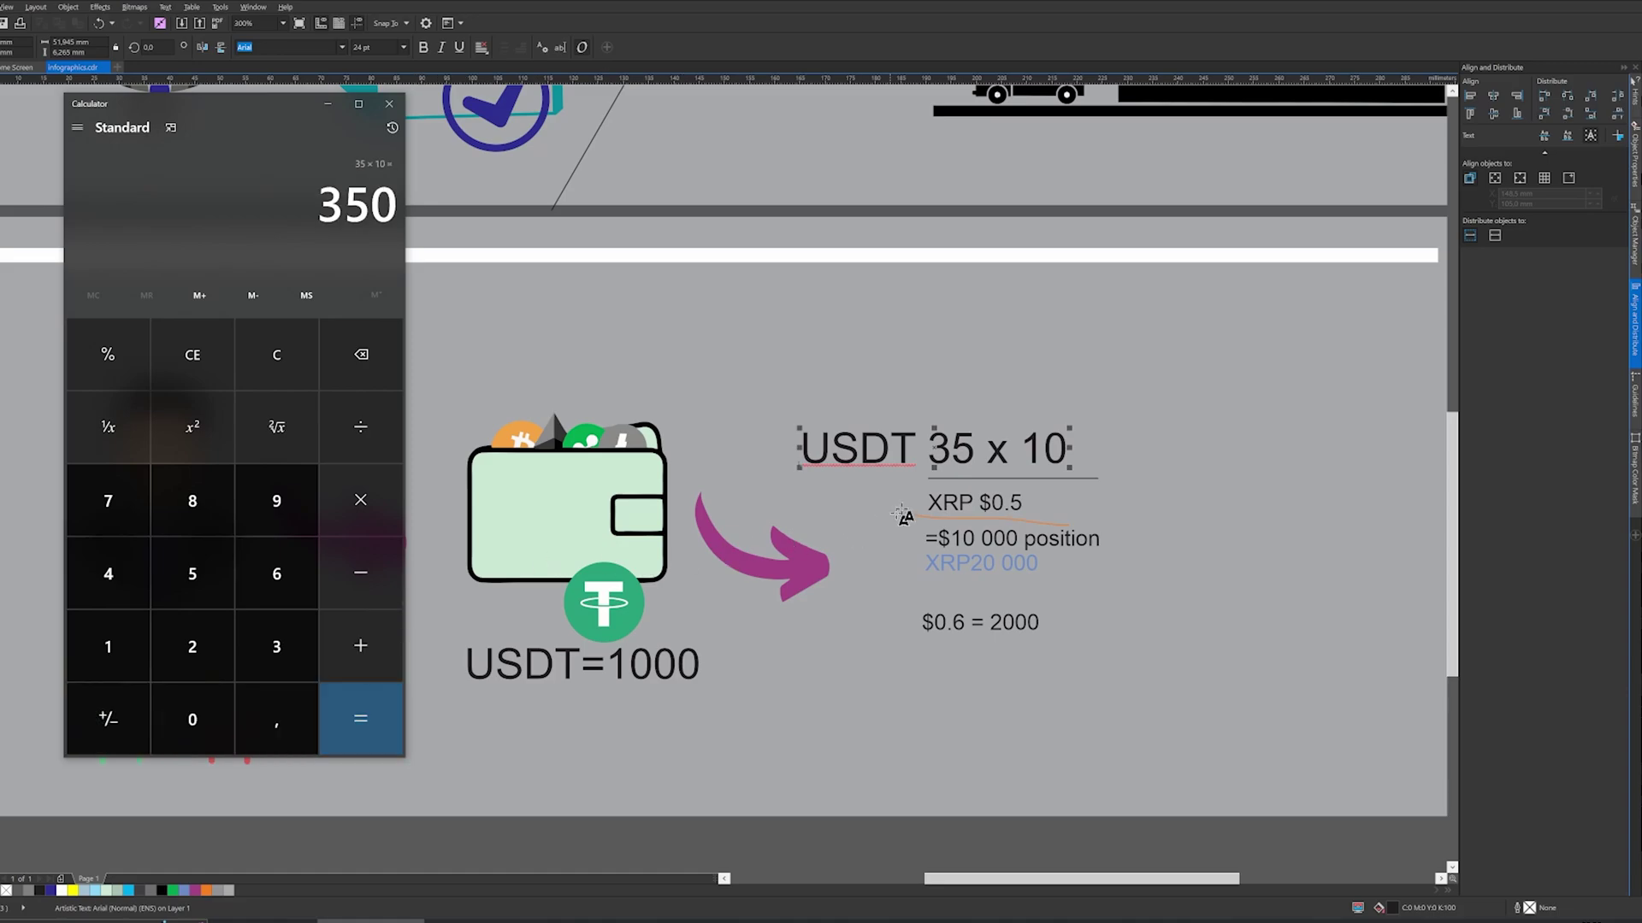
Change the XRP price in the text under the USDT line to $0.4
click(1009, 511)
drag(1009, 511, 1031, 499)
text(4)
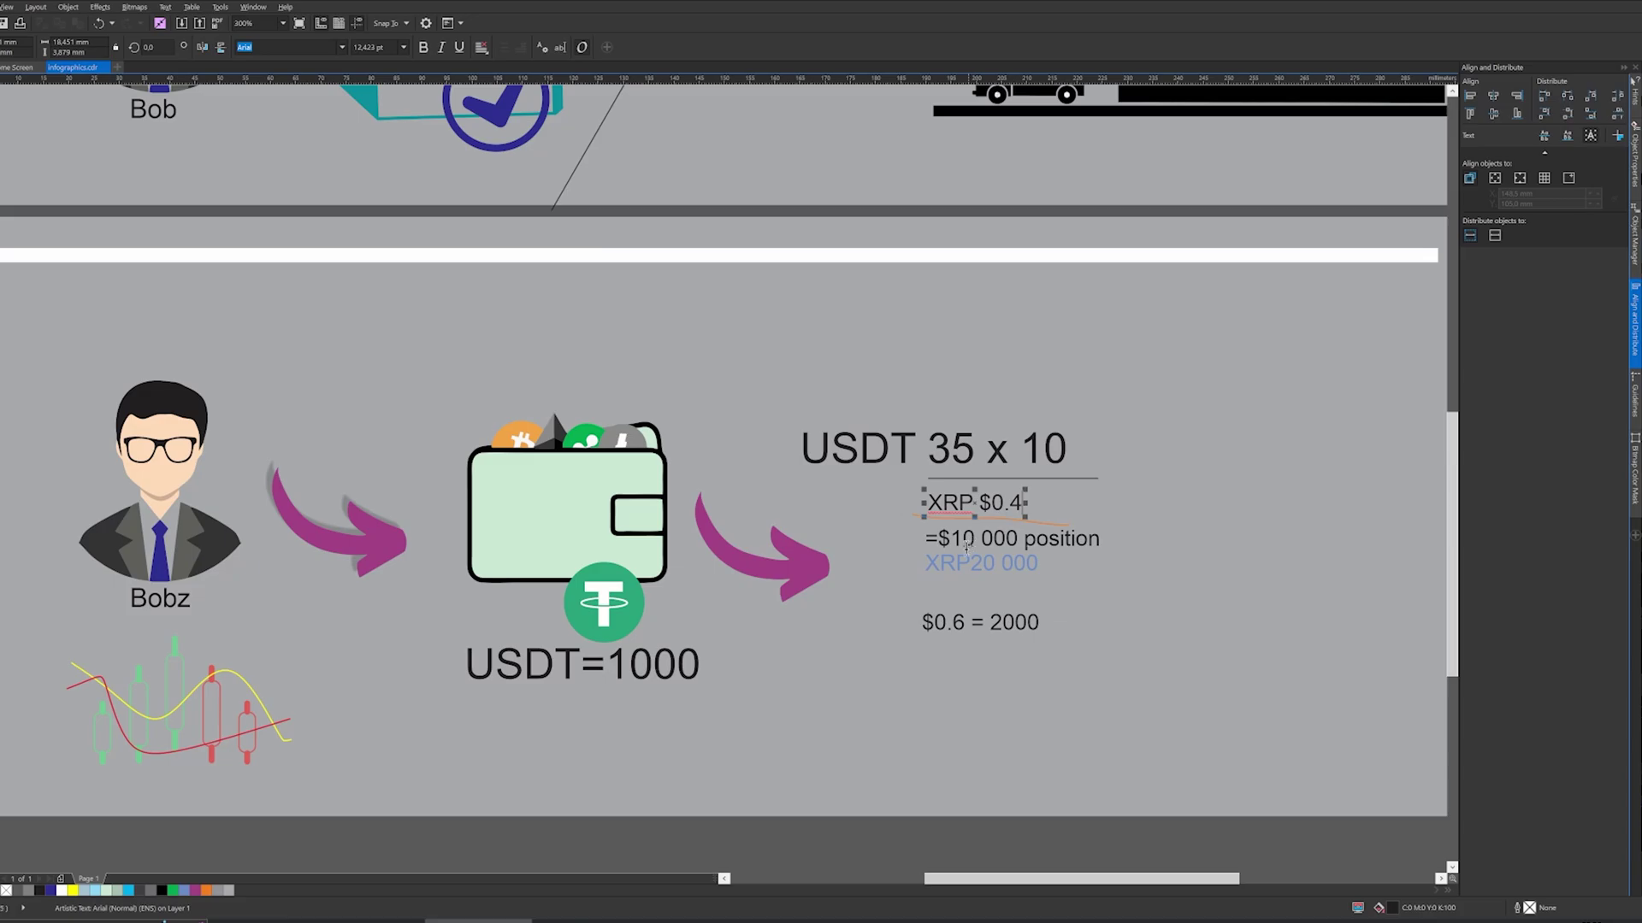
Switch to Calculator and divide the 350 result by 0.4
key(alt+Tab)
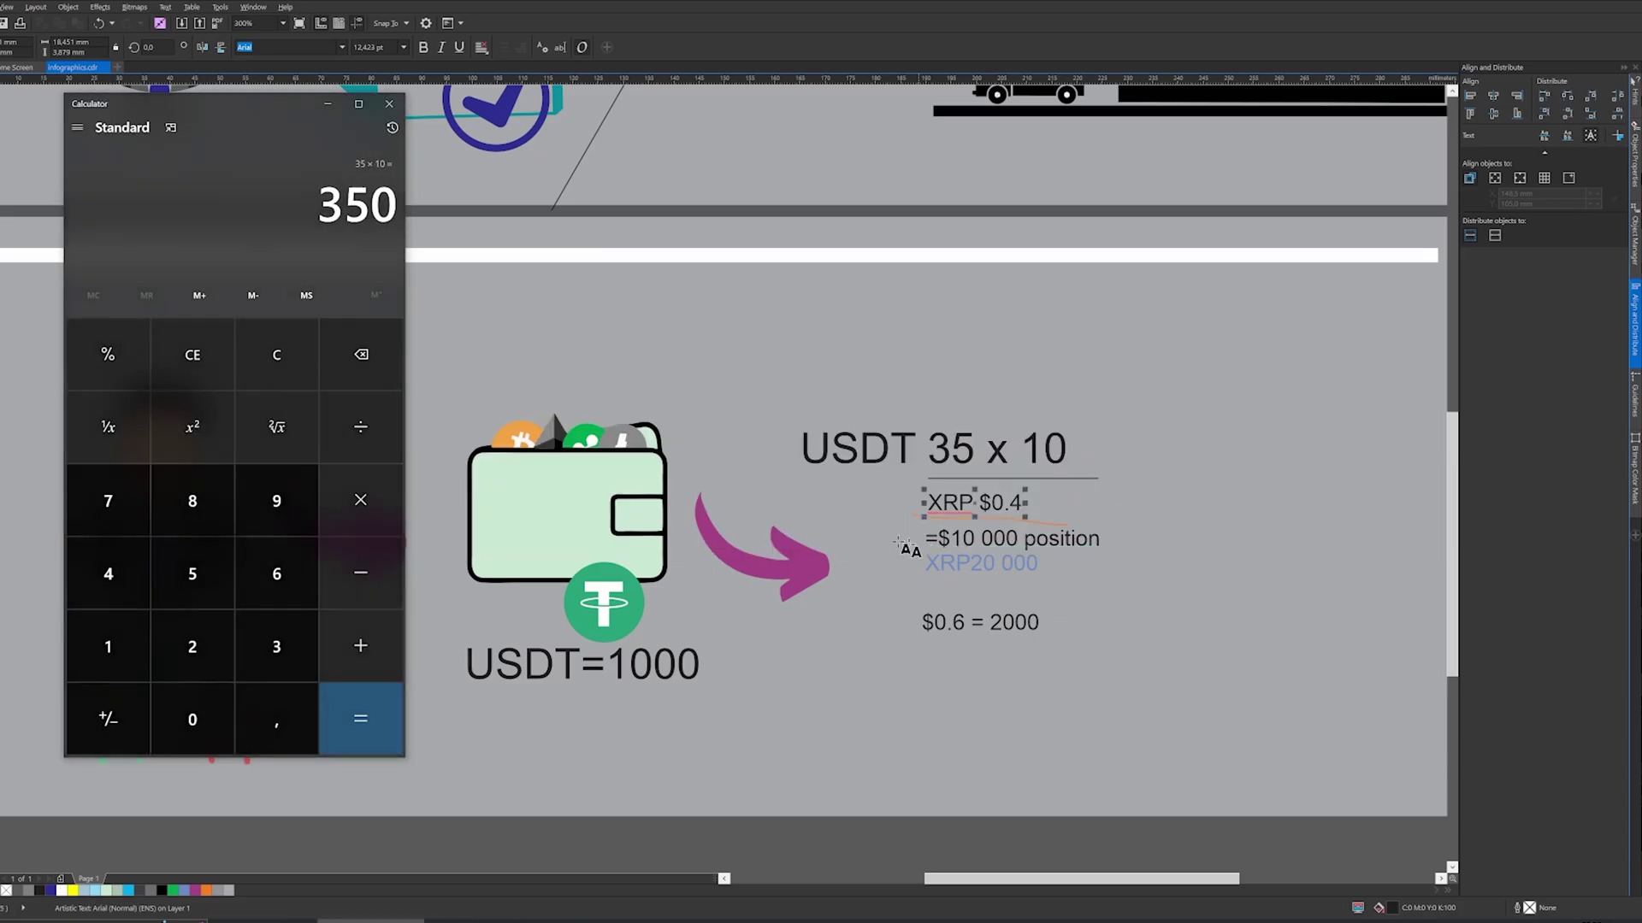
click(364, 434)
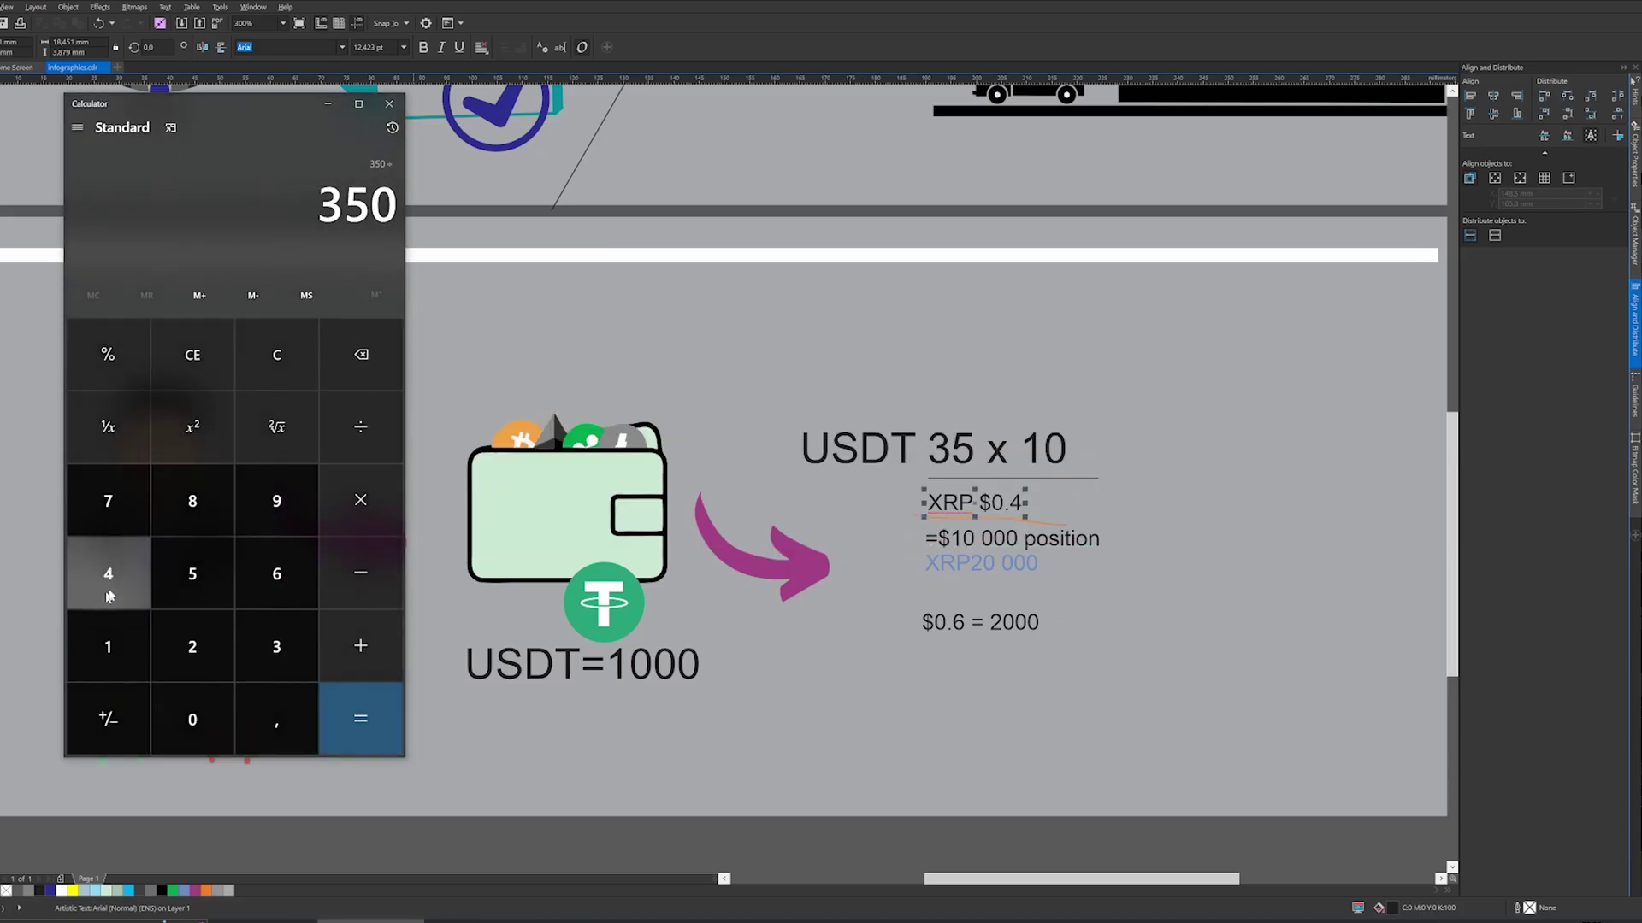
click(273, 718)
click(108, 577)
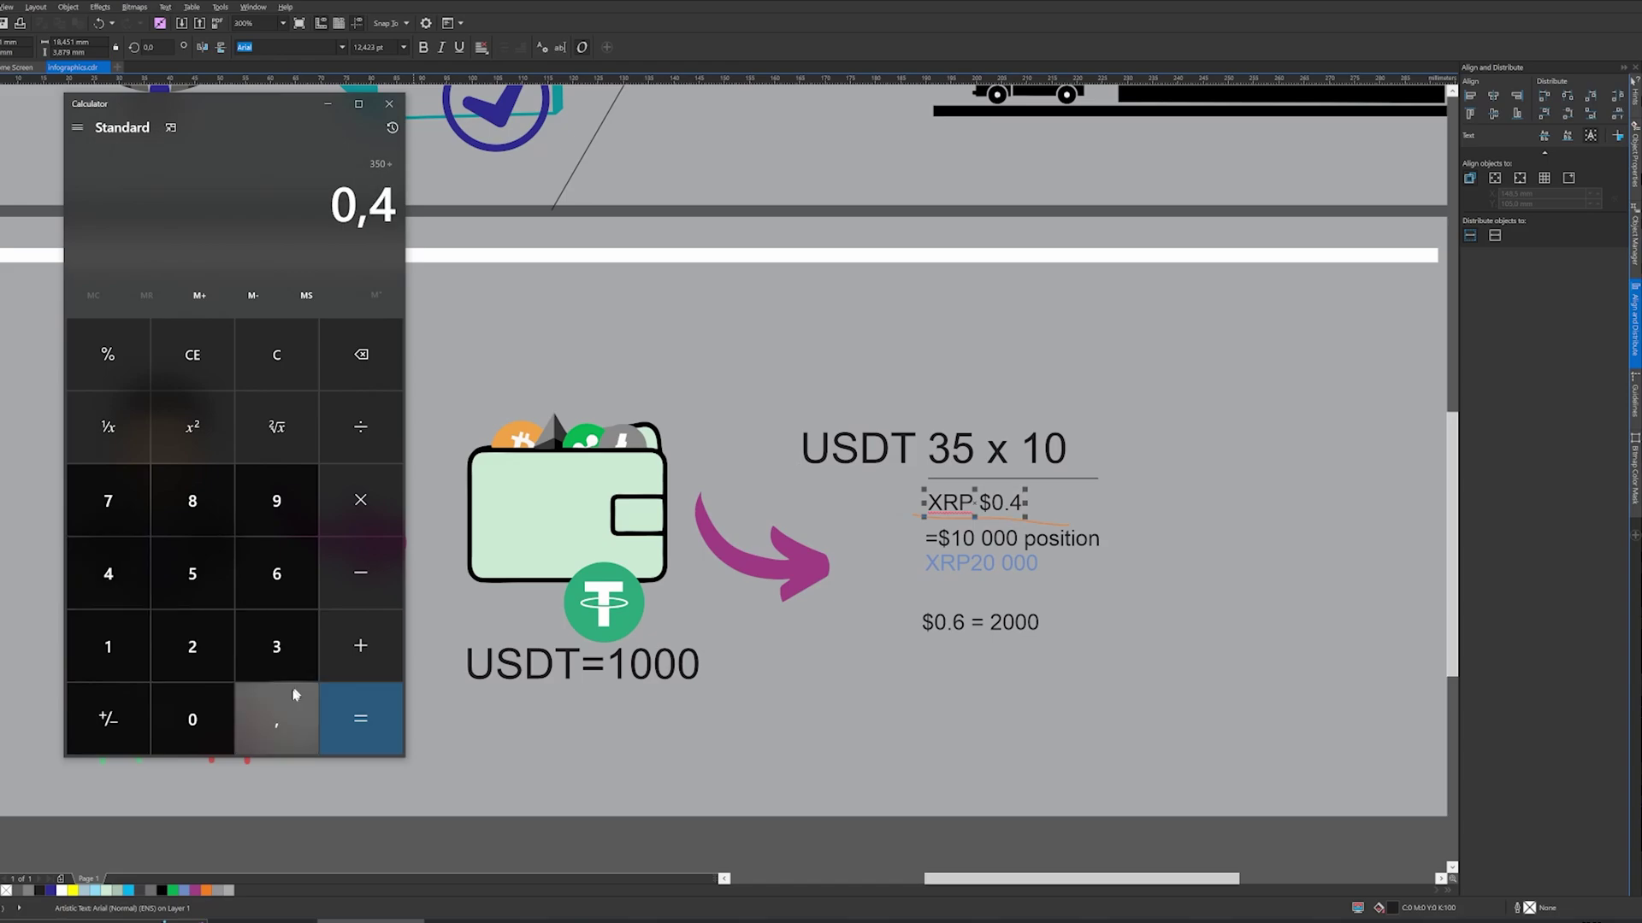
click(343, 719)
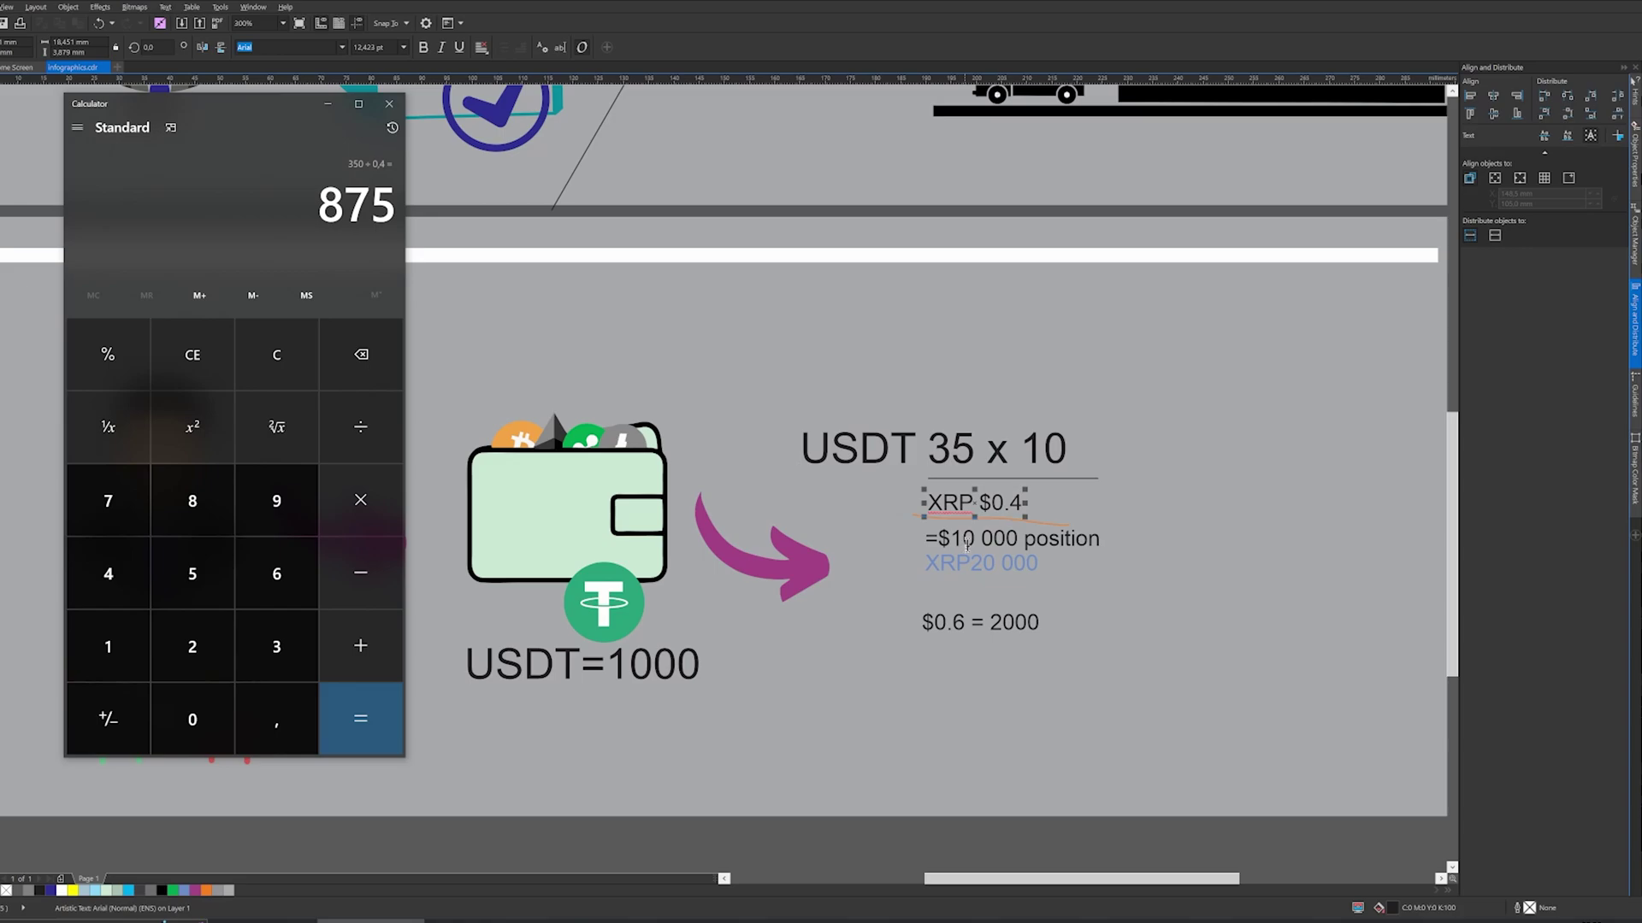
In the infographic text, replace the blue XRP amount with 875 and the position value with 350
drag(970, 564, 1039, 574)
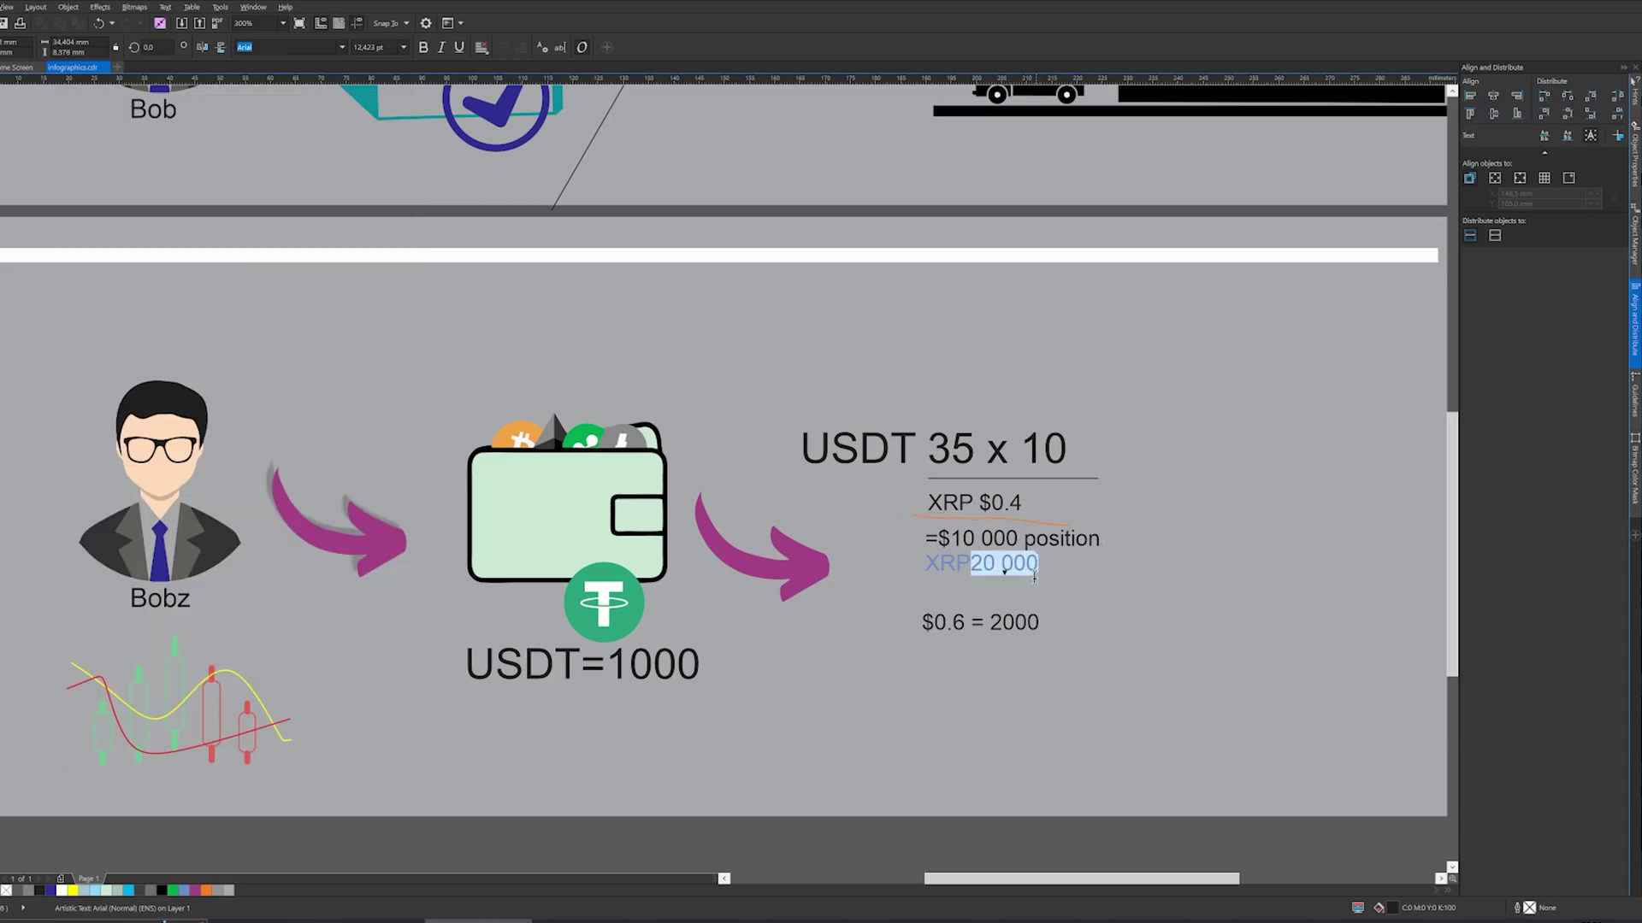
text(875)
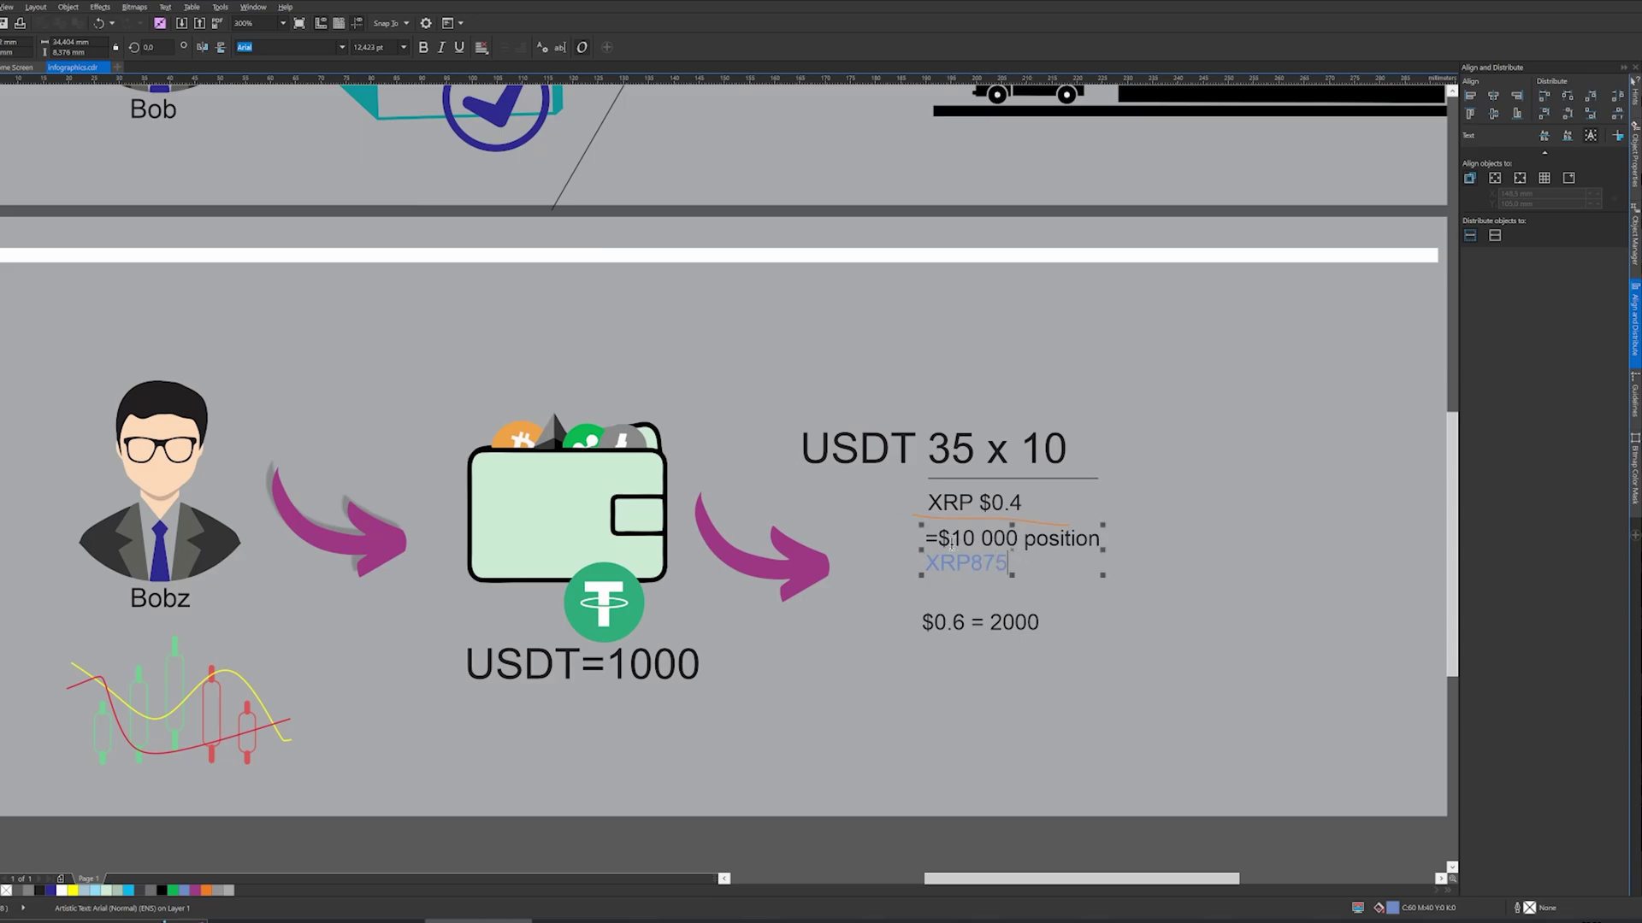
drag(953, 543, 1017, 545)
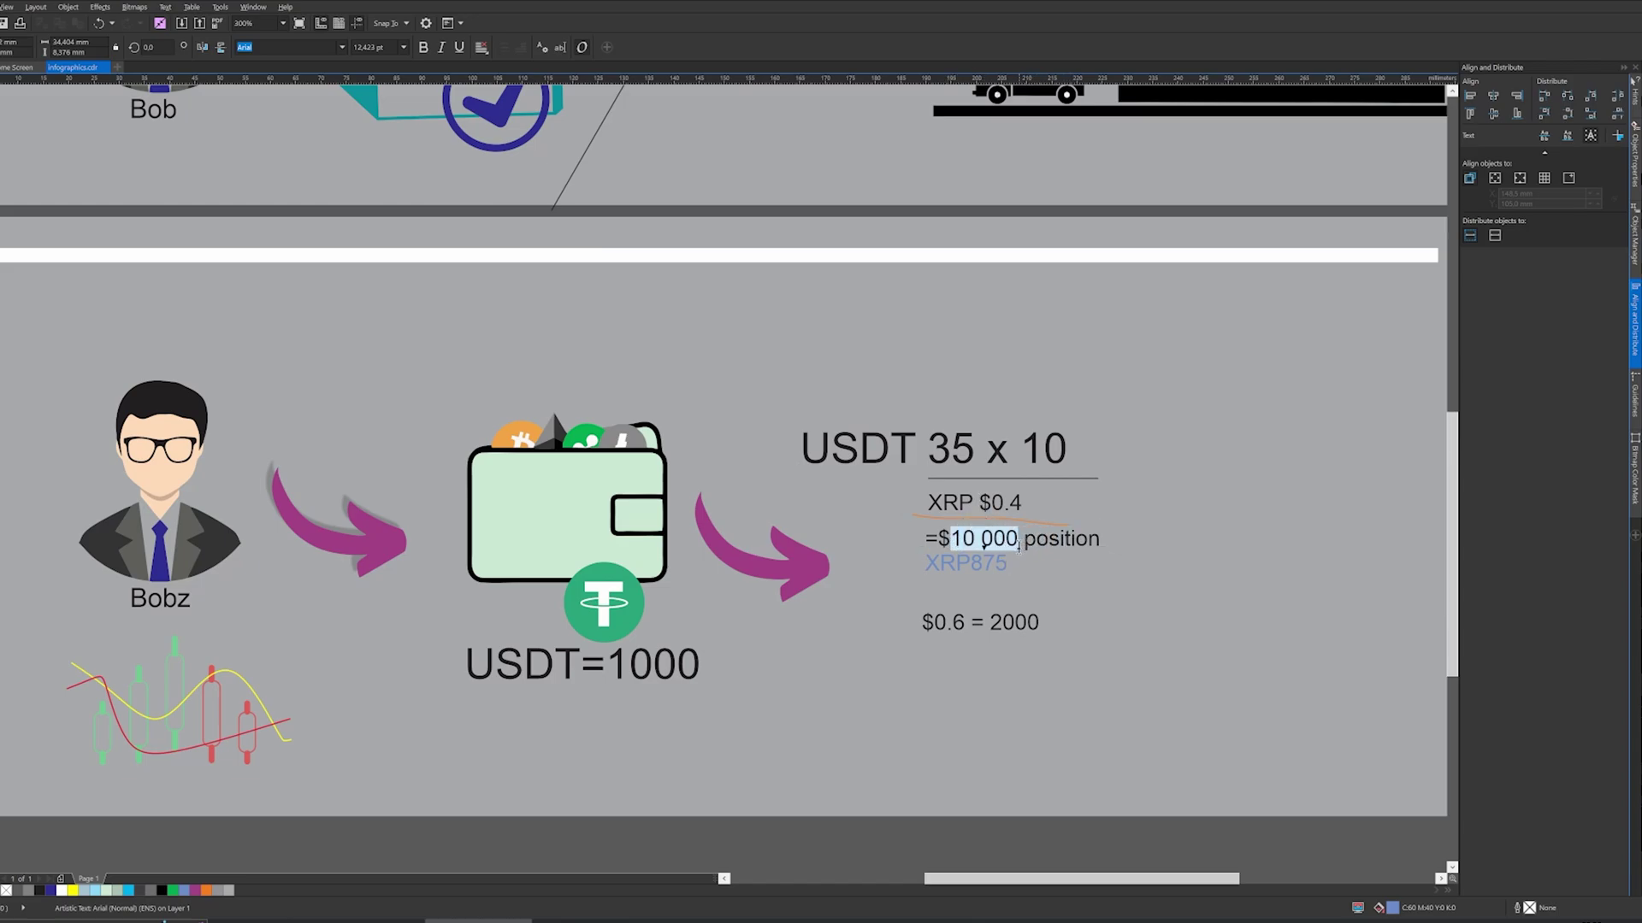
text(350)
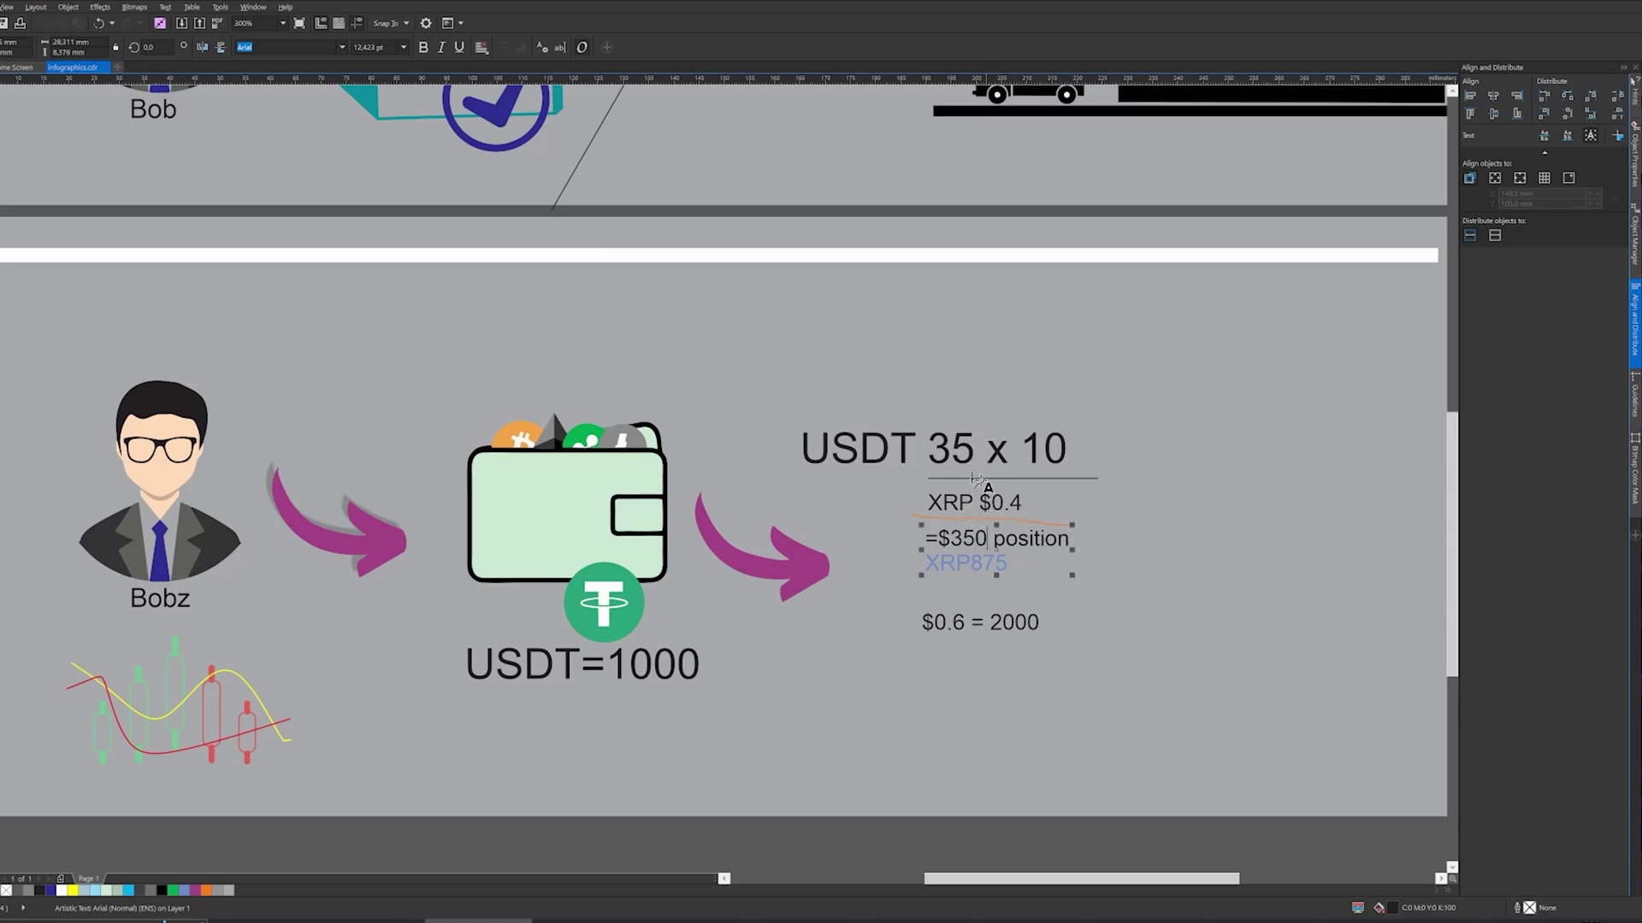
Insert a space between XRP and 875 in the blue text line and select the 6 in $0.6
drag(935, 455, 1064, 447)
drag(951, 541, 987, 539)
click(971, 566)
drag(952, 624, 963, 625)
Switch to Calculator and multiply the 875 result by 0.6
key(alt+Tab)
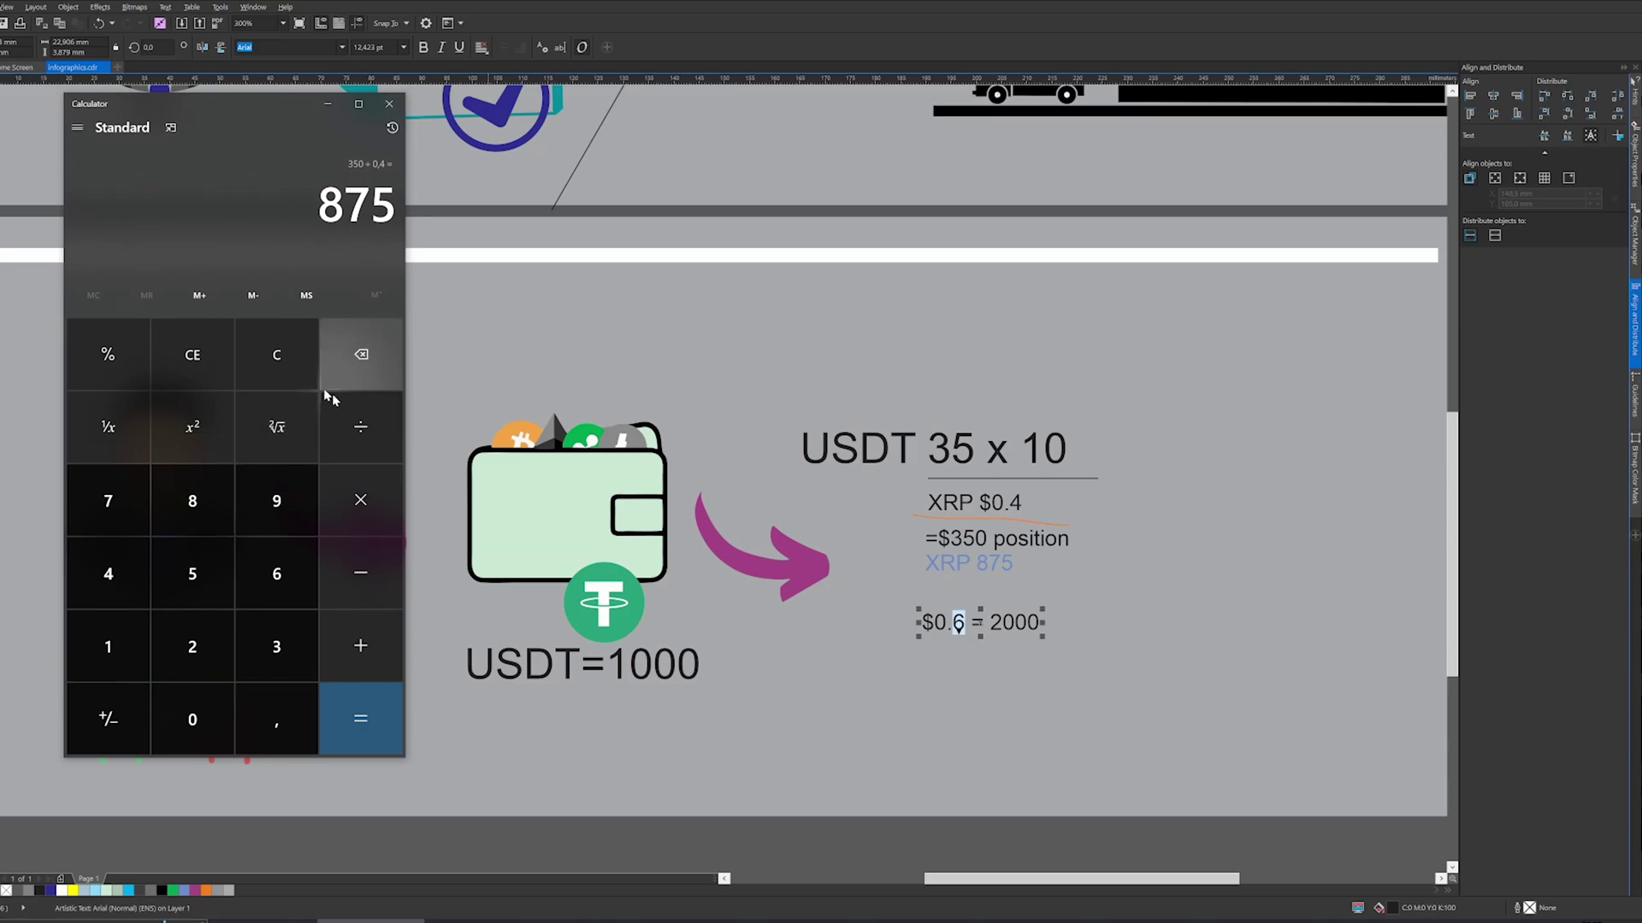
click(392, 530)
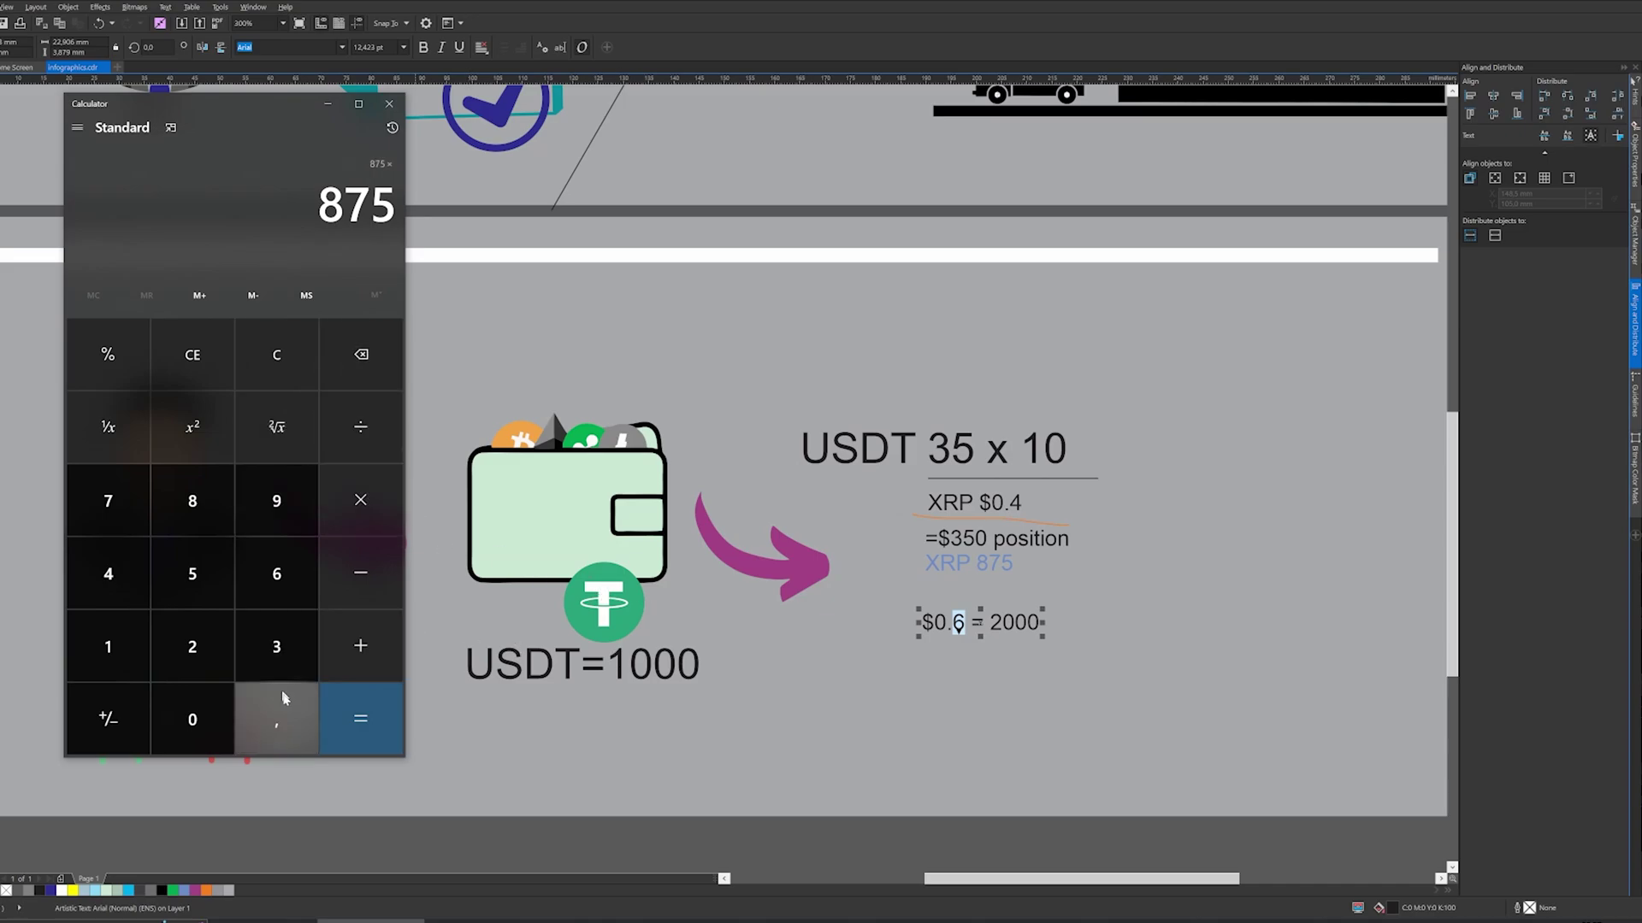
click(280, 689)
click(276, 575)
click(360, 720)
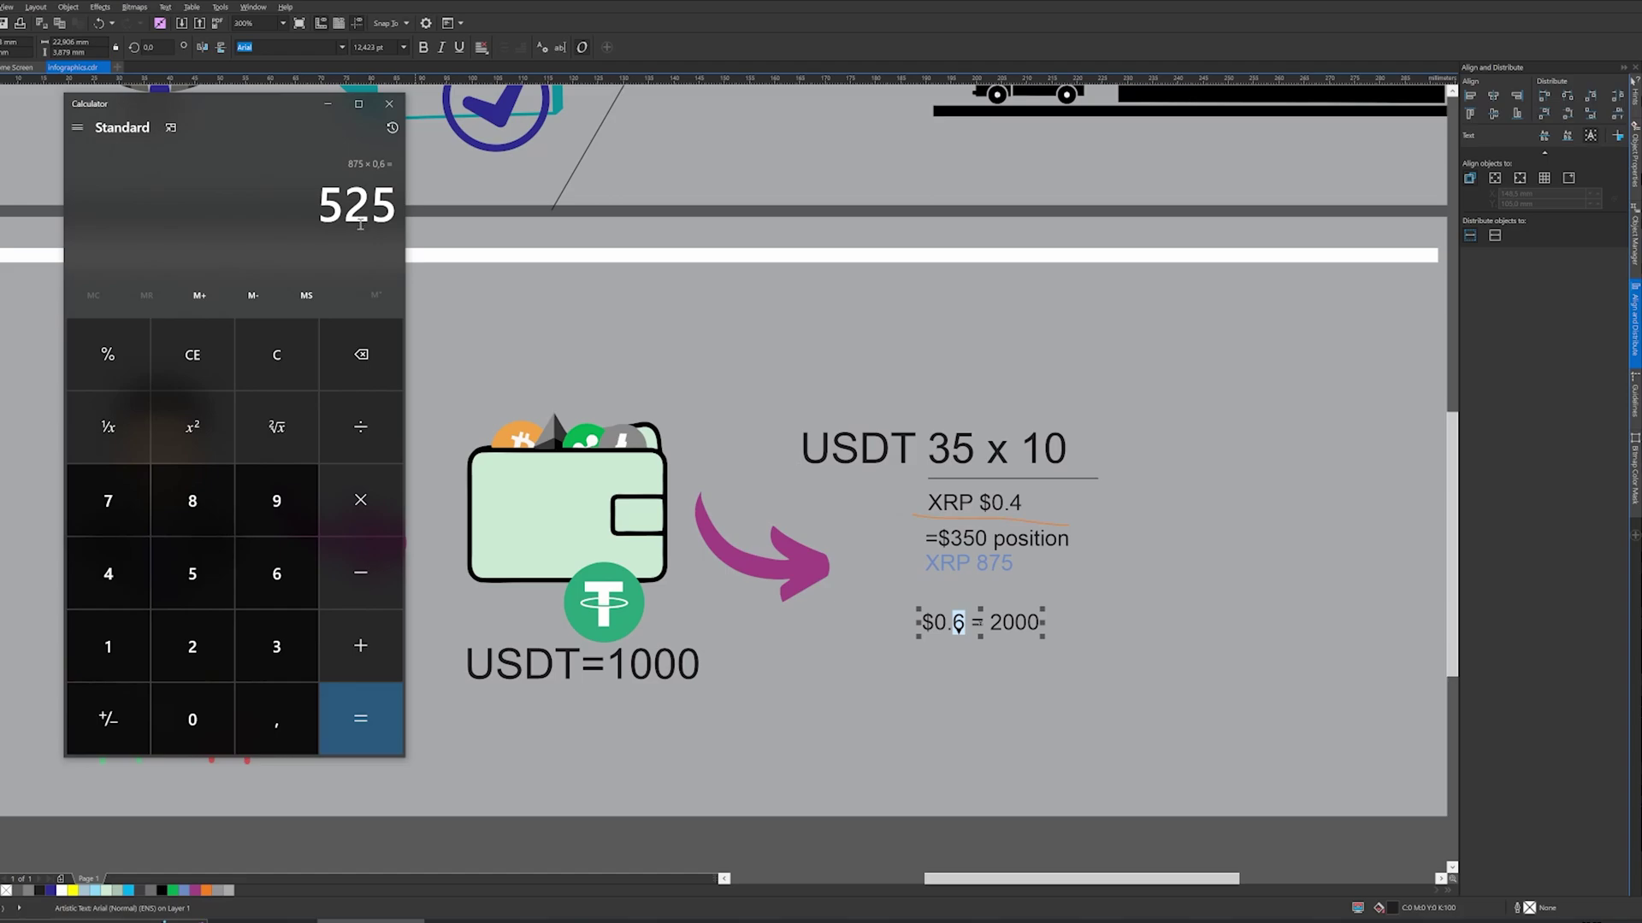
Clear the calculator and multiply 35 by 10 again
click(281, 374)
click(272, 647)
click(198, 577)
click(360, 501)
click(142, 655)
click(192, 720)
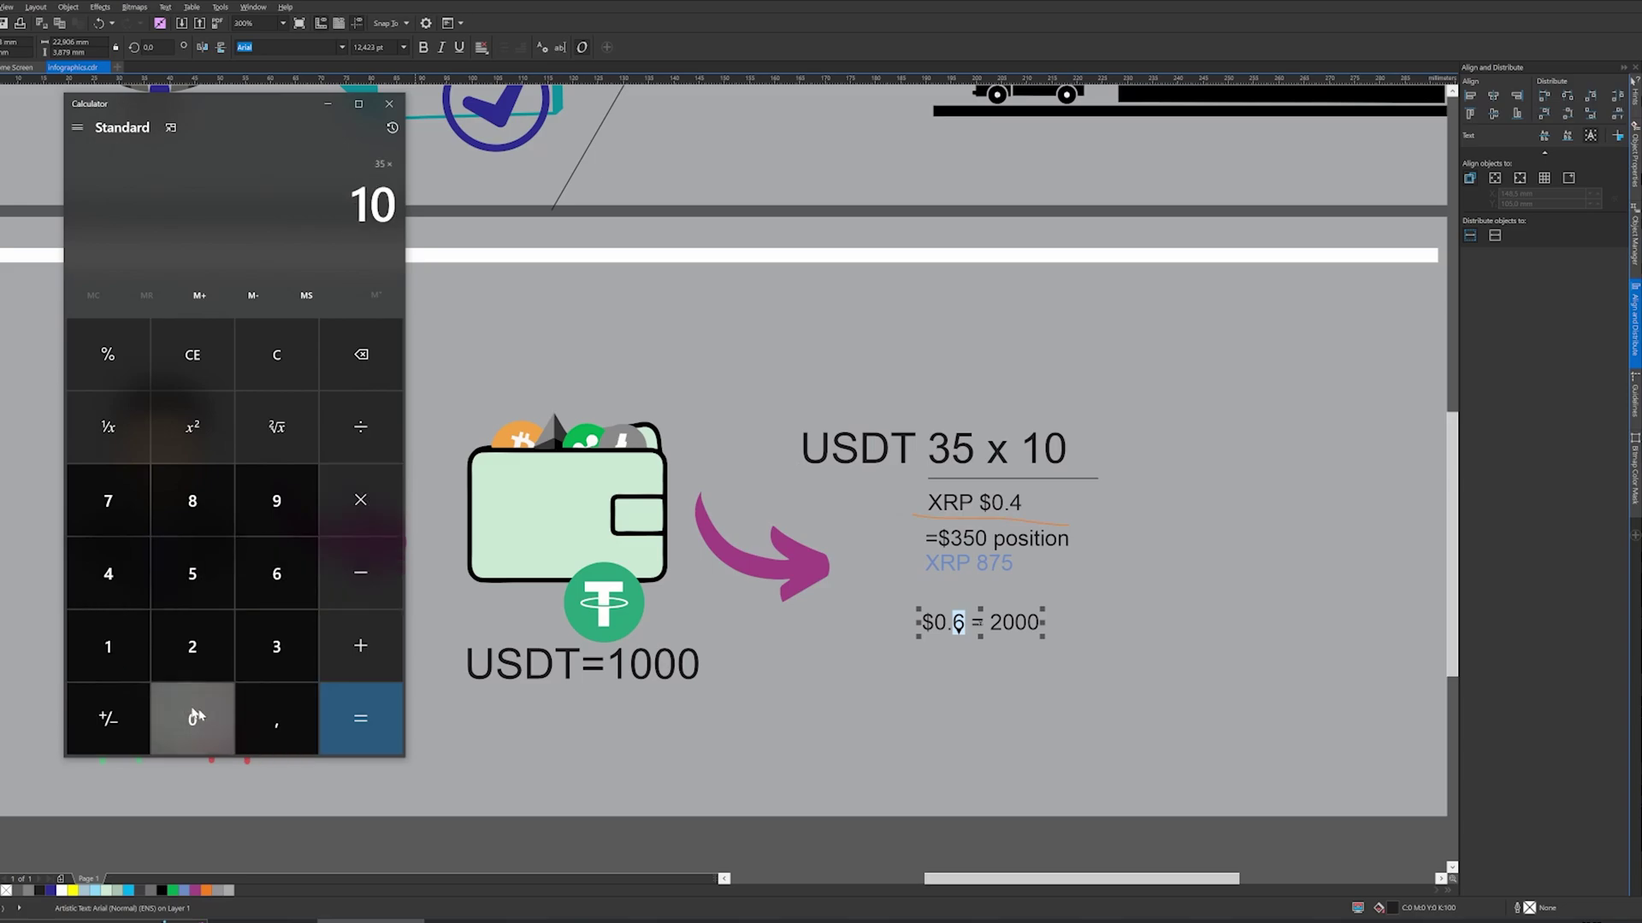
click(346, 703)
Divide the 350 result by 0.4 in the calculator
click(360, 427)
click(291, 731)
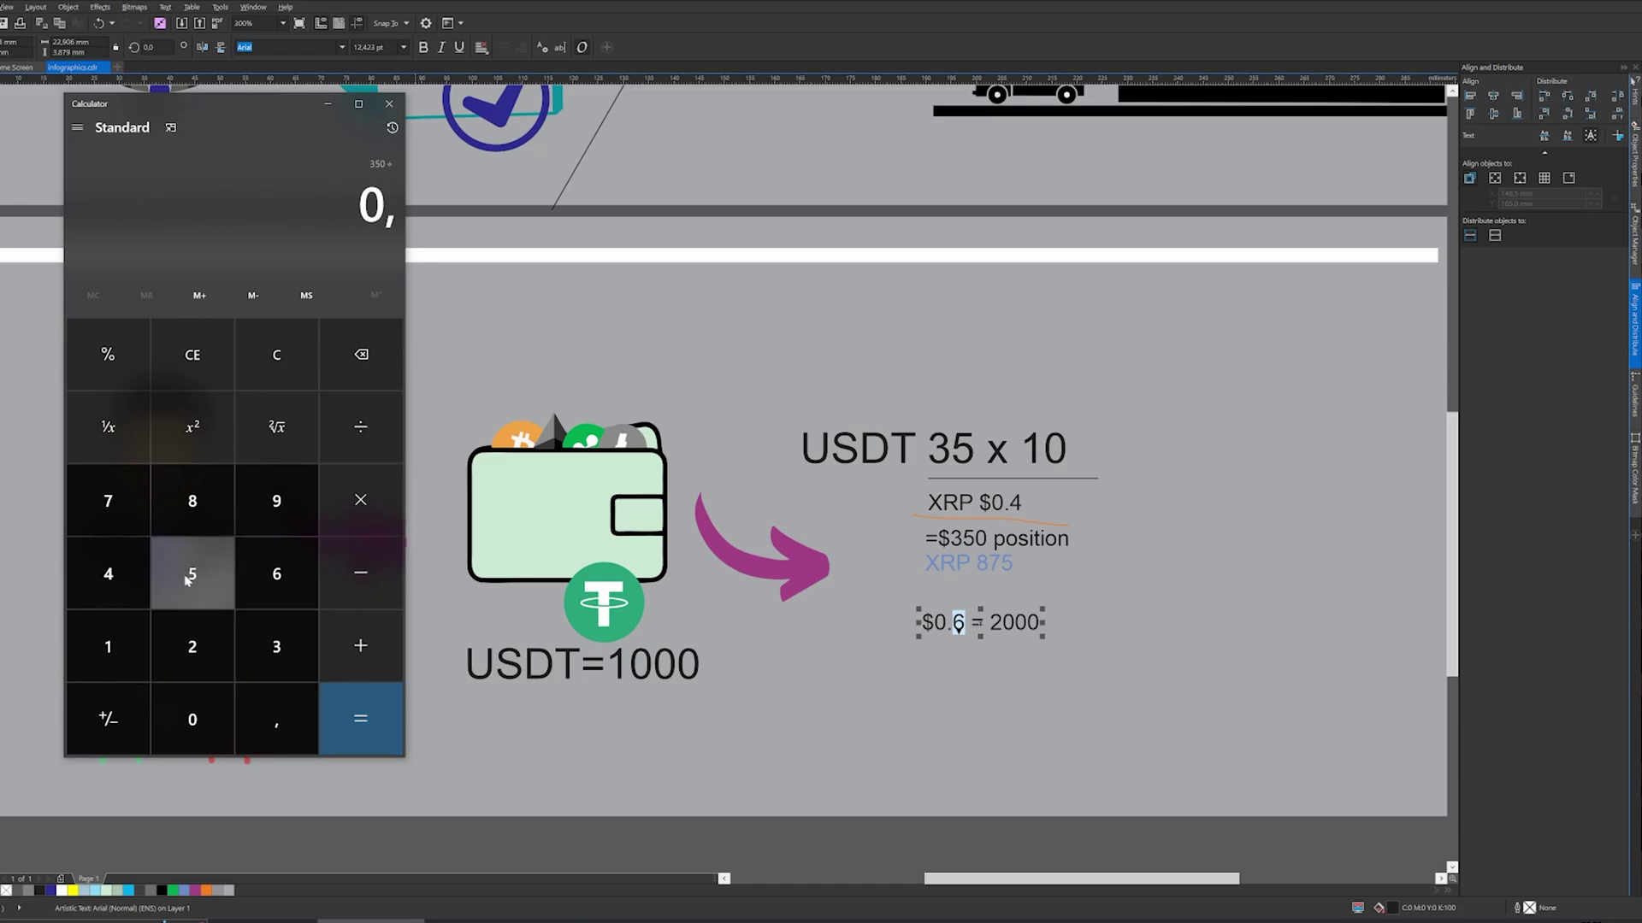
click(101, 576)
click(346, 717)
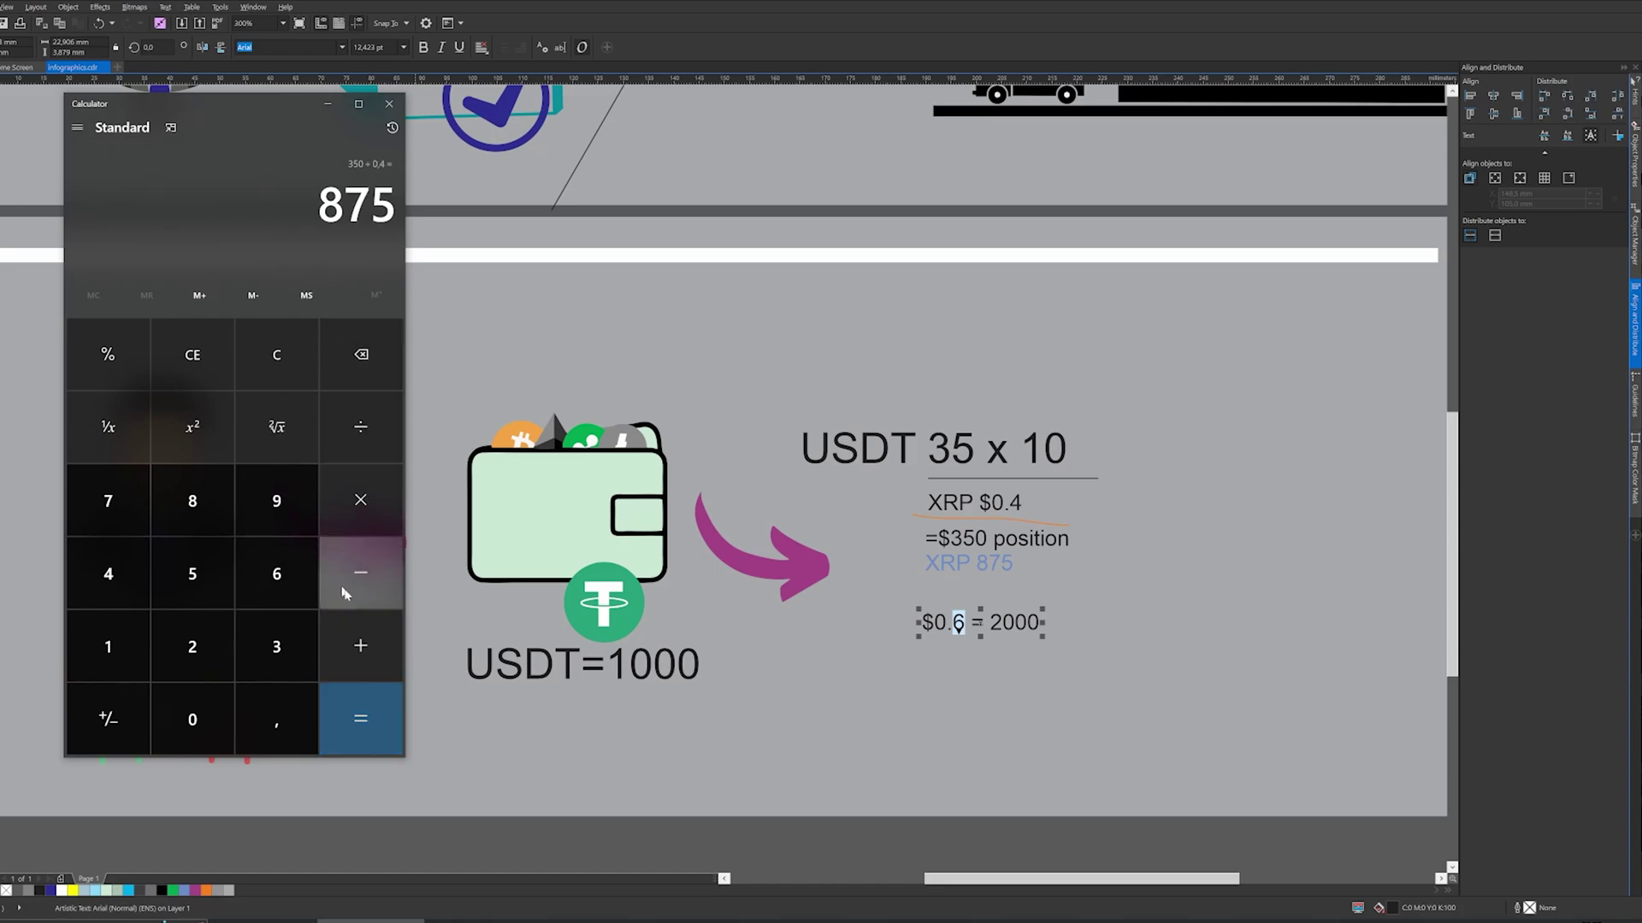
Multiply the calculated XRP amount by a price of 0.6
click(374, 503)
click(276, 719)
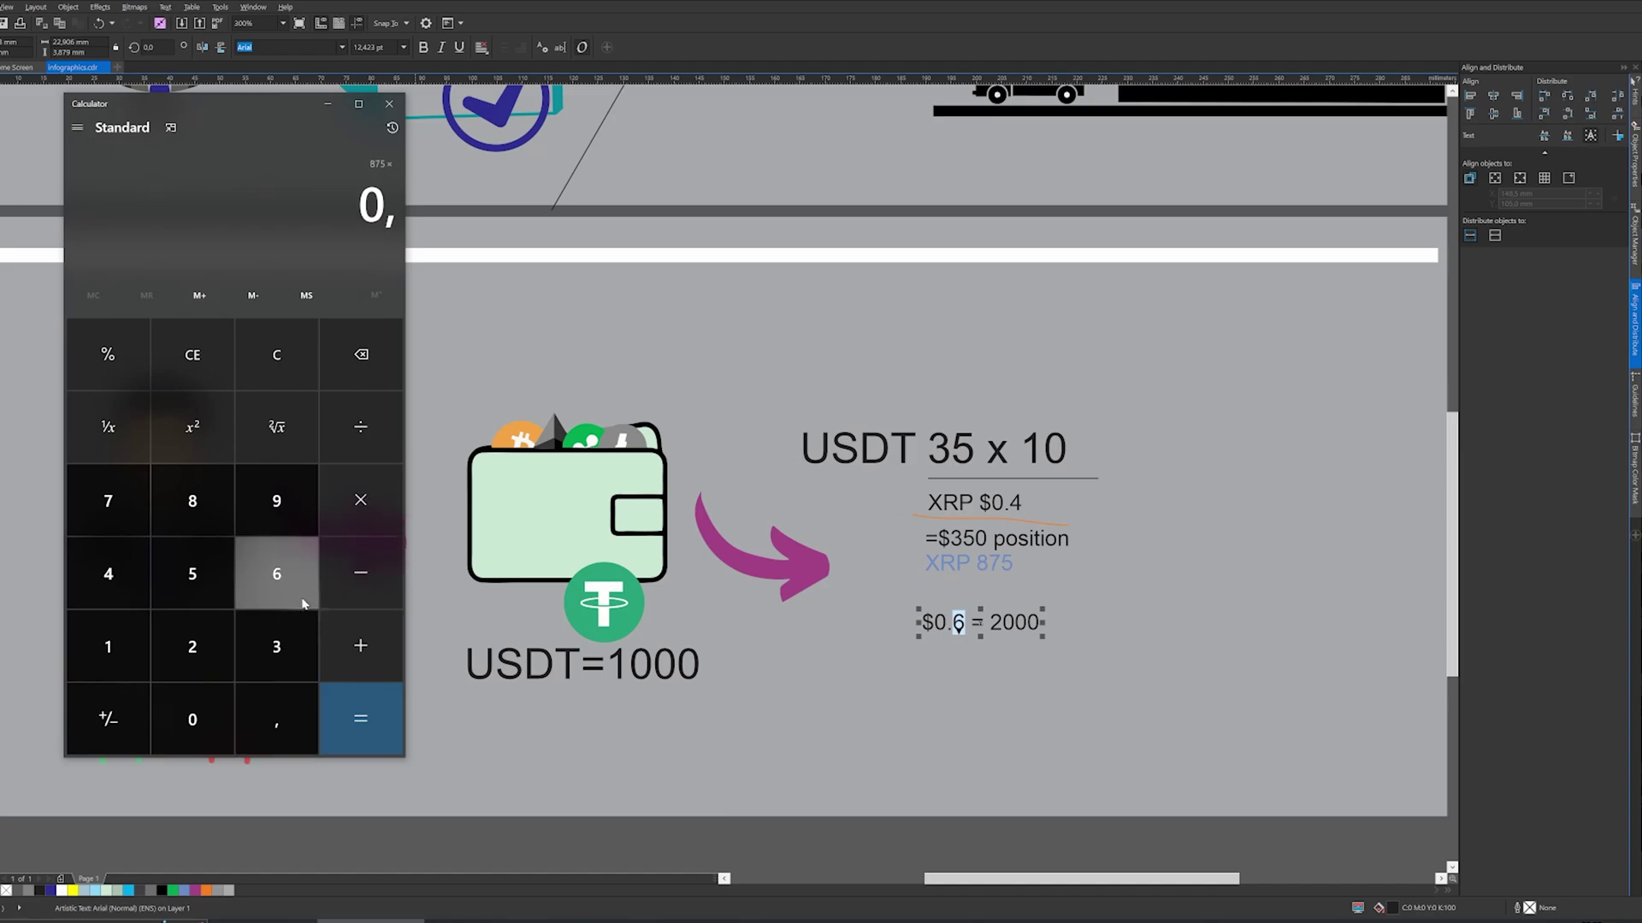
click(277, 574)
click(360, 721)
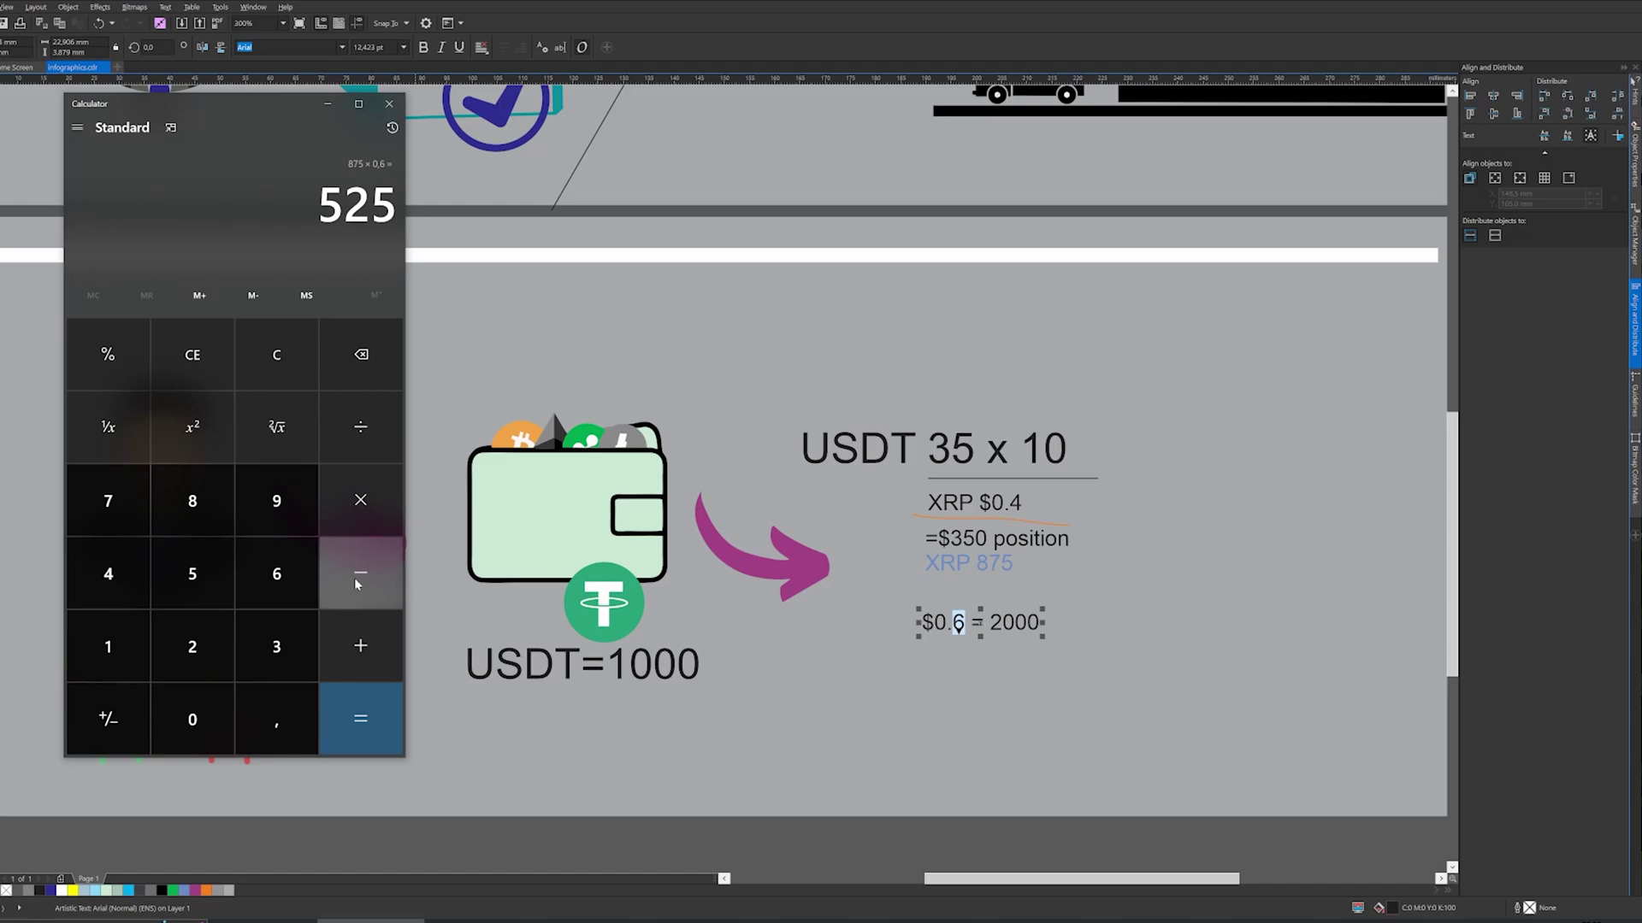
Review the calculation history, close it and subtract 350 from the last result
click(391, 128)
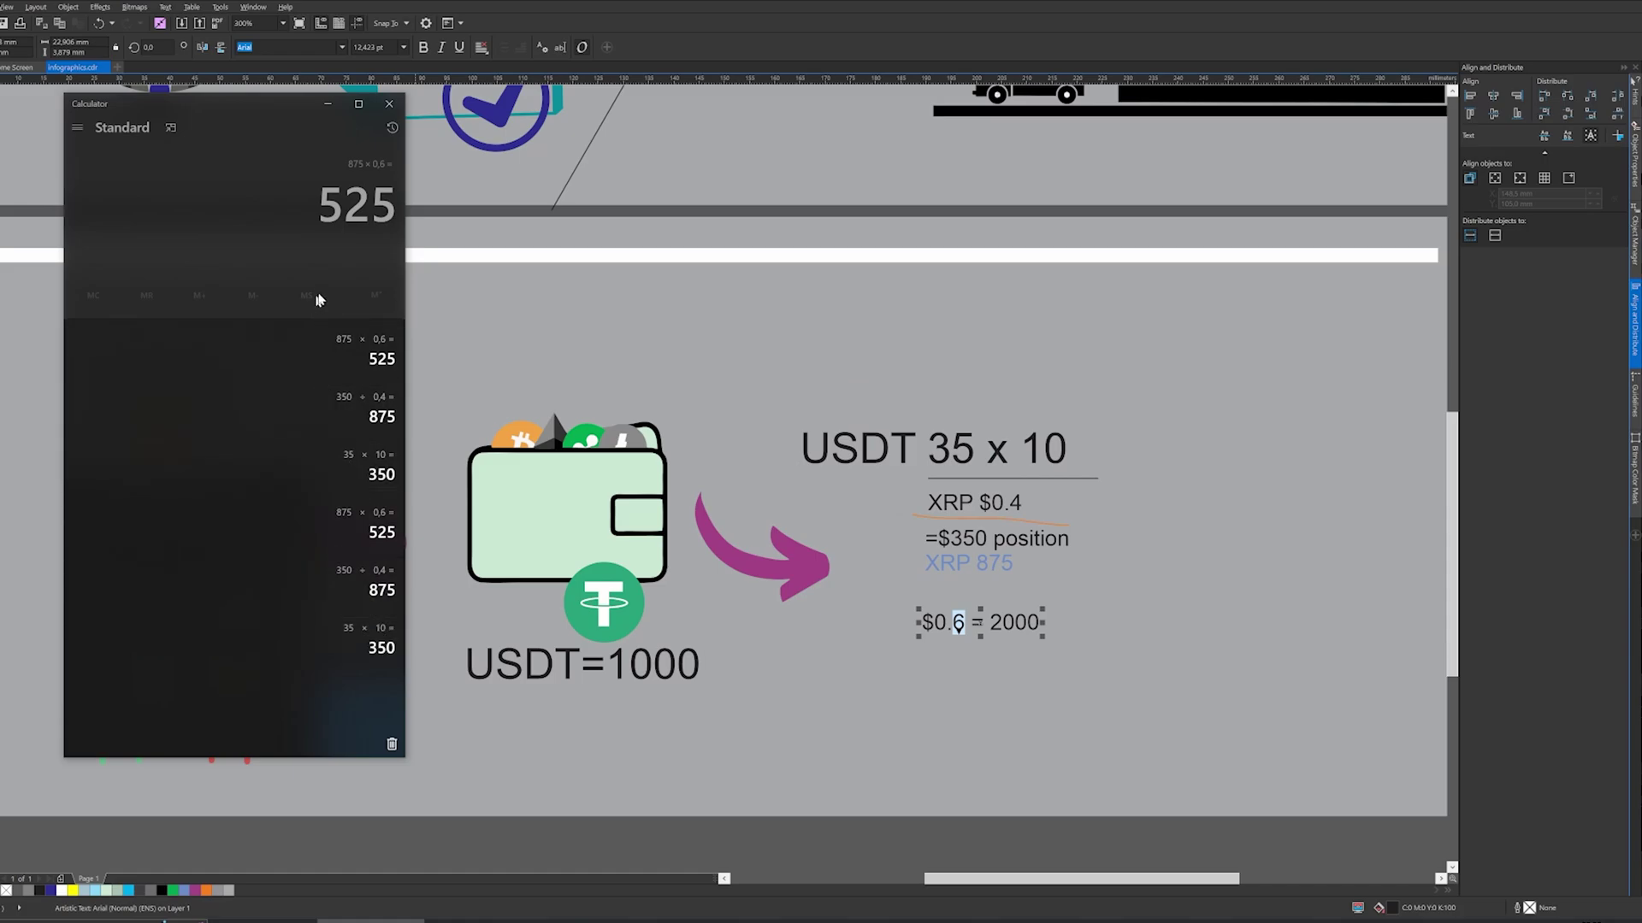
click(278, 159)
click(357, 590)
click(256, 659)
click(193, 582)
click(214, 705)
click(337, 728)
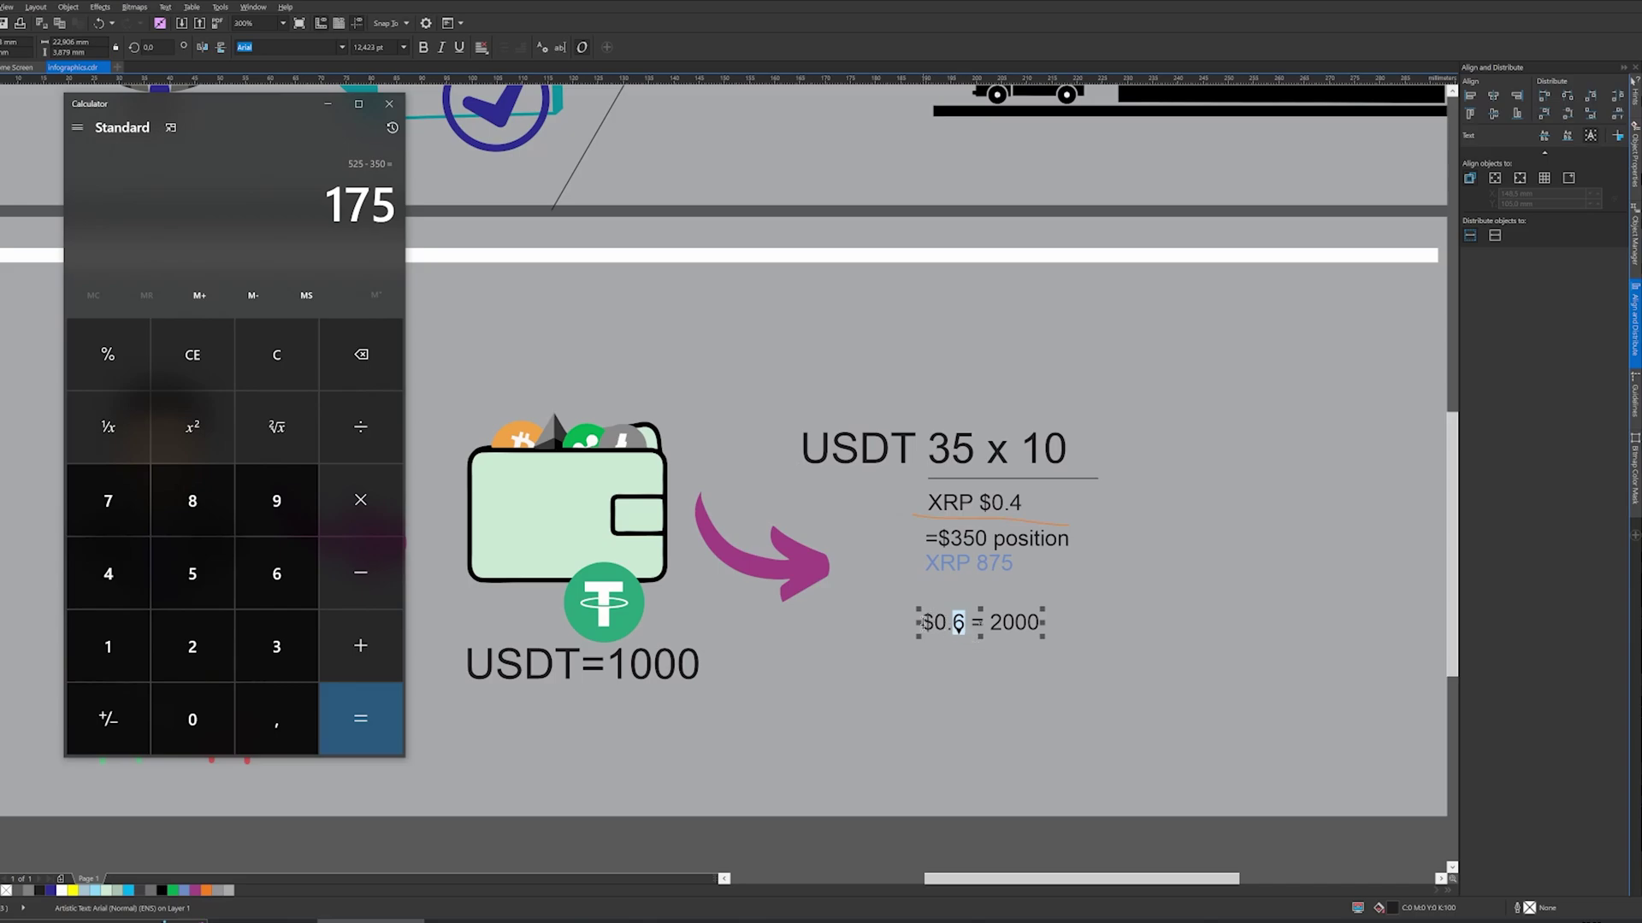
Delete the "$0.6 = 2000" text object from the infographic
click(956, 622)
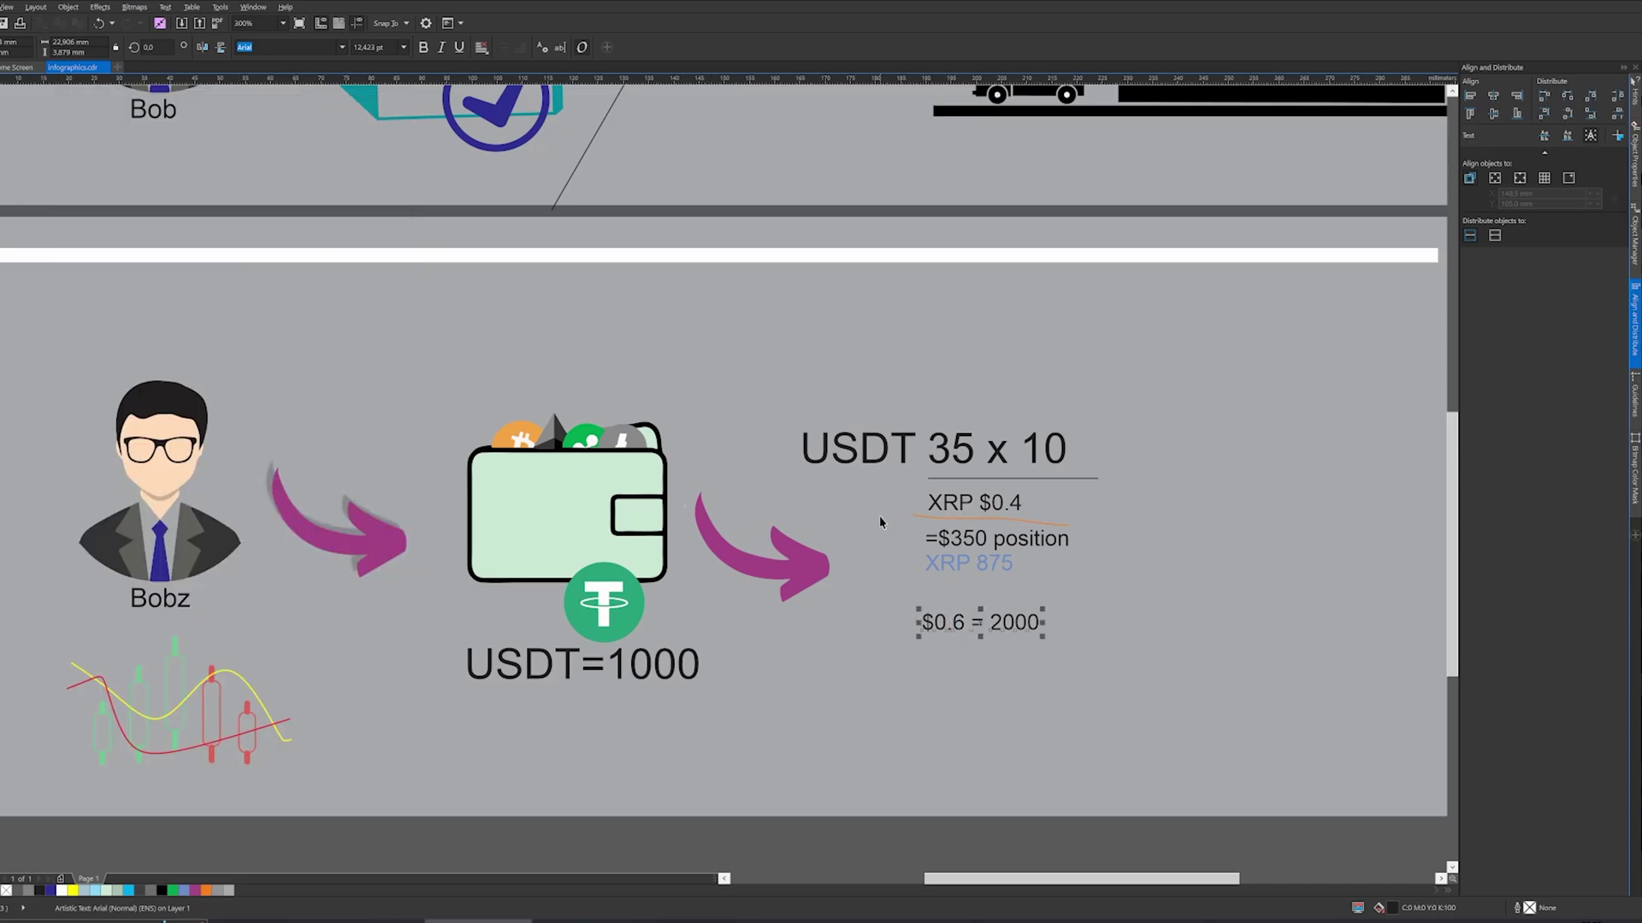
key(Delete)
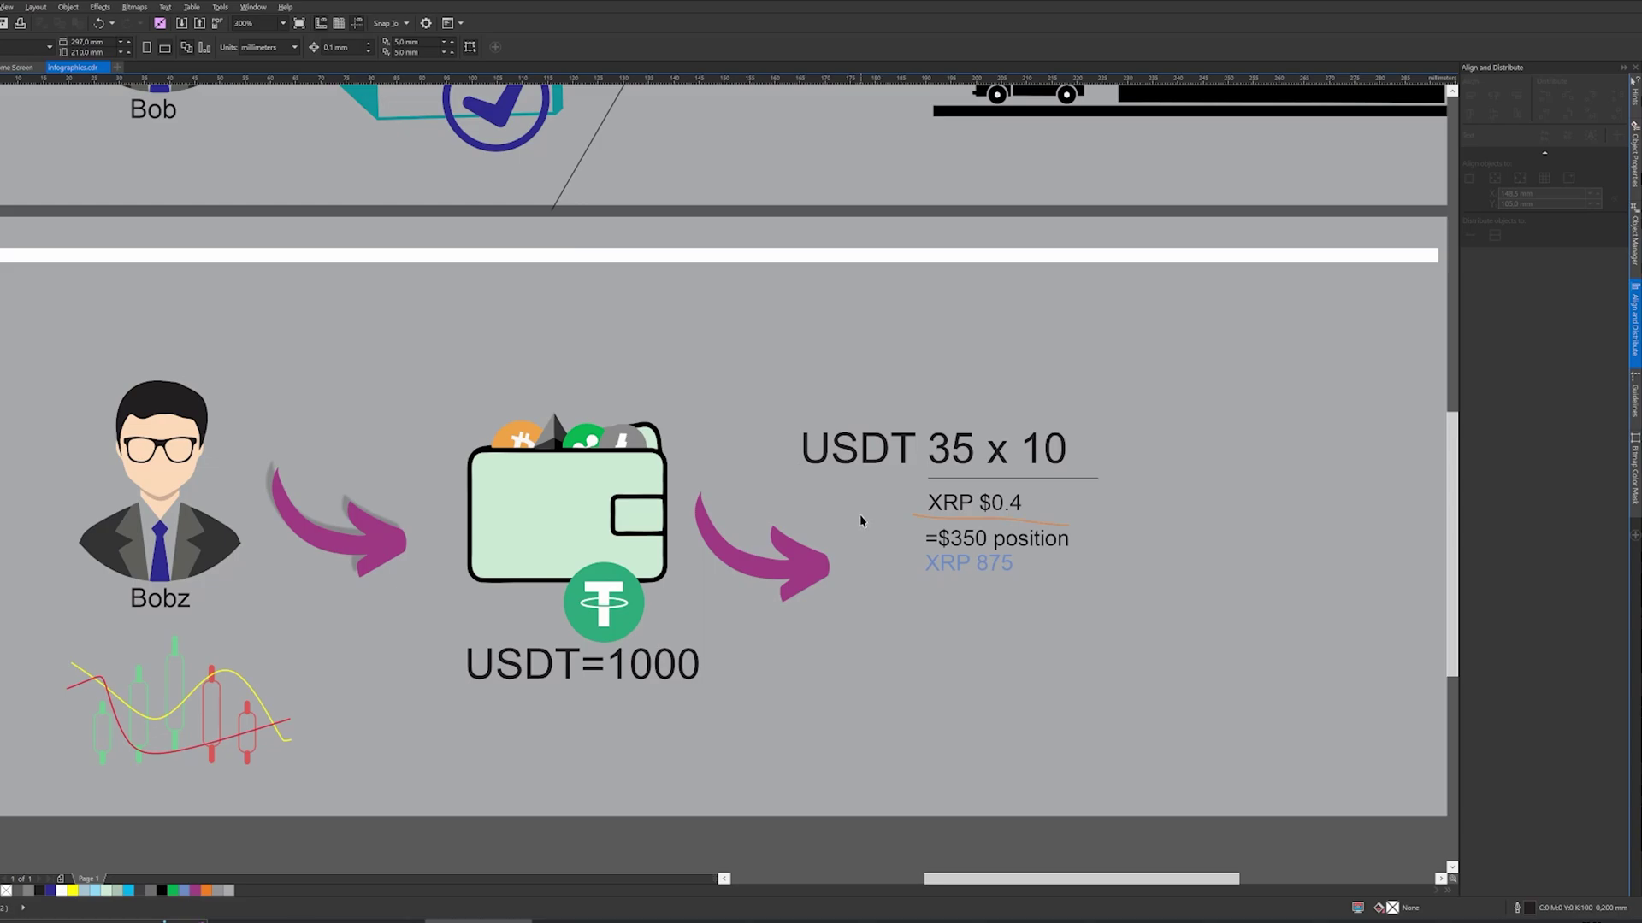
Switch to the Bybit BTCUSDT trading page, highlight the derivatives account equity and open the Profit/Loss calculator
key(alt+Tab)
key(alt+Tab)
drag(1550, 470, 1578, 471)
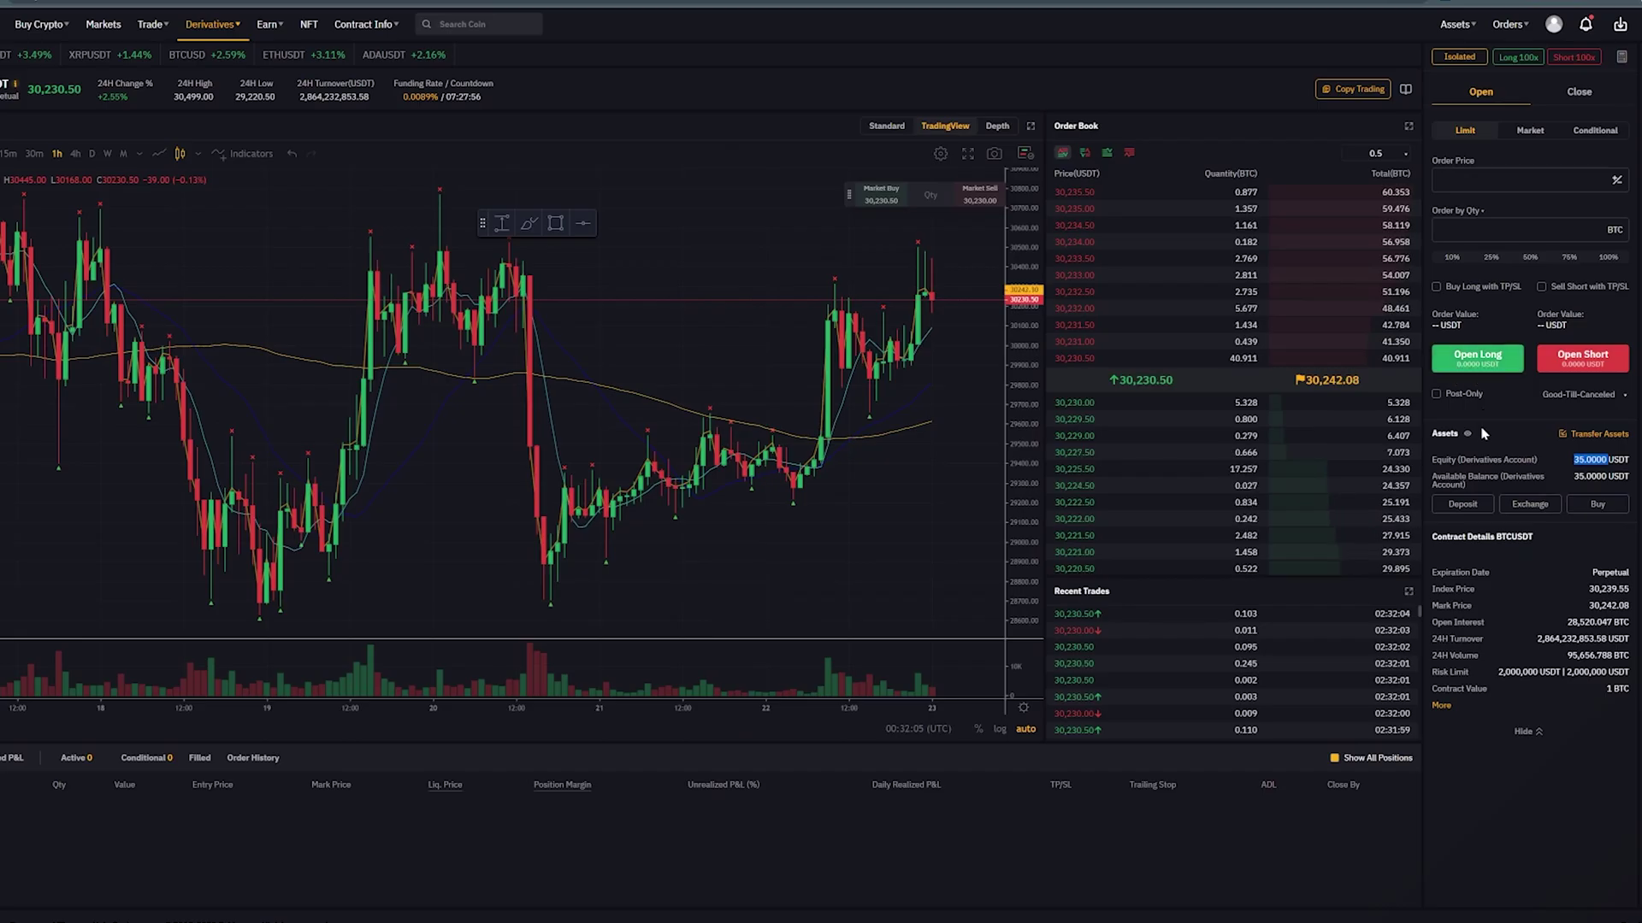
click(1178, 93)
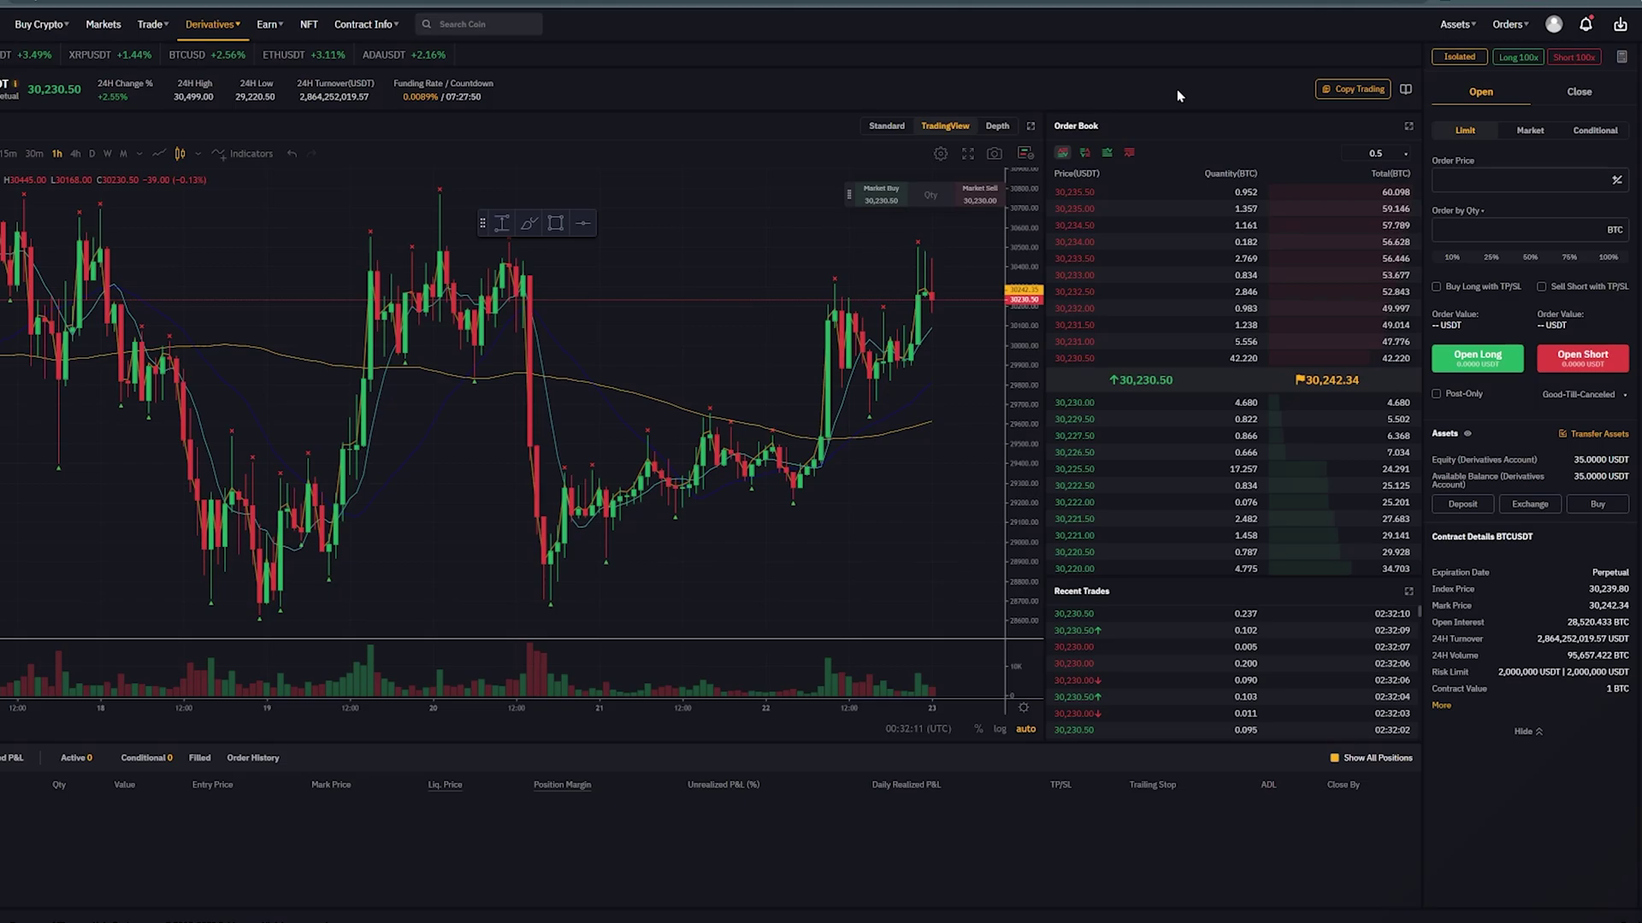
click(1623, 60)
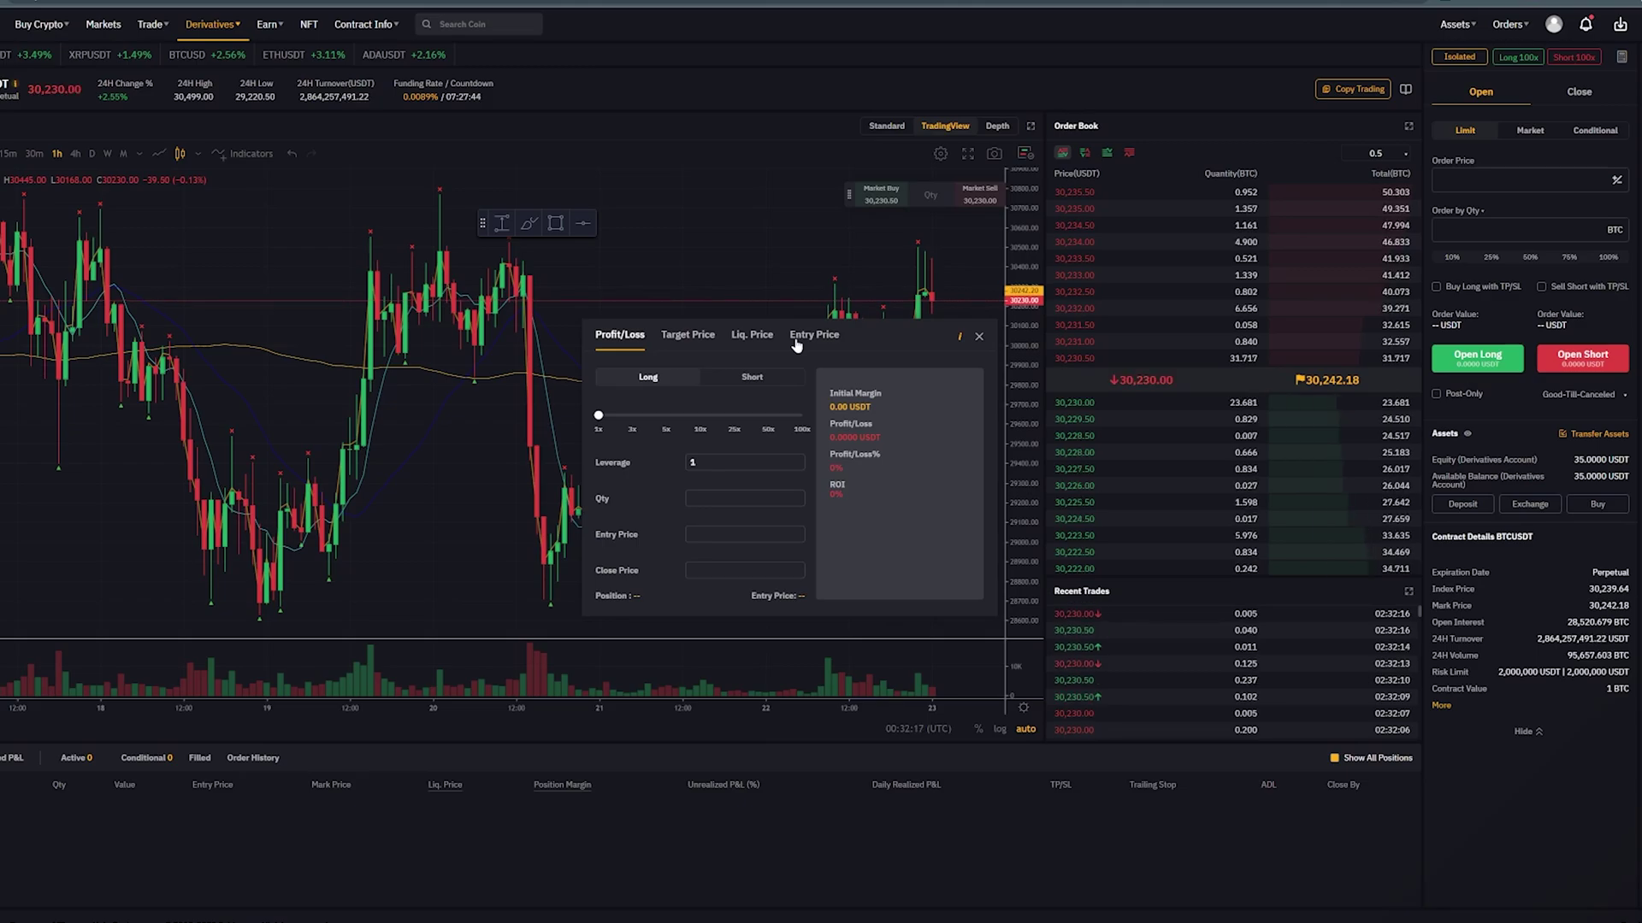
Switch to Calculator, clear the earlier result and multiply the 35 USDT balance by 10
key(alt+Tab)
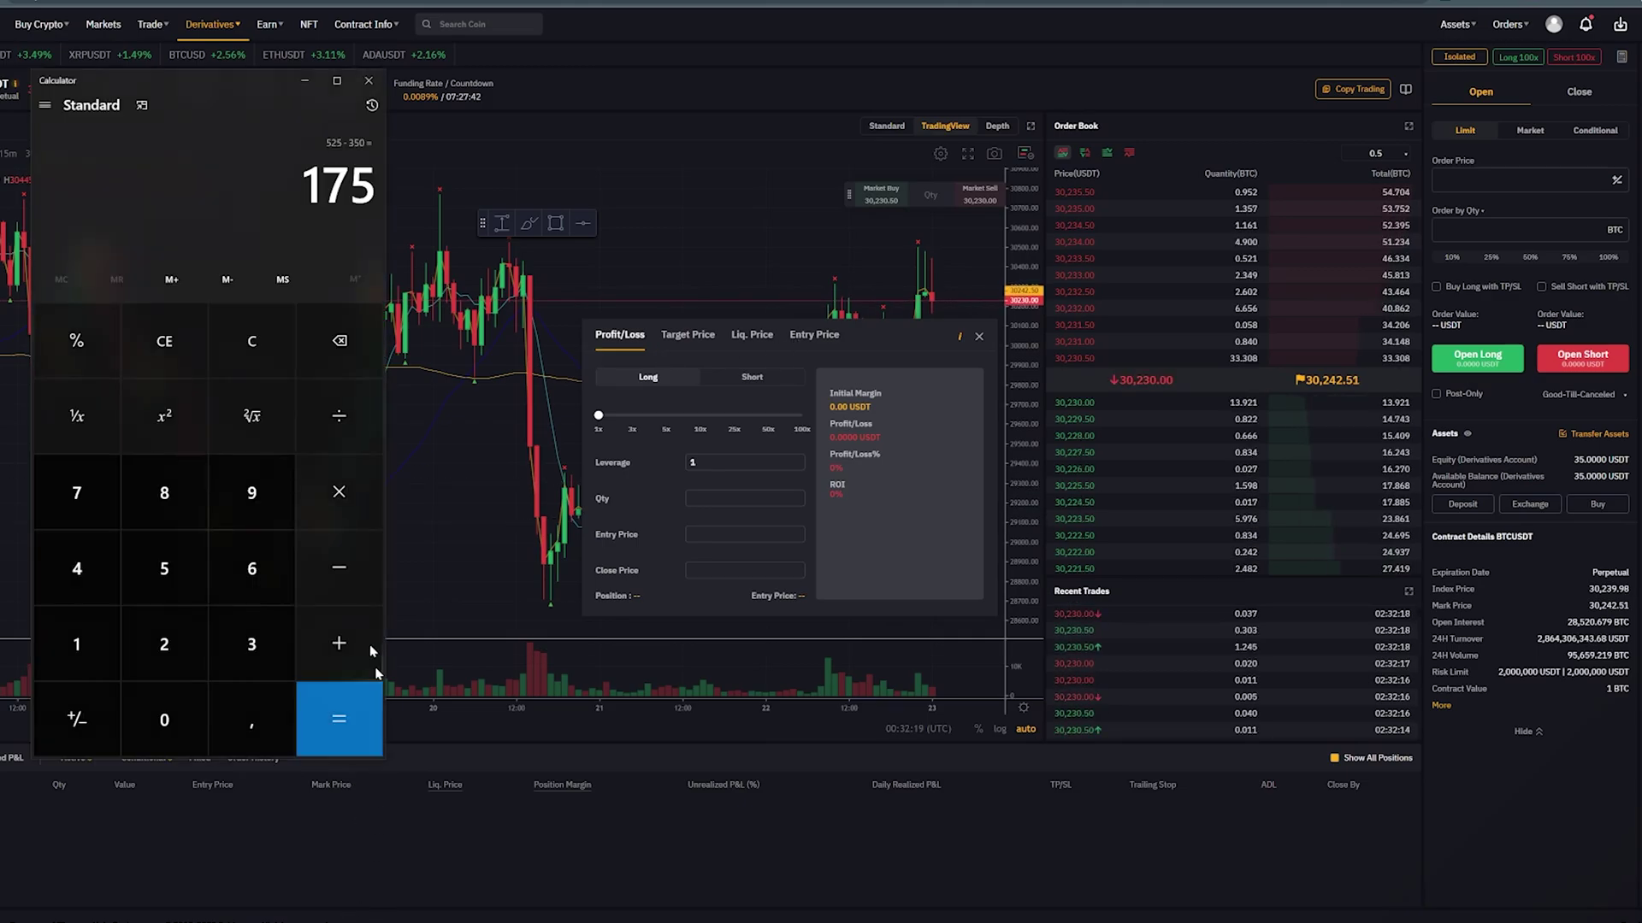
click(252, 350)
click(252, 644)
click(164, 568)
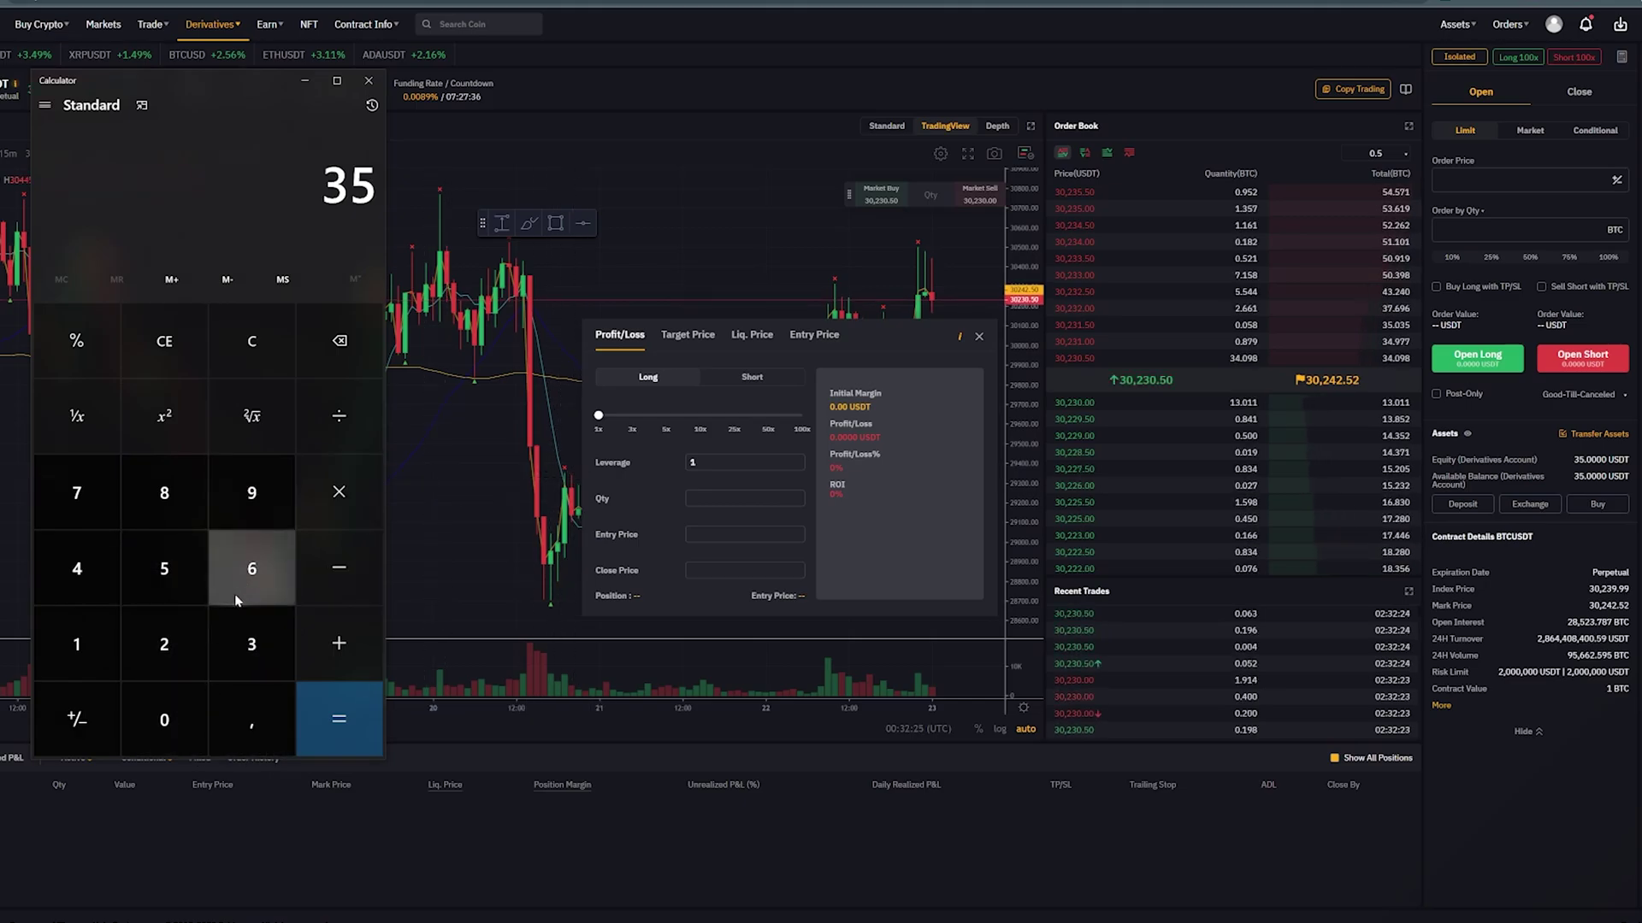
click(327, 529)
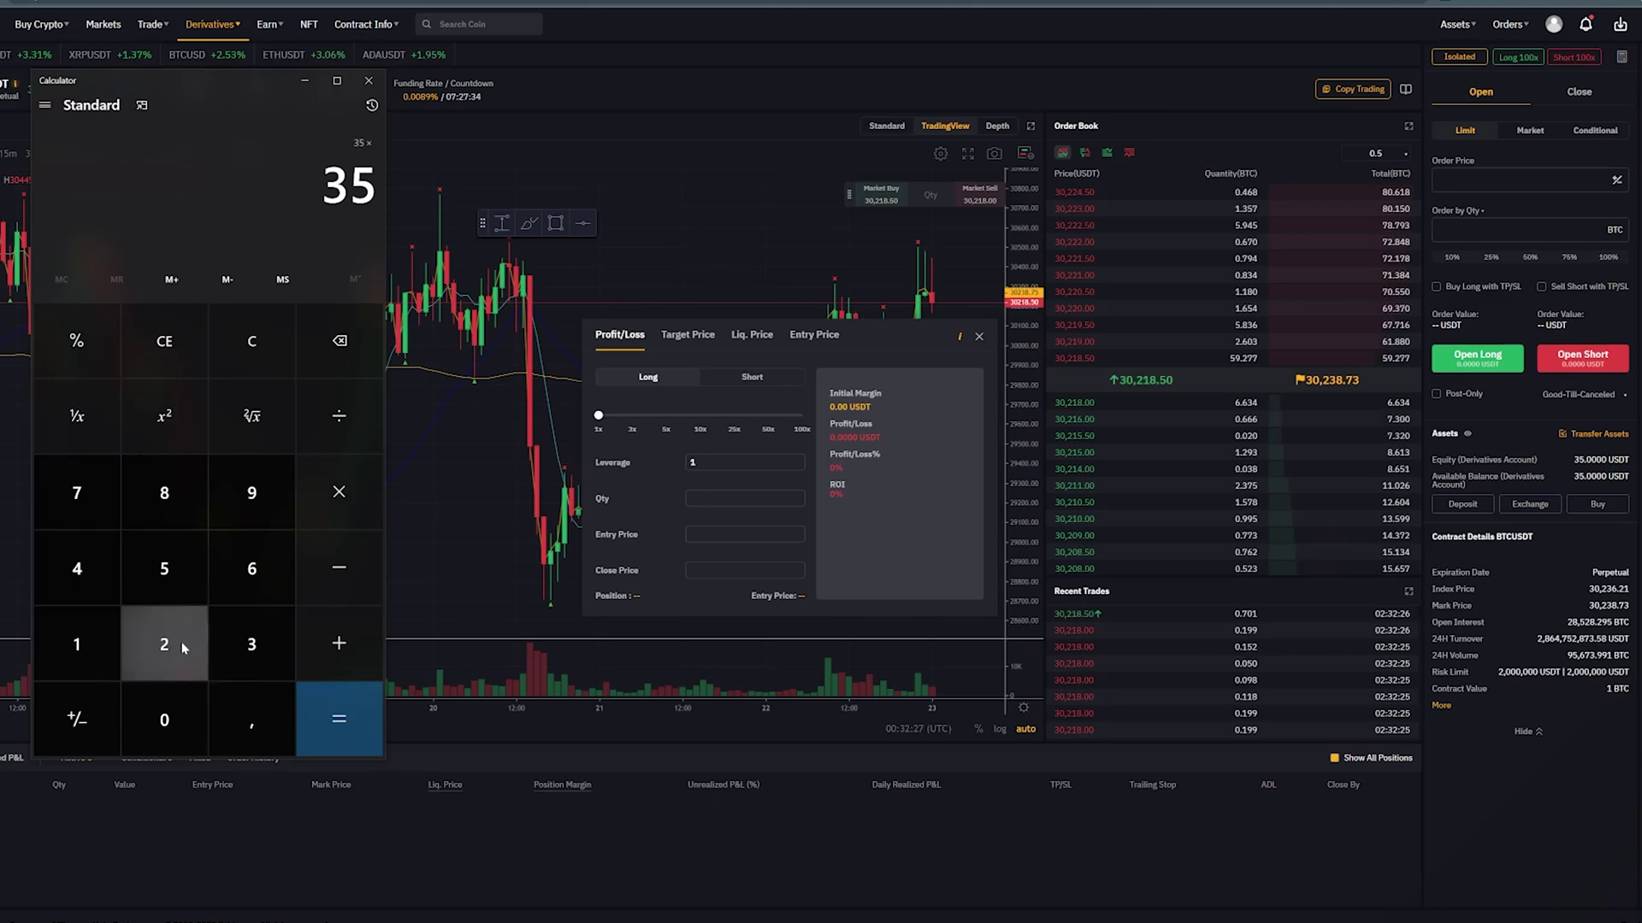
click(90, 631)
click(154, 712)
click(333, 718)
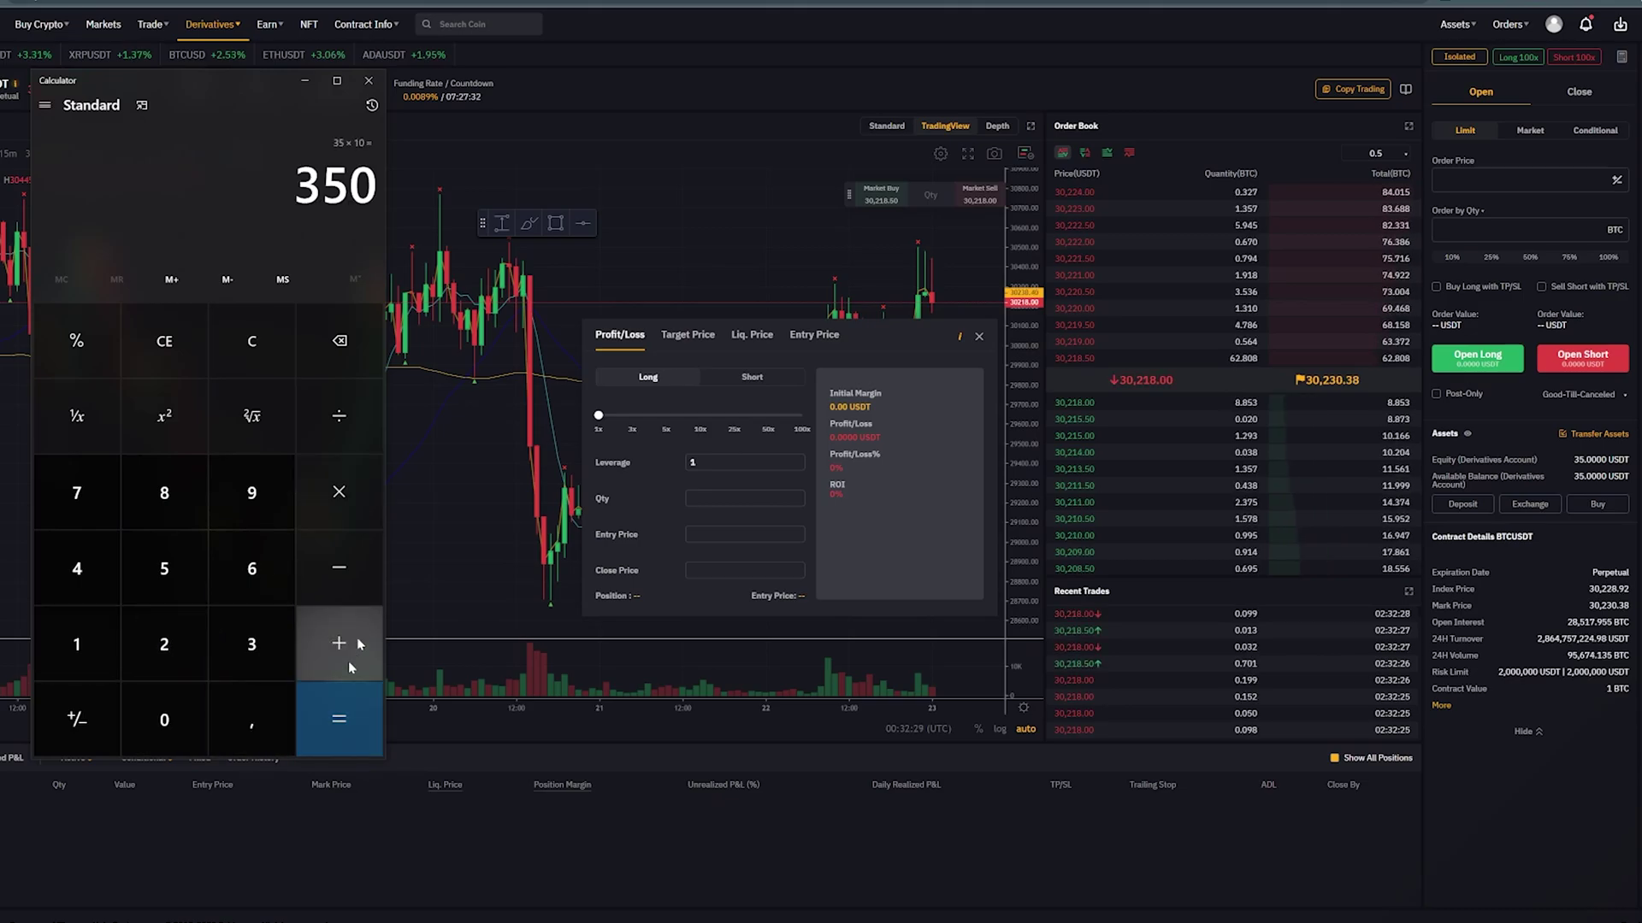
Set the leverage to 10 for a long position in Bybit's Profit/Loss calculator
drag(599, 414, 648, 419)
drag(669, 432, 700, 460)
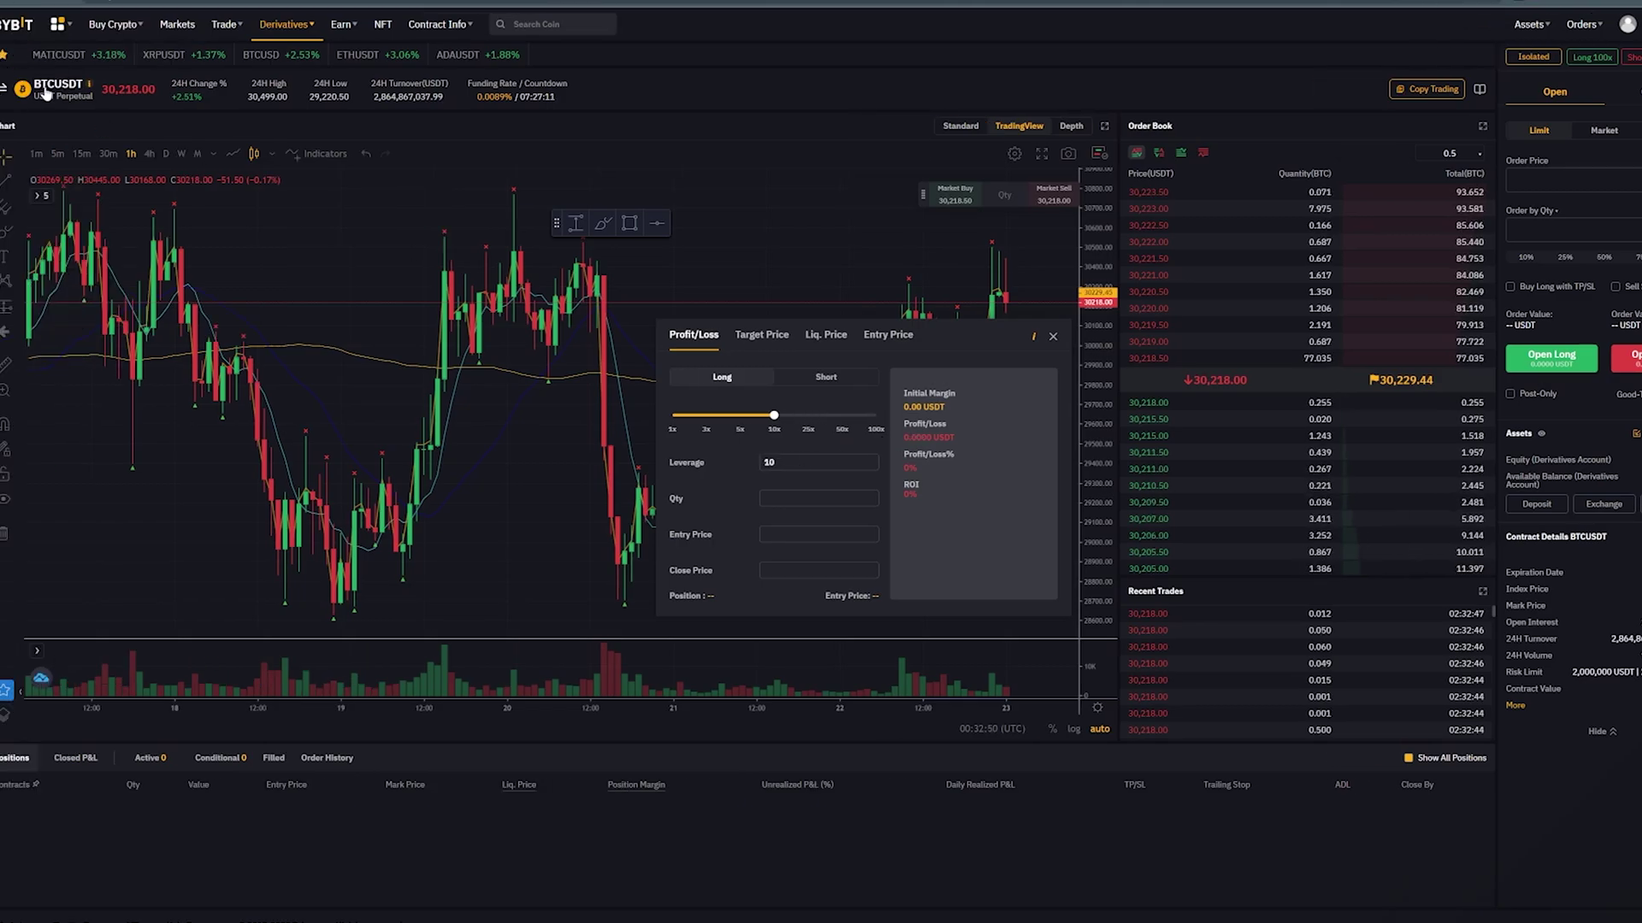
Search the derivatives contracts for "XR" and switch the trading page from BTCUSDT to the XRPUSDT contract
click(51, 93)
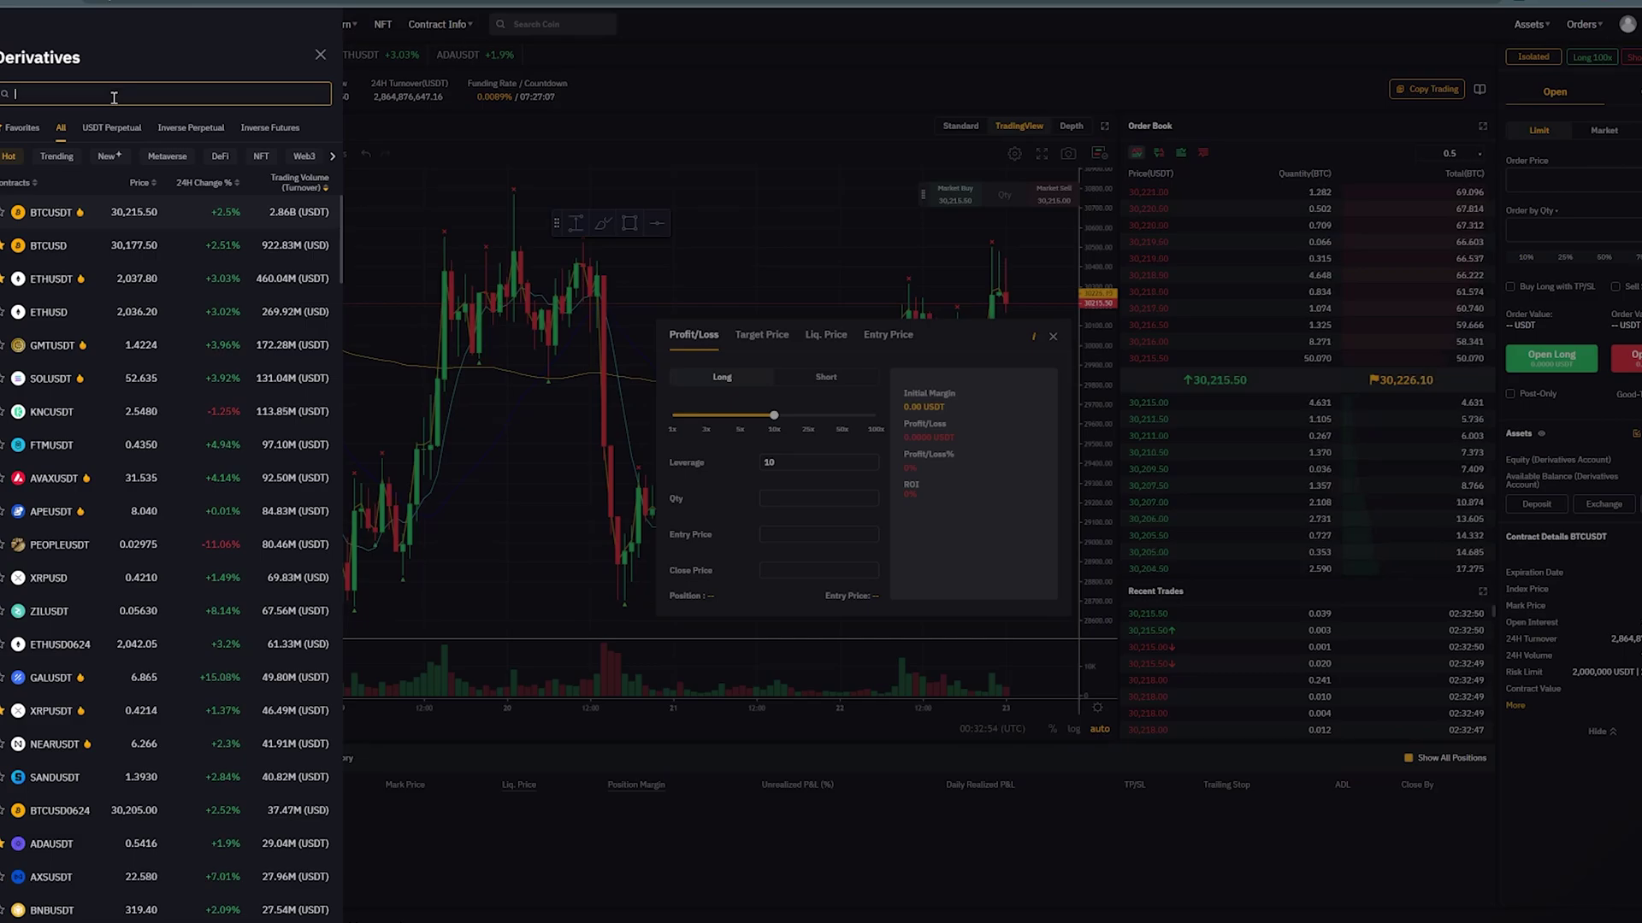
text(XR)
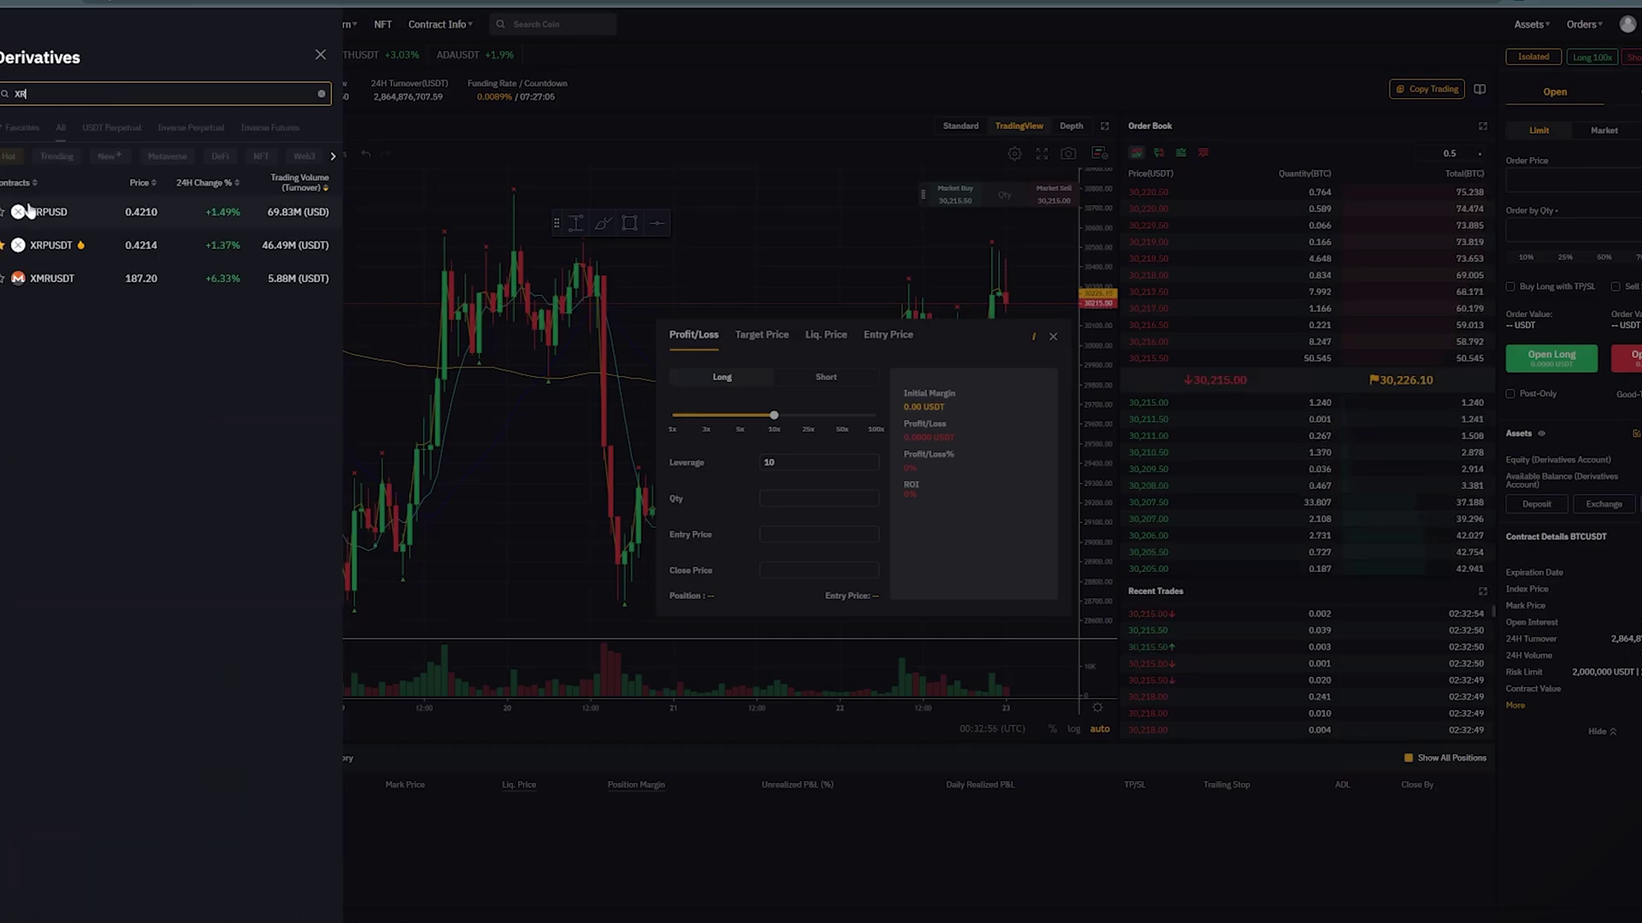
click(45, 247)
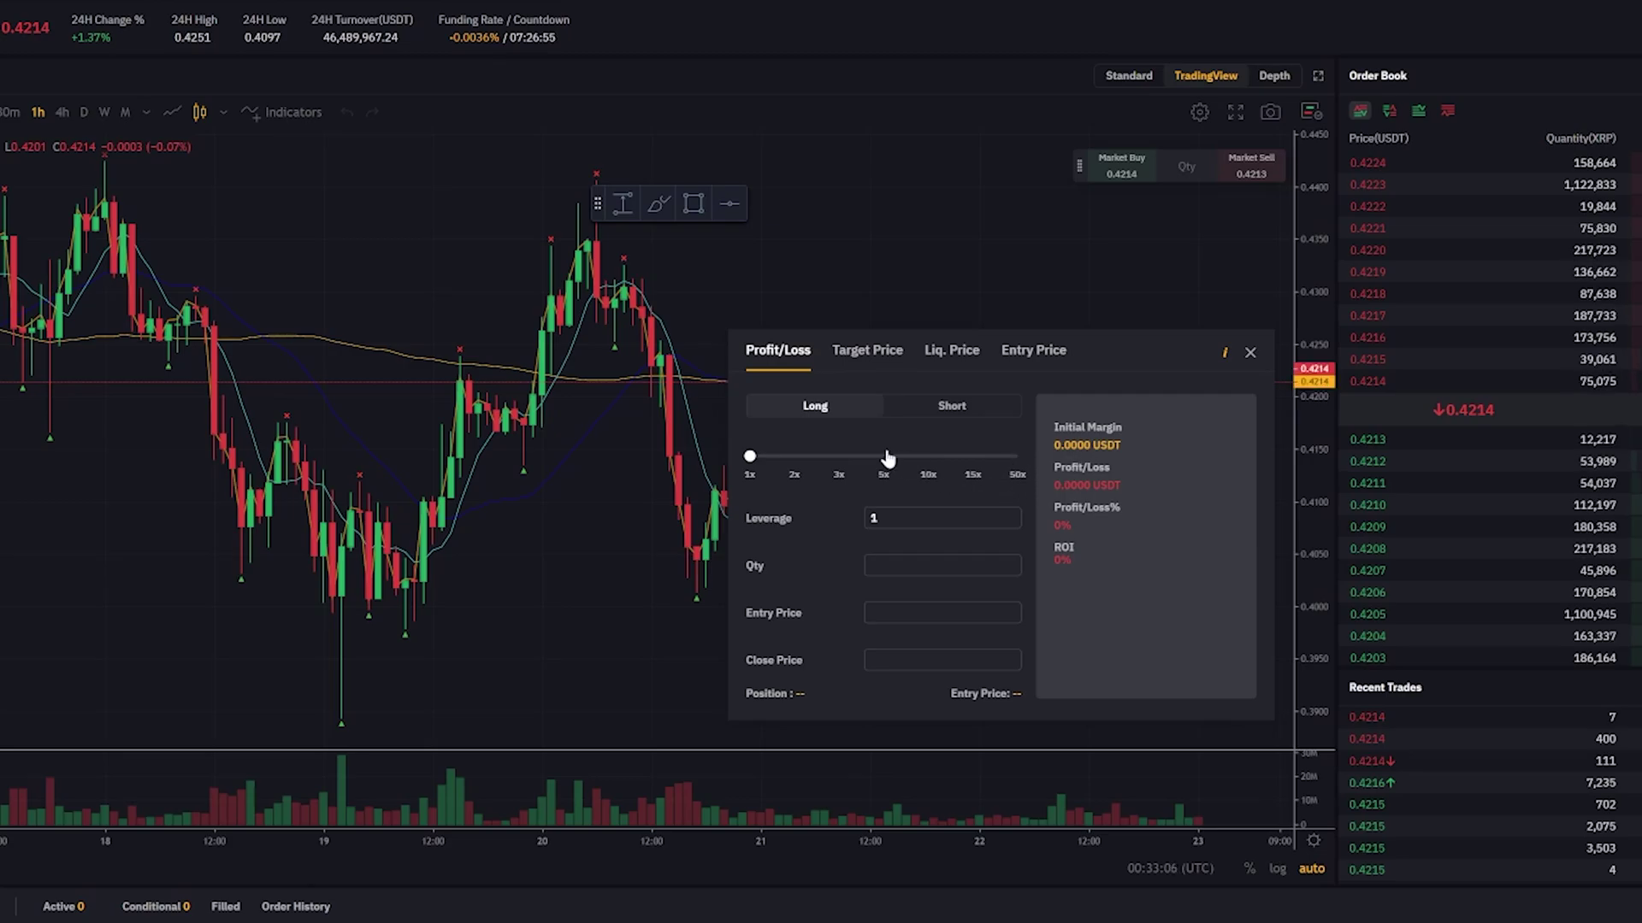
Set the leverage to 10 for the long XRPUSDT position in the Profit/Loss calculator
drag(750, 456, 853, 456)
drag(903, 520, 784, 518)
text(10)
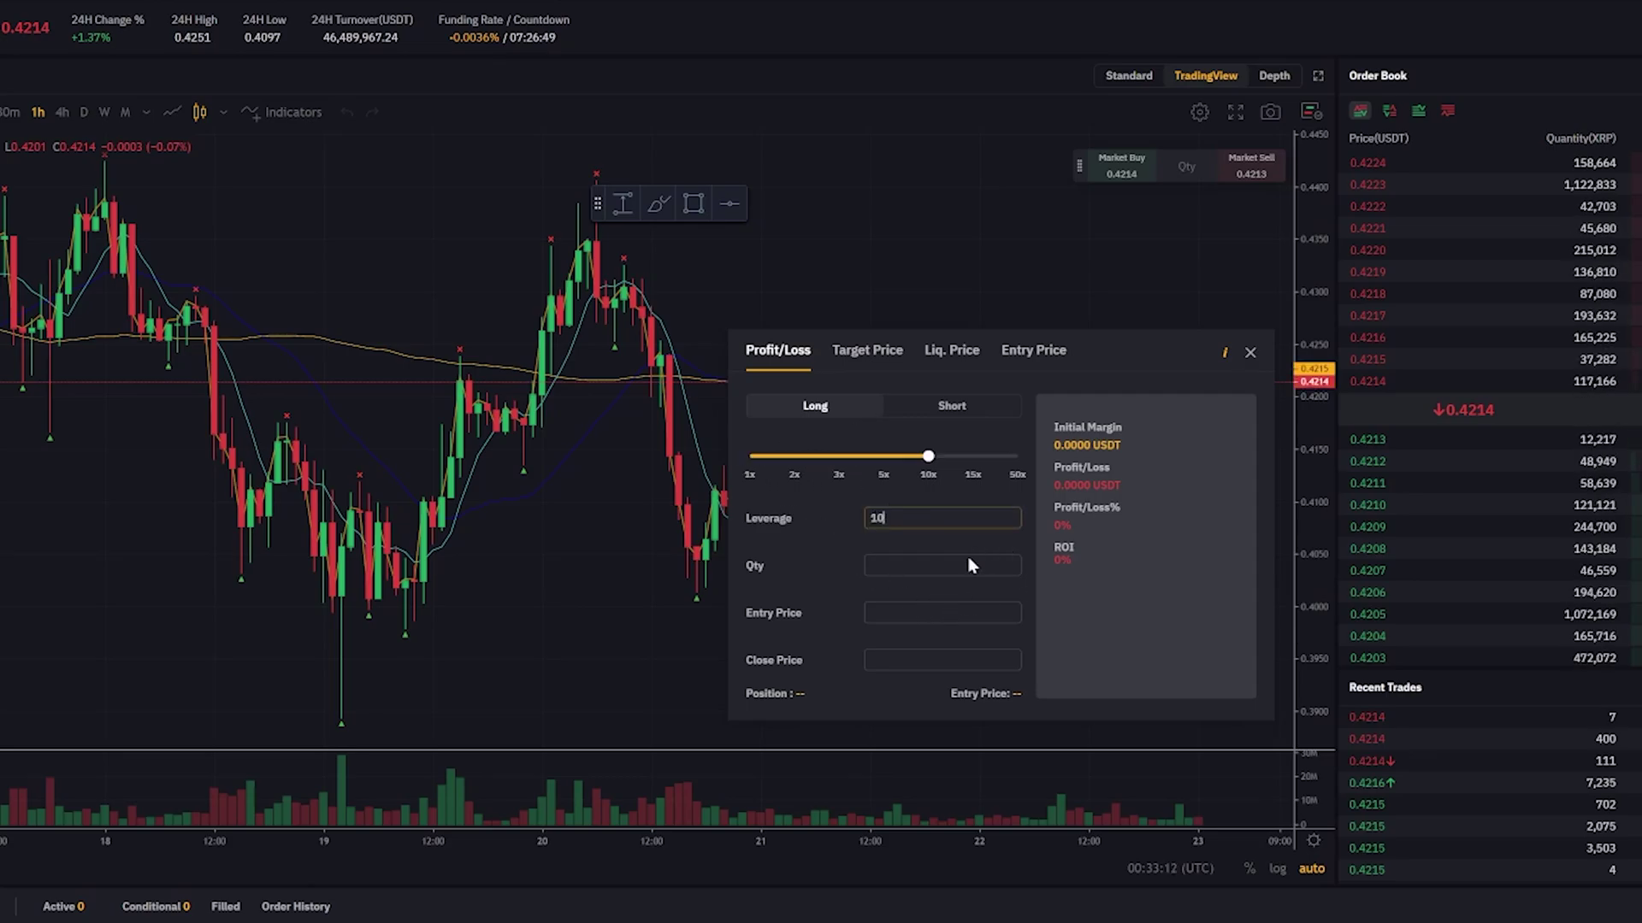
Switch to Calculator and divide the leveraged amount of 350 by the 0.4 entry price
key(alt+Tab)
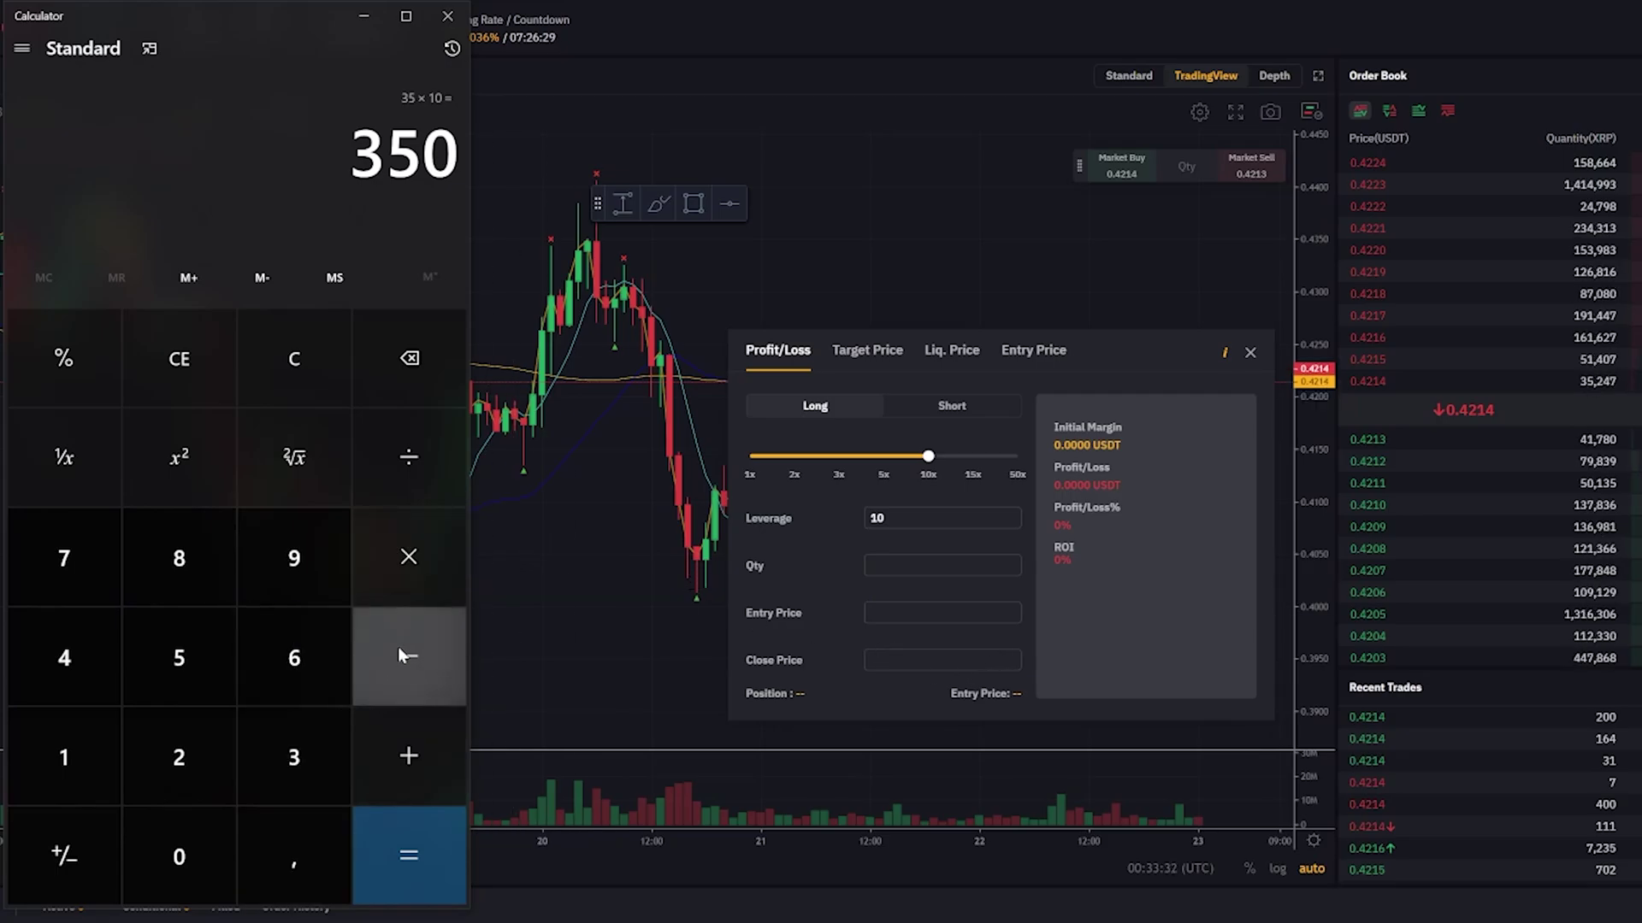
click(405, 462)
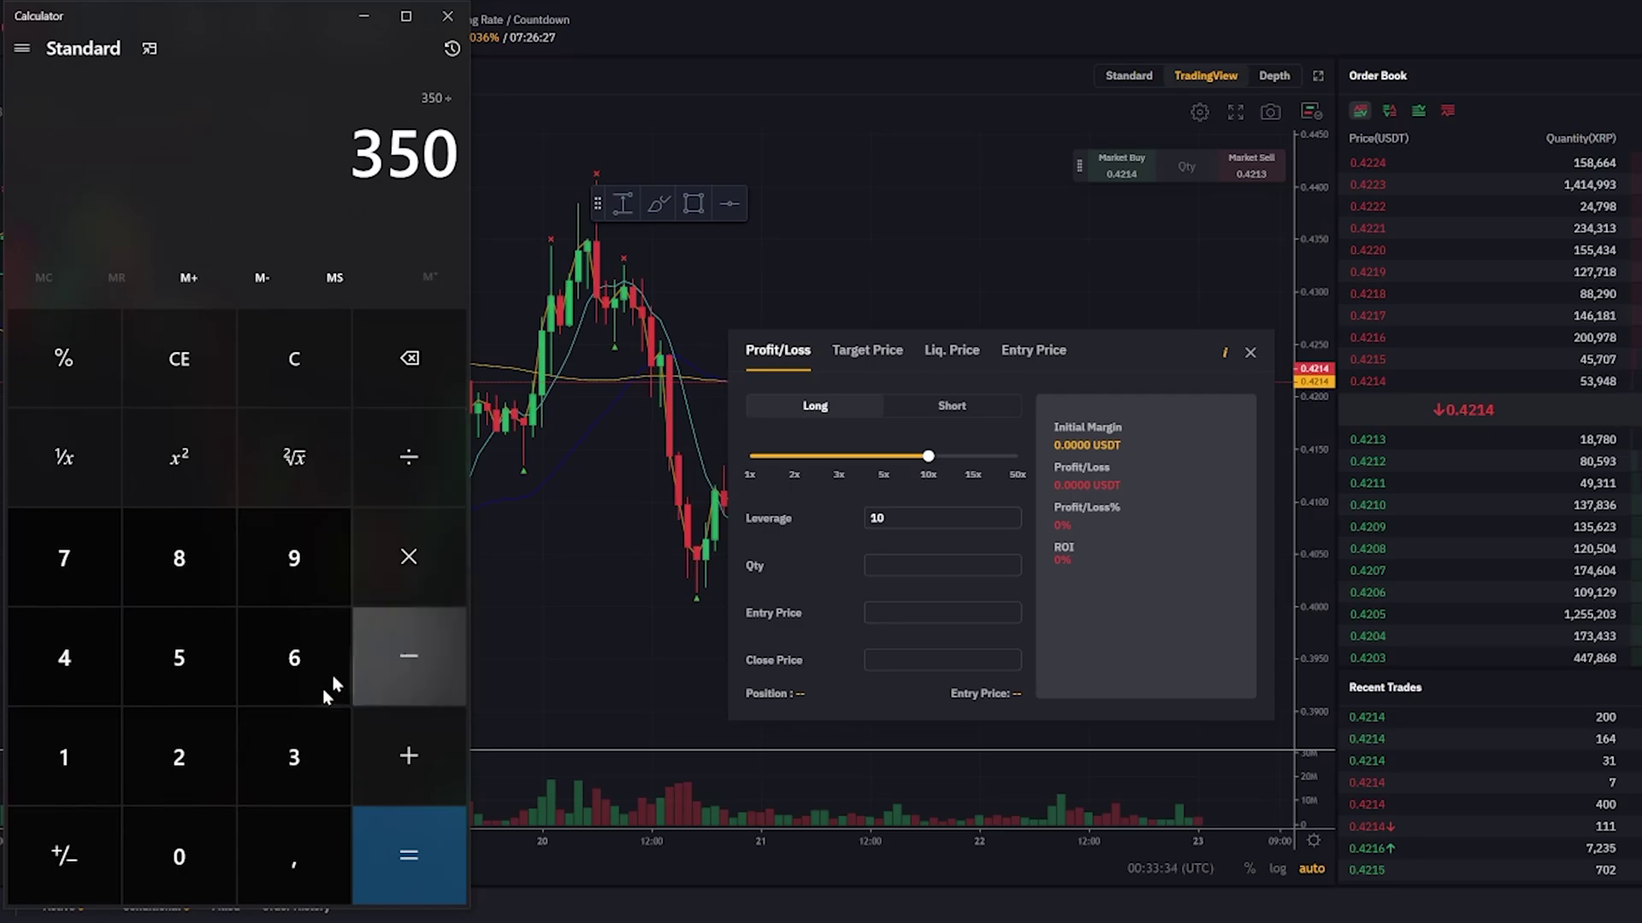
click(281, 876)
click(100, 675)
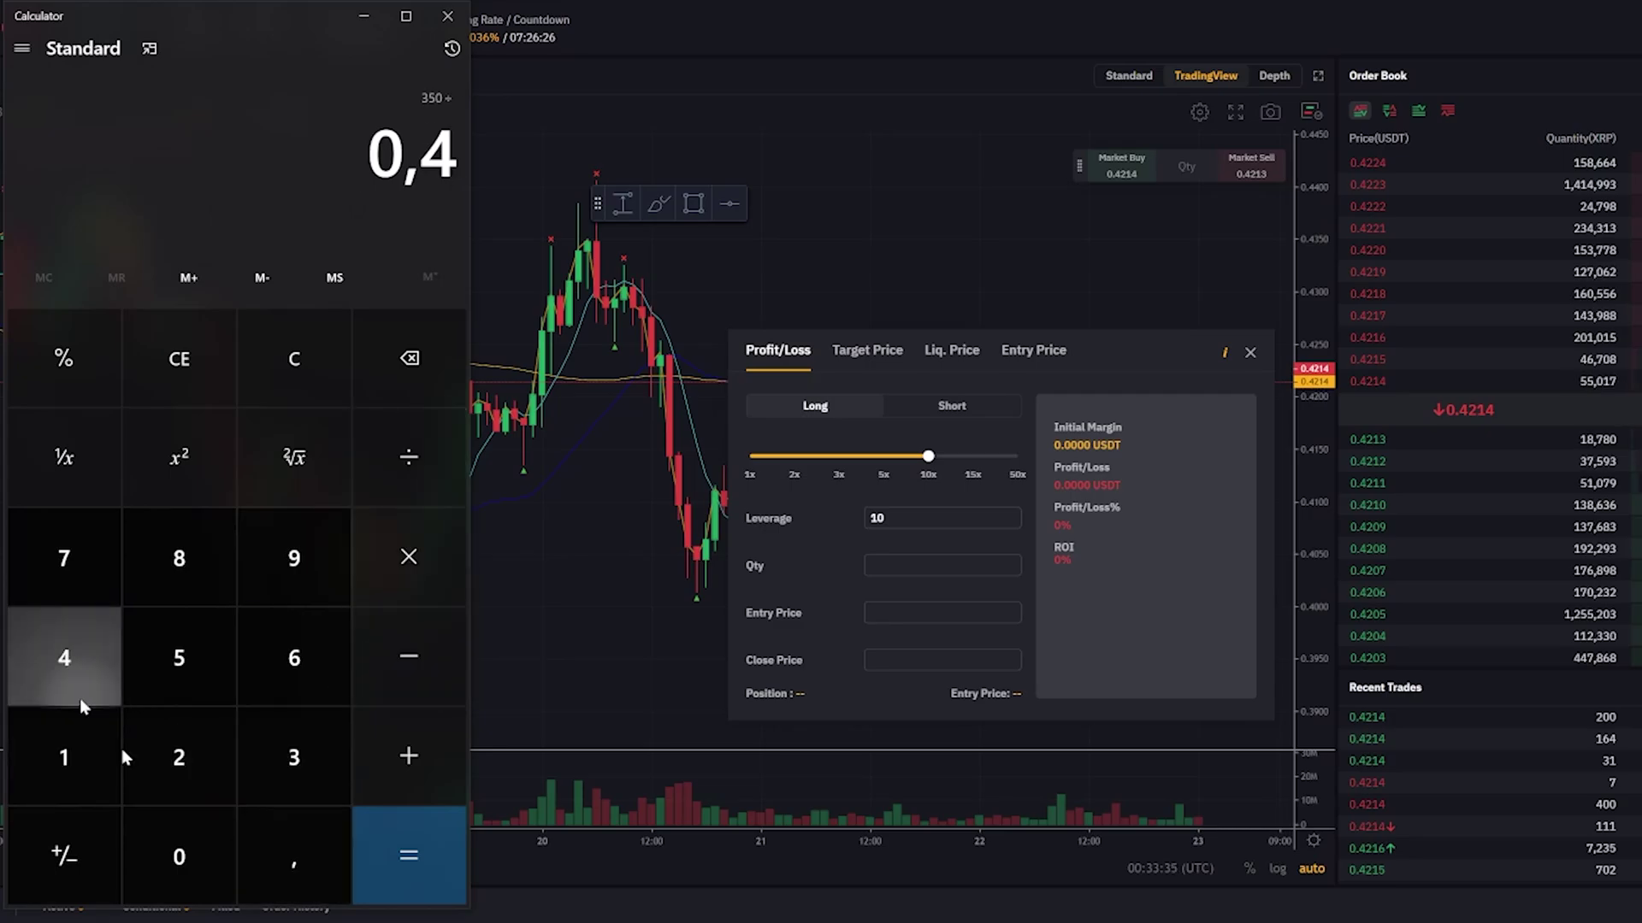
click(195, 871)
click(422, 870)
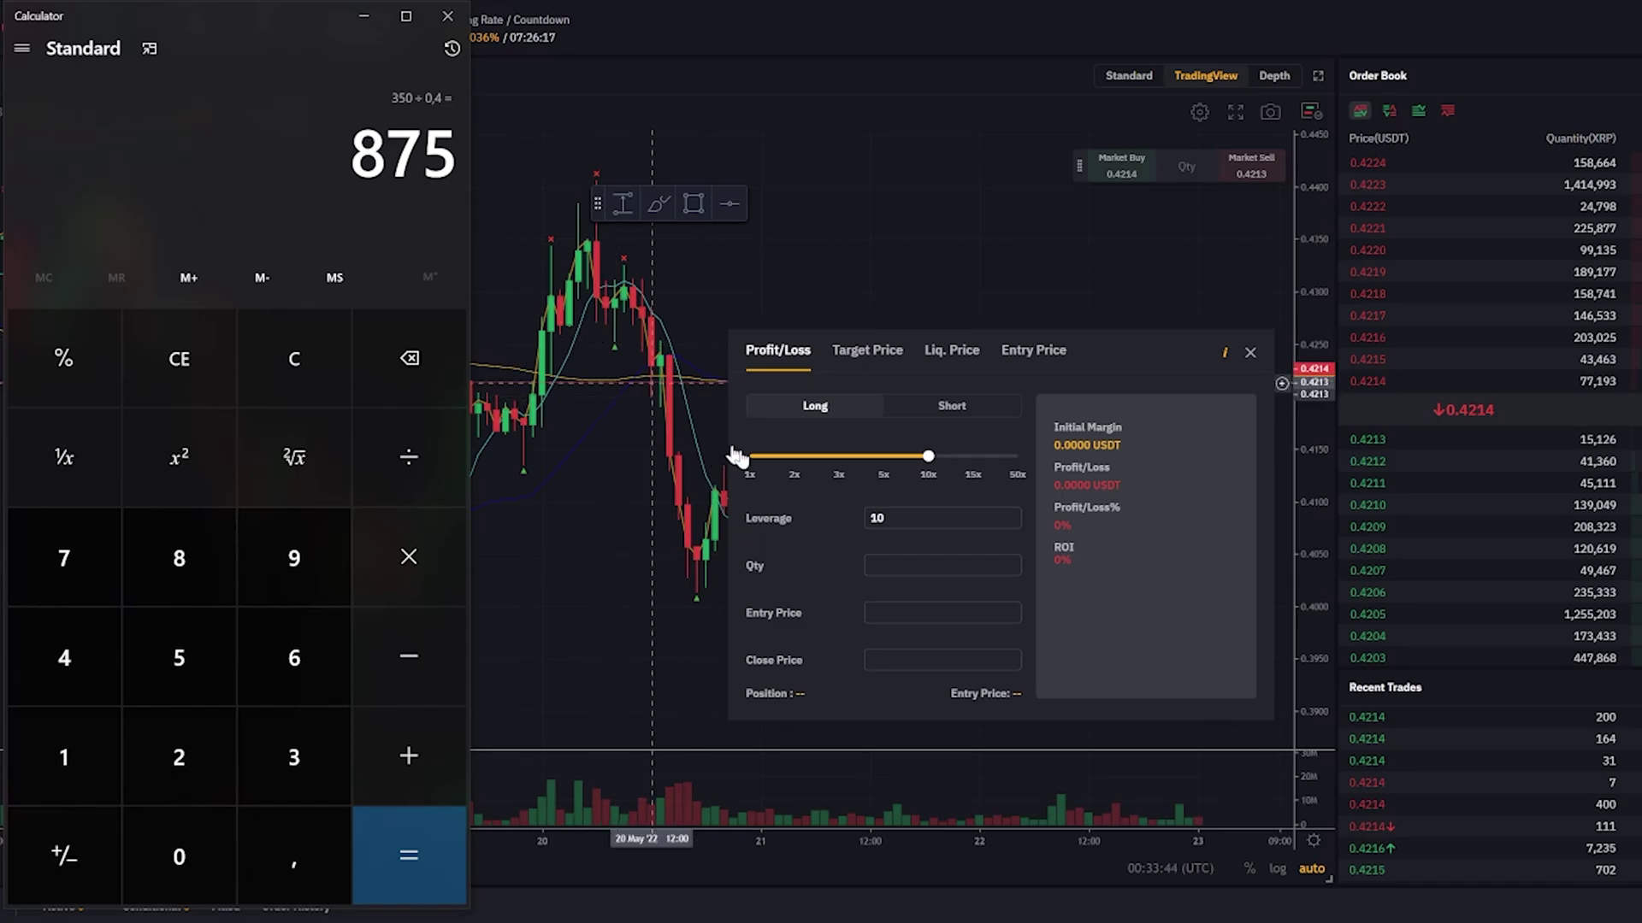
Return to Bybit's Profit/Loss calculator and enter quantity 875, entry price 0.4 and close price 0.6
click(912, 567)
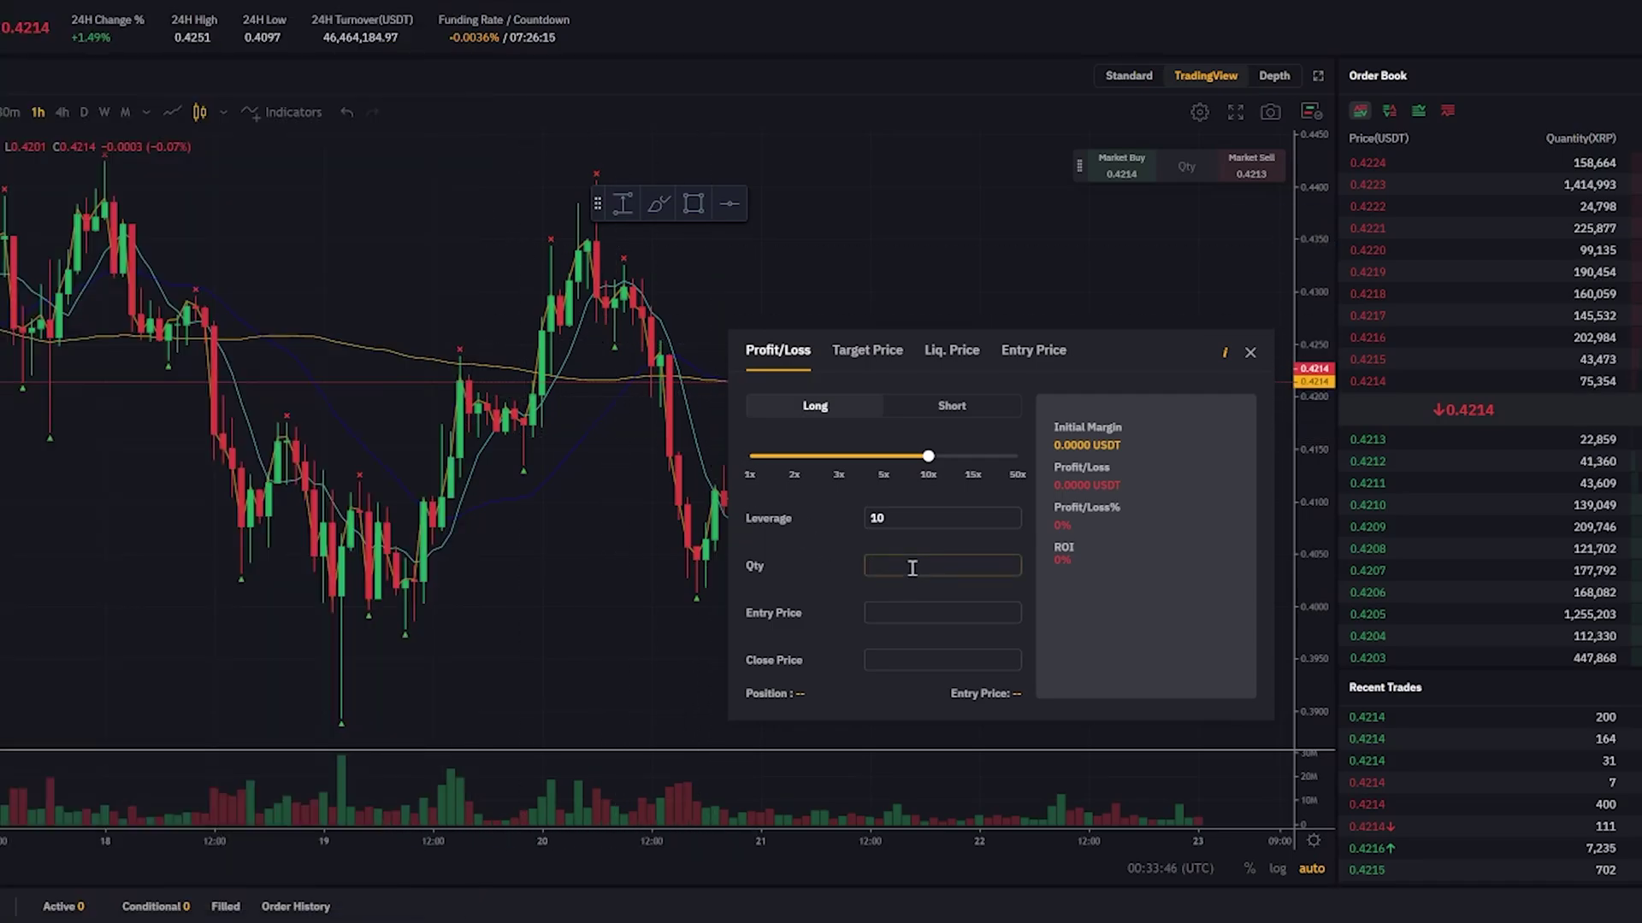
text(875)
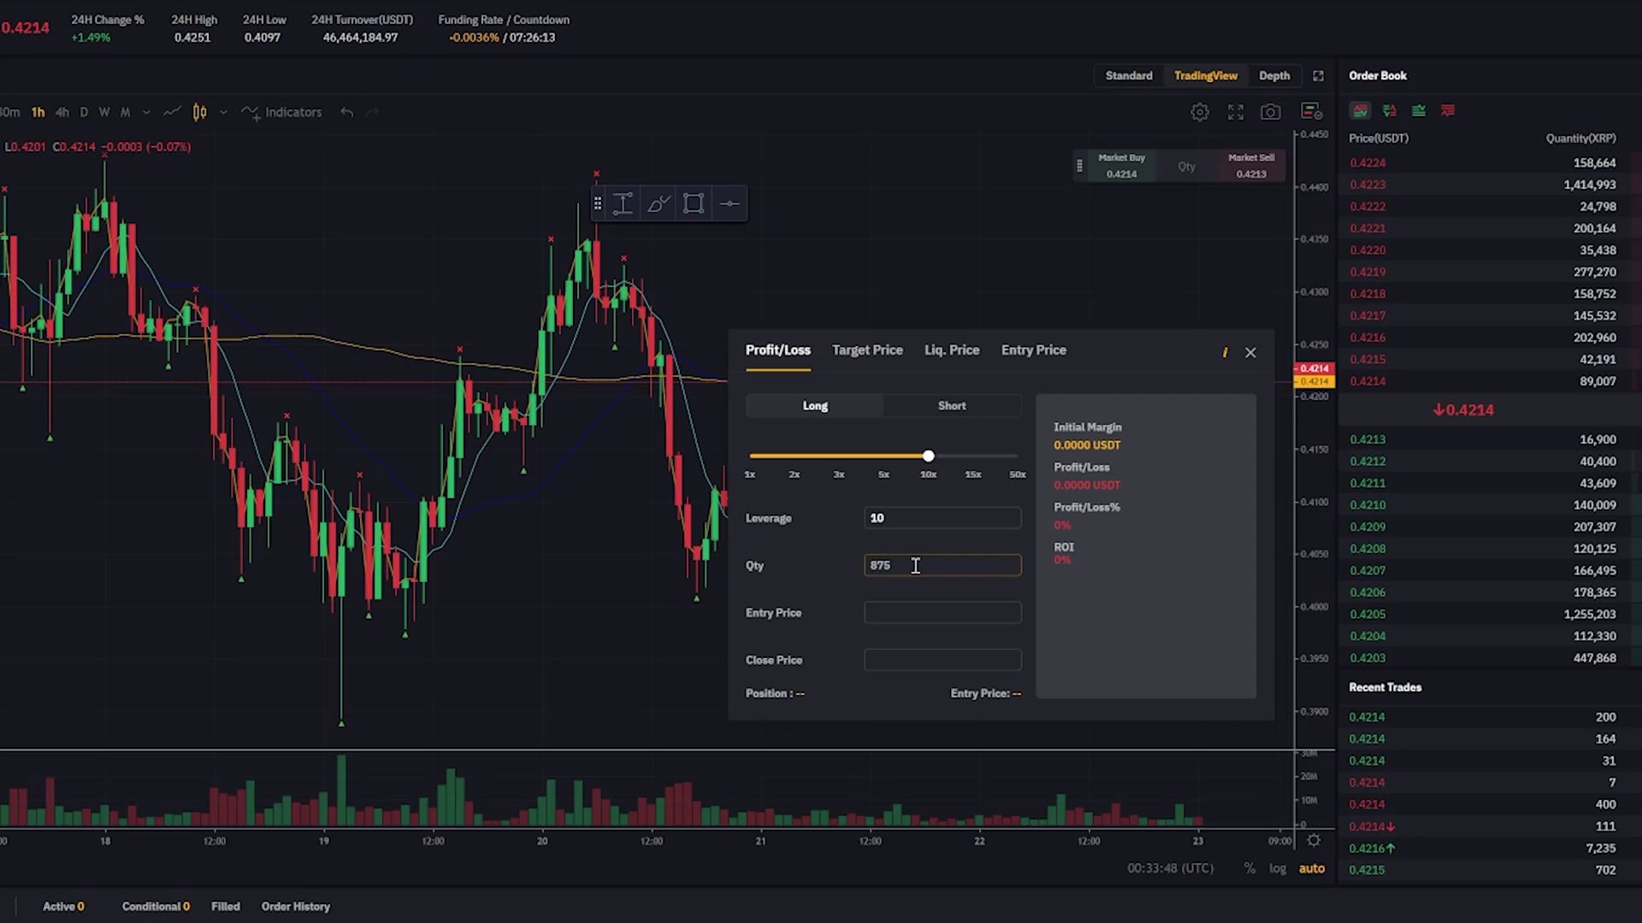
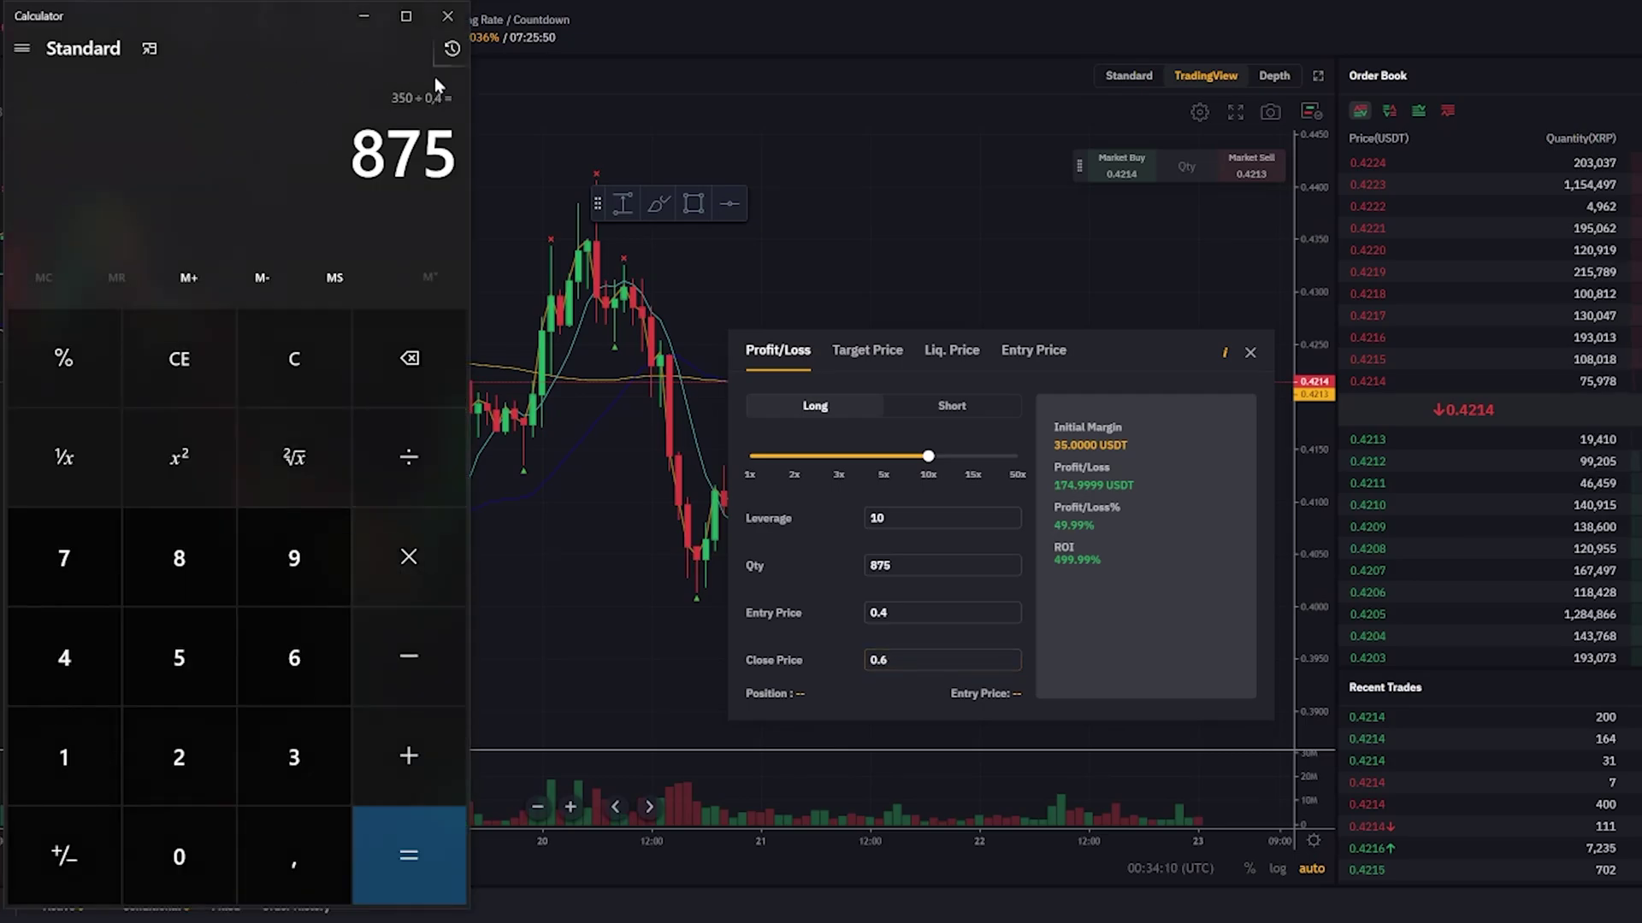
Review the earlier 525 − 350 calculation in Calculator's history, compare it with Bybit's profit result and return to the trading page
click(451, 49)
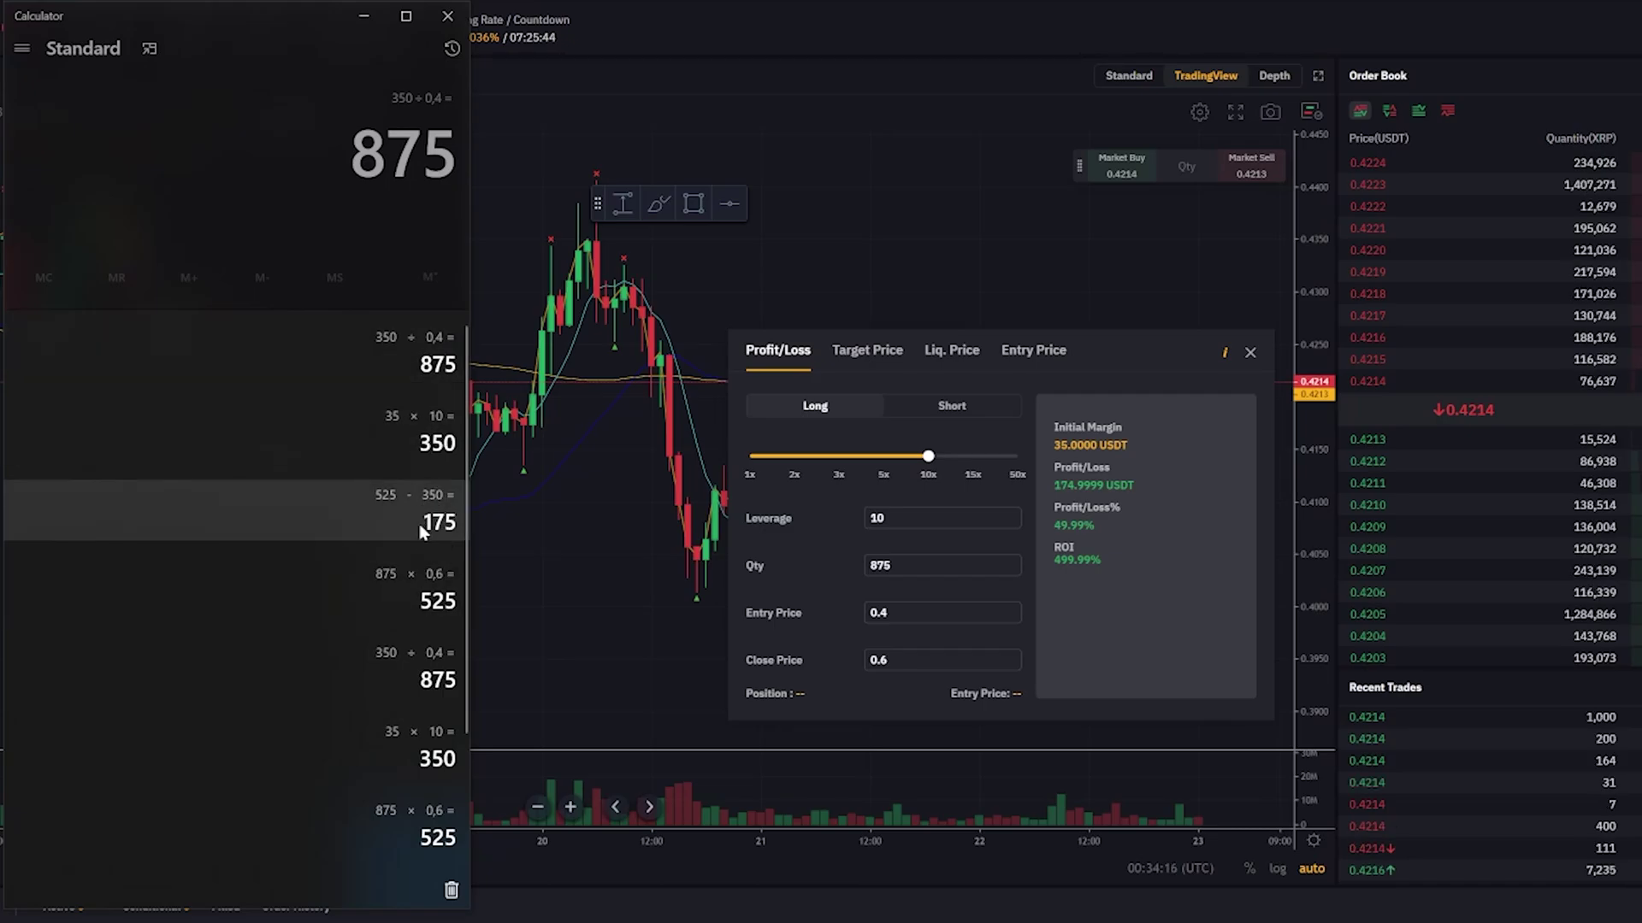
click(450, 522)
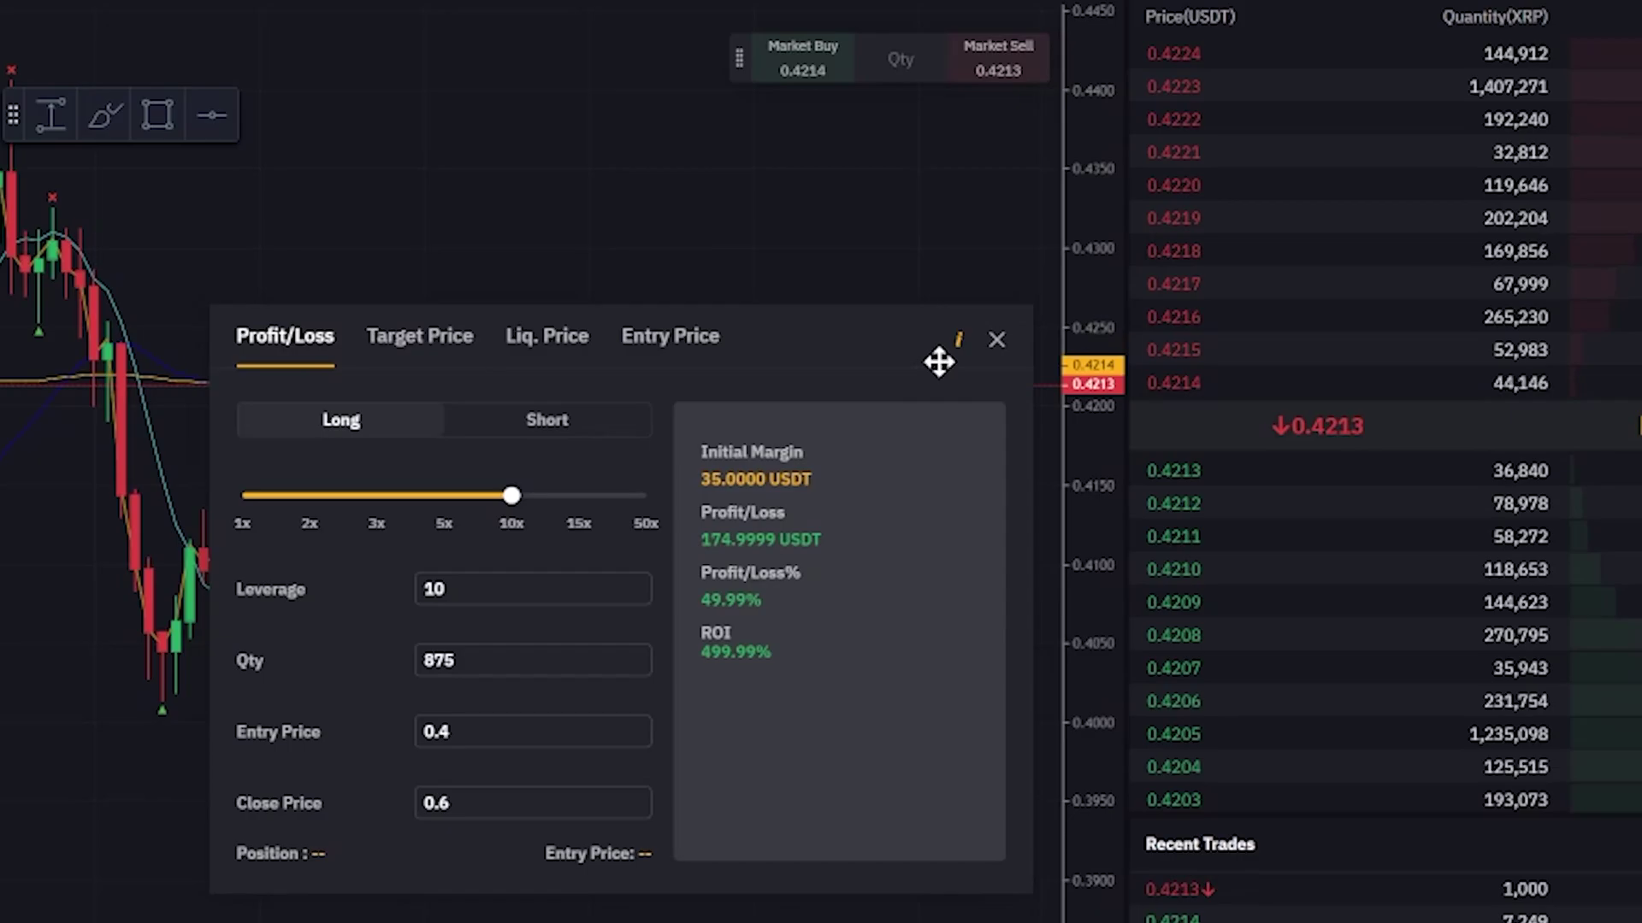
mouse_move(953, 350)
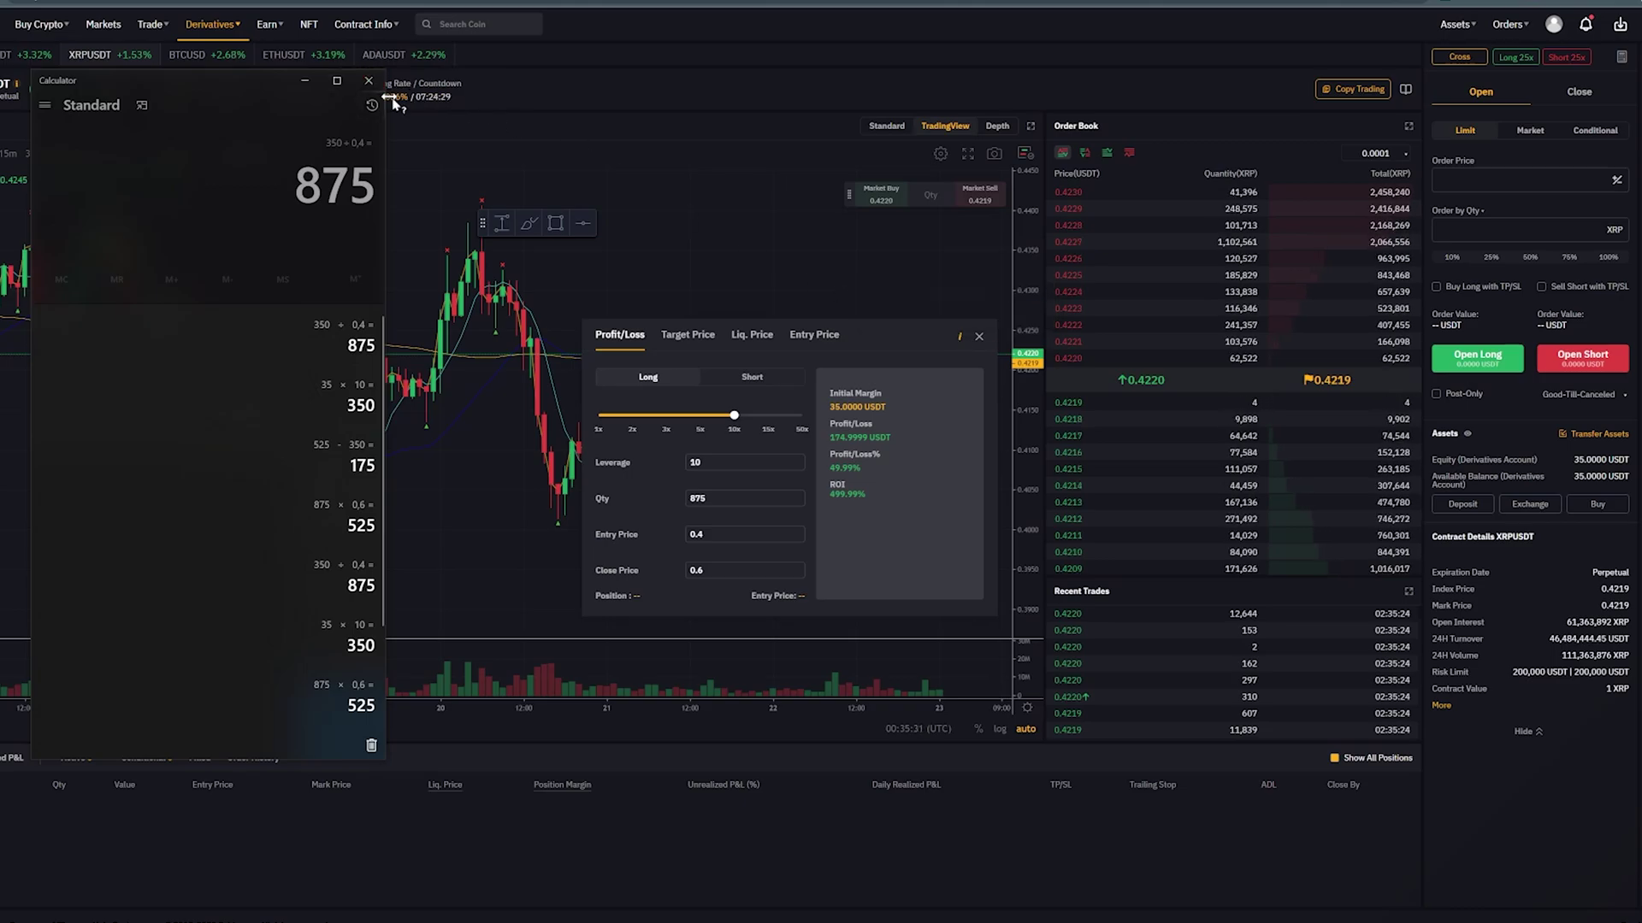
click(432, 114)
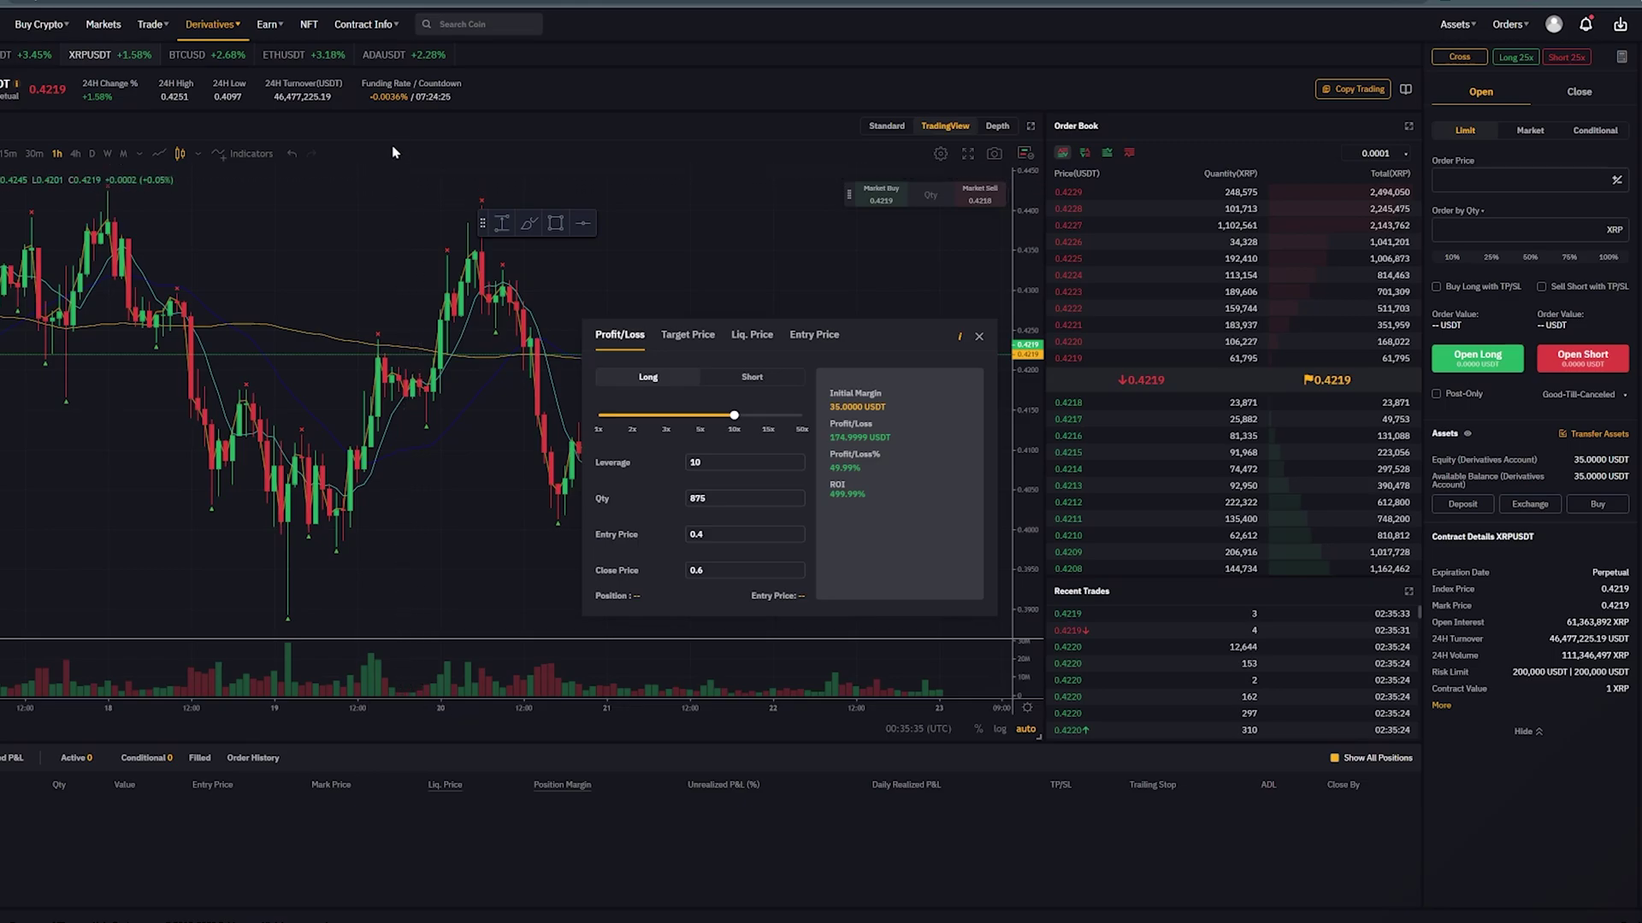
mouse_move(411, 96)
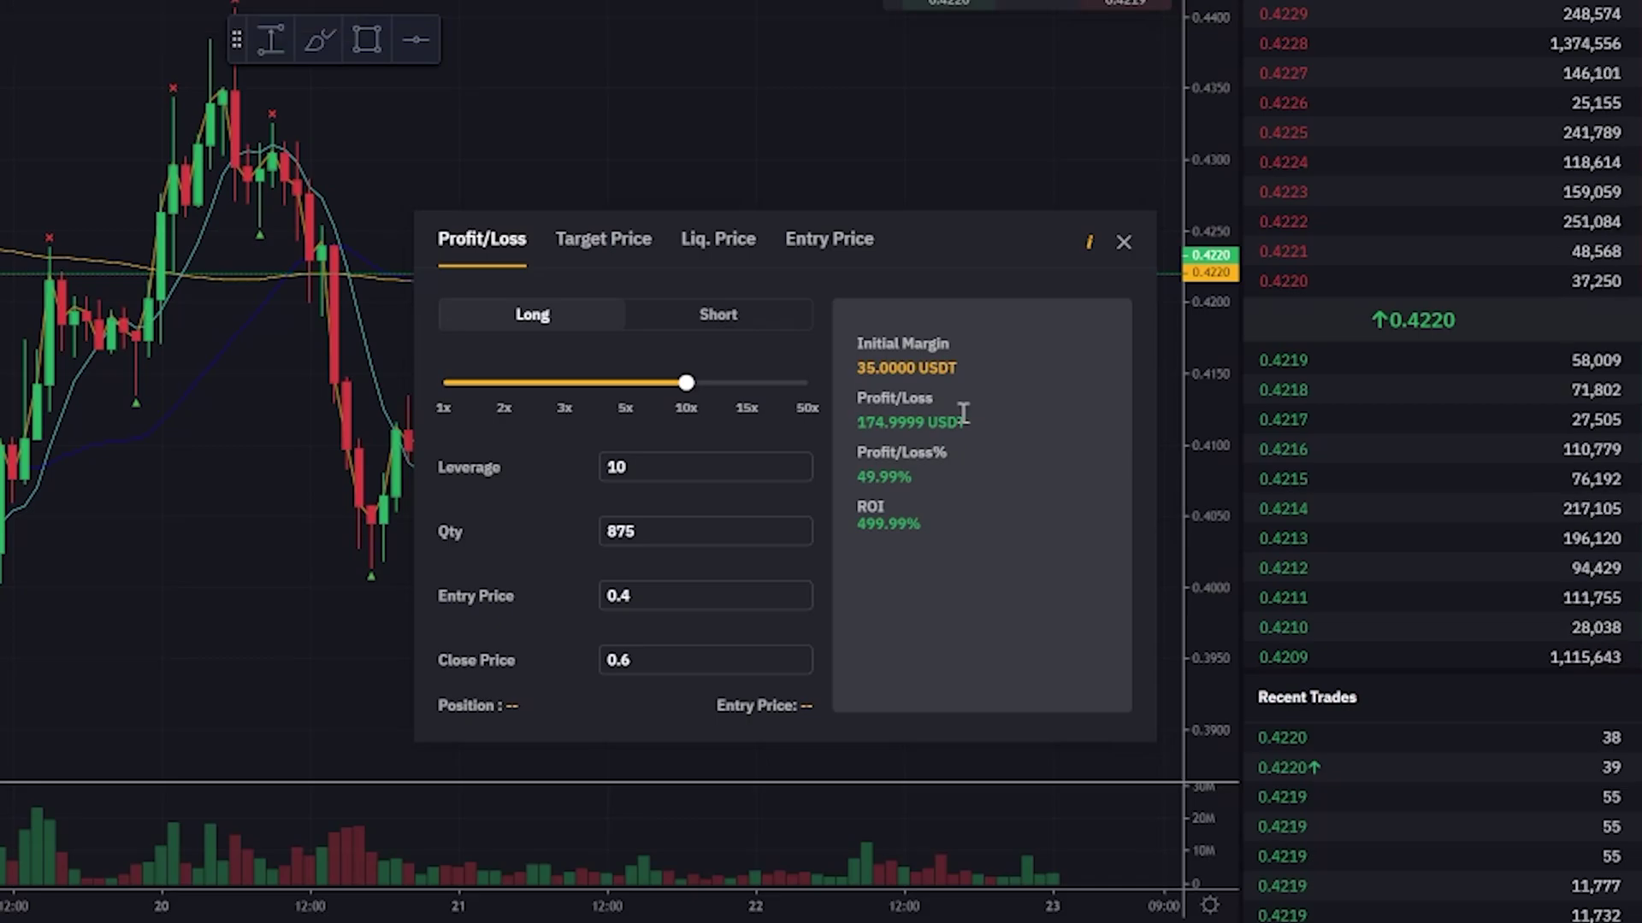
Highlight the initial margin and the profit/loss amount in the calculator results and examine the ROI
drag(855, 368, 988, 384)
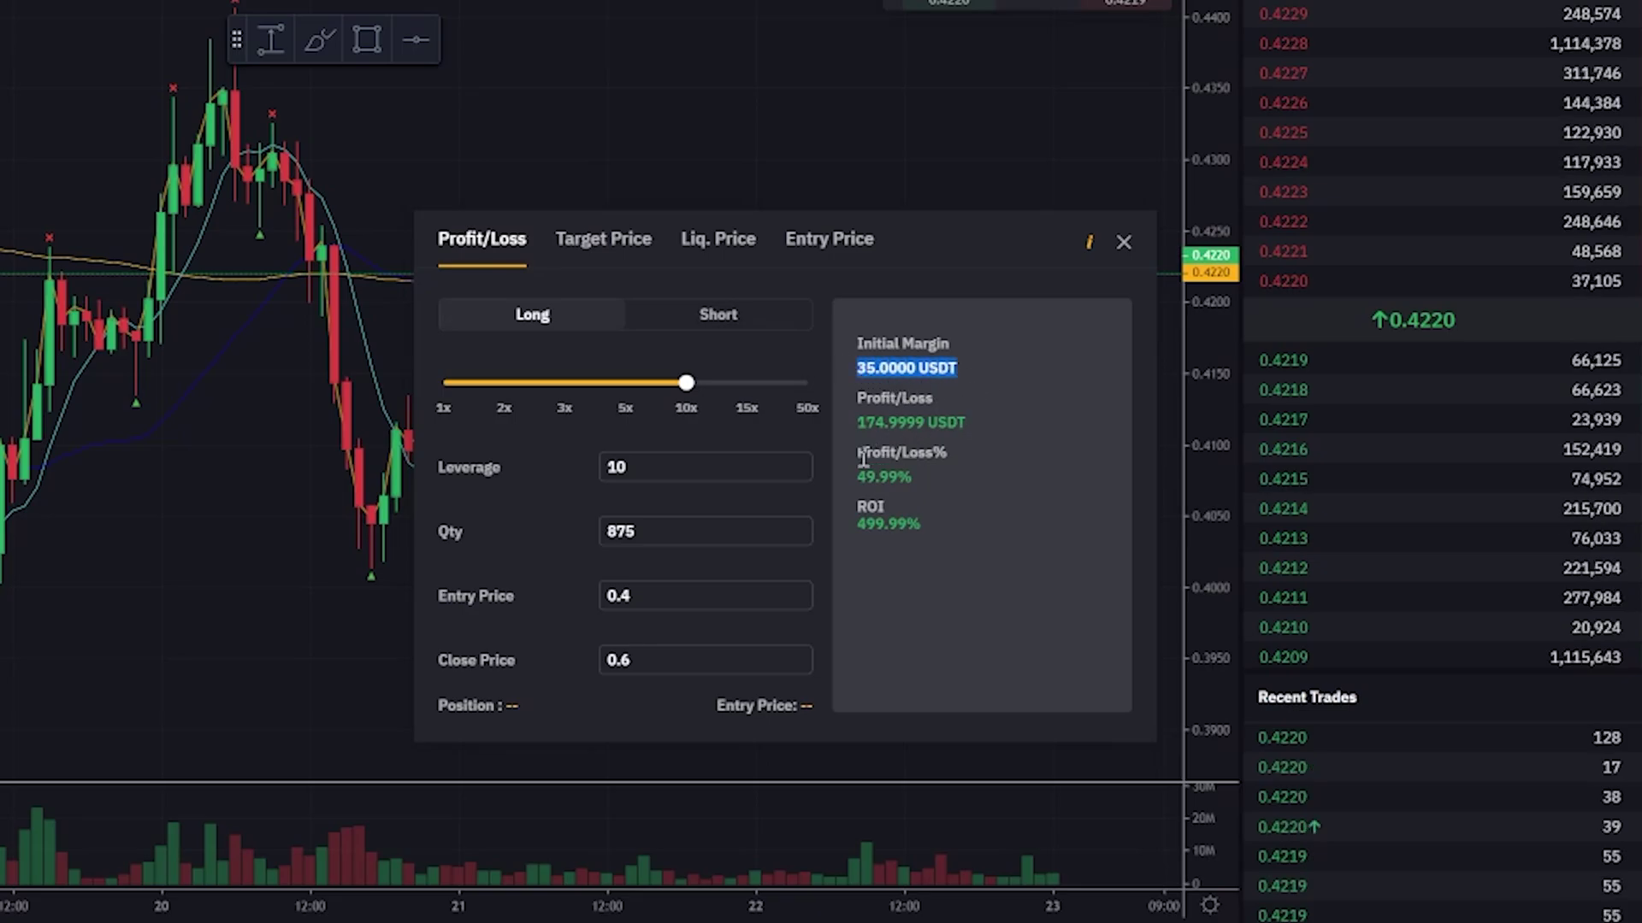
drag(854, 423, 982, 427)
mouse_move(852, 500)
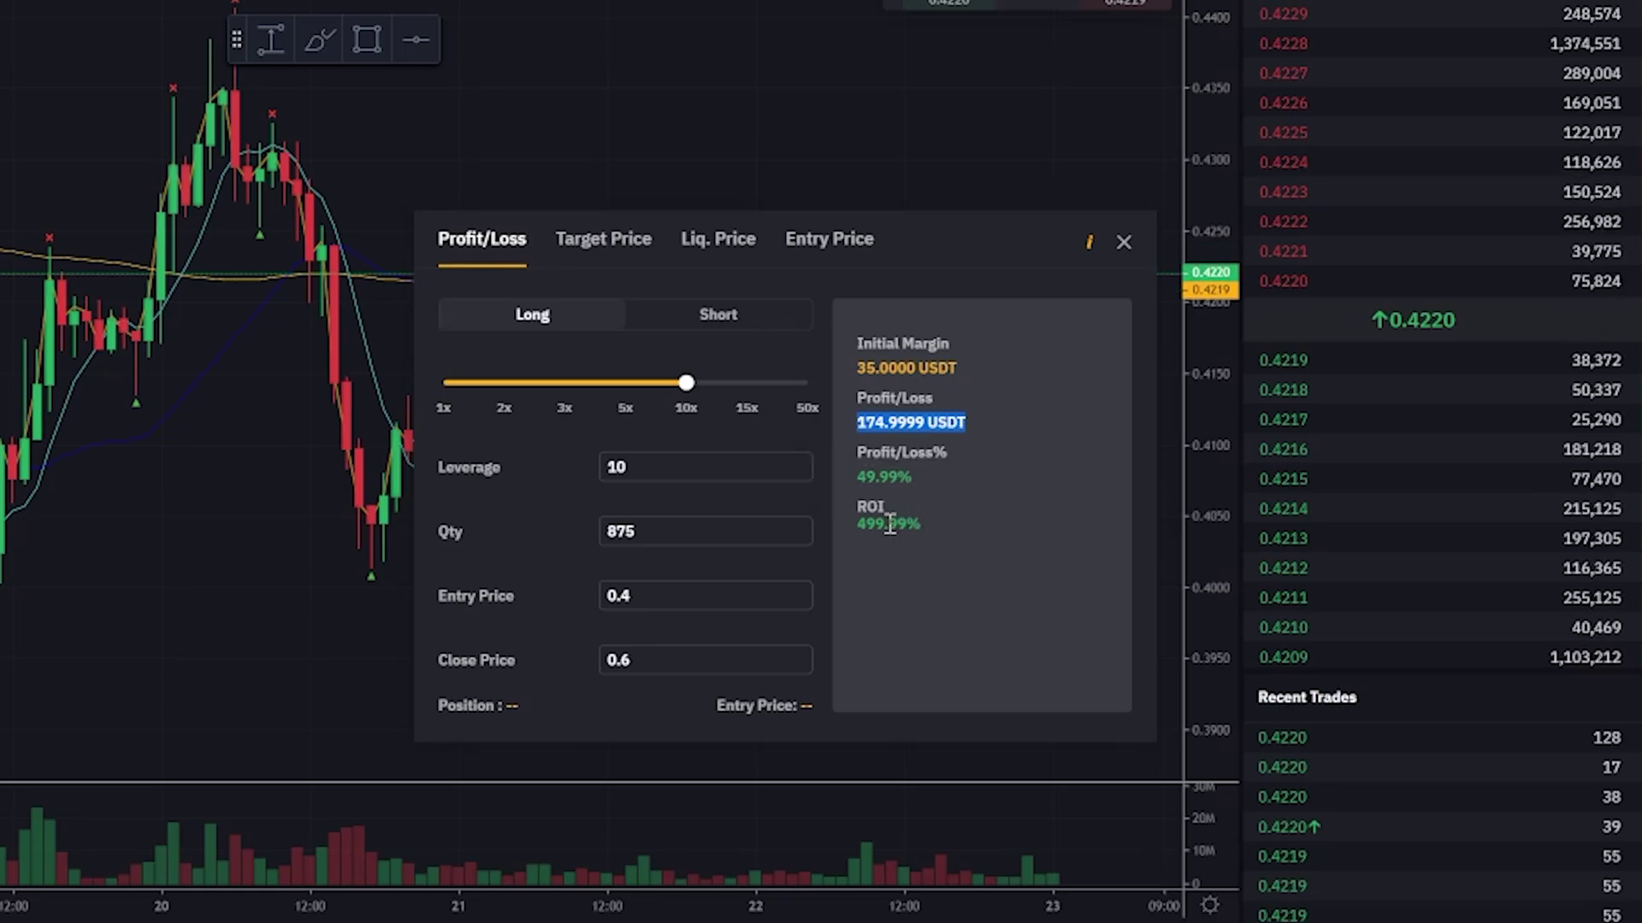
Look at the target price calculator, then open the liquidation price calculator and set its leverage to 10
click(603, 240)
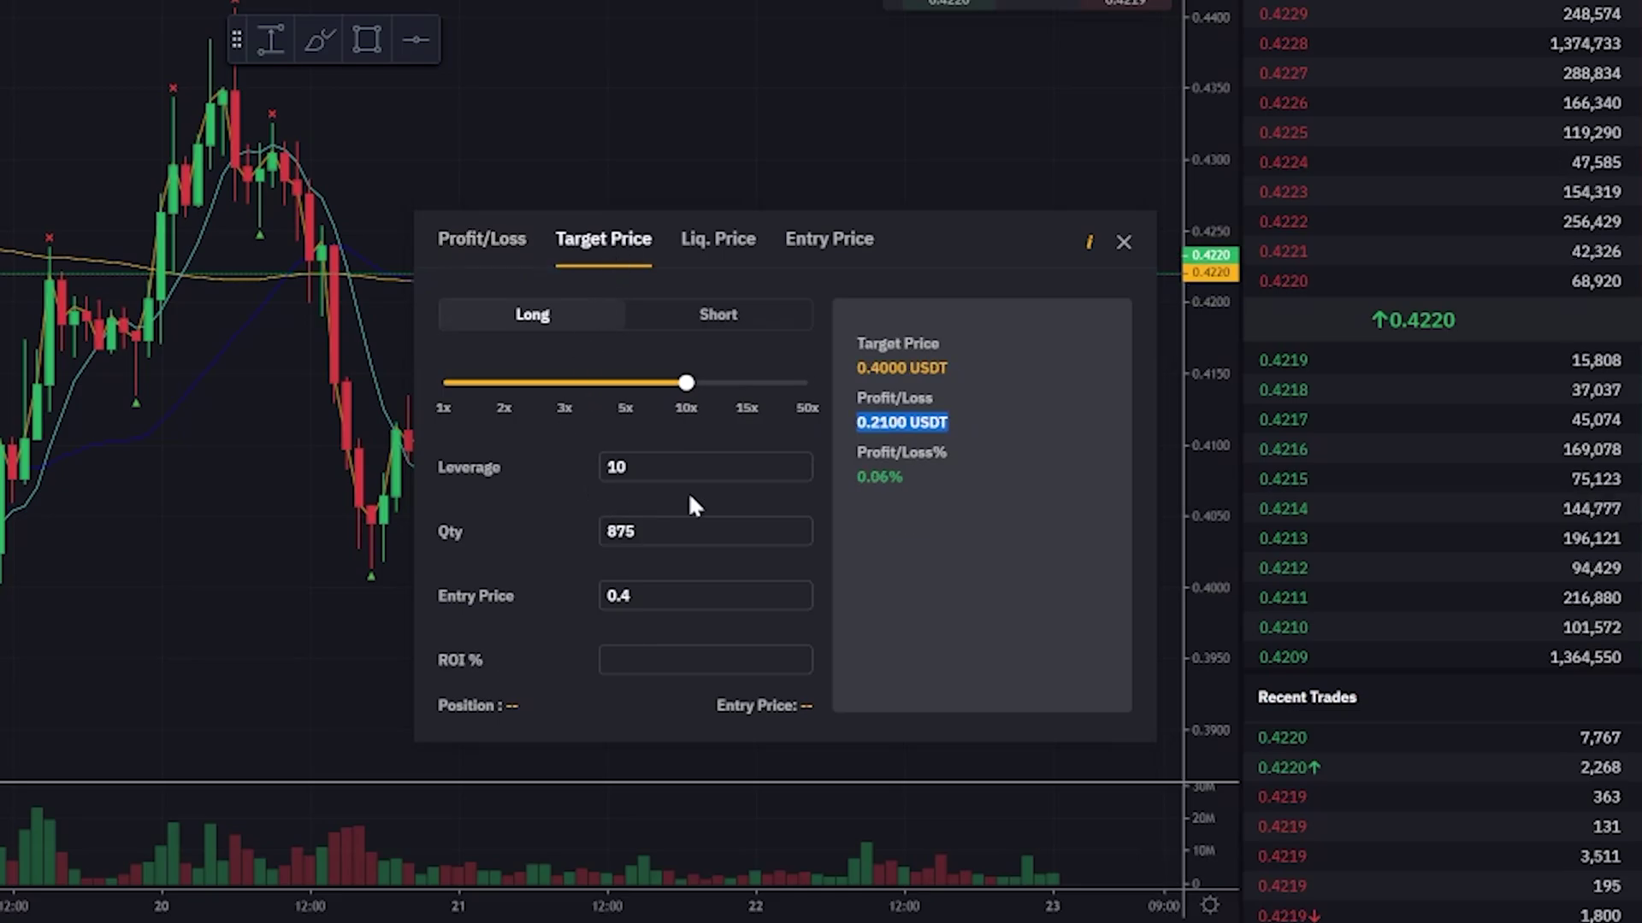
click(732, 246)
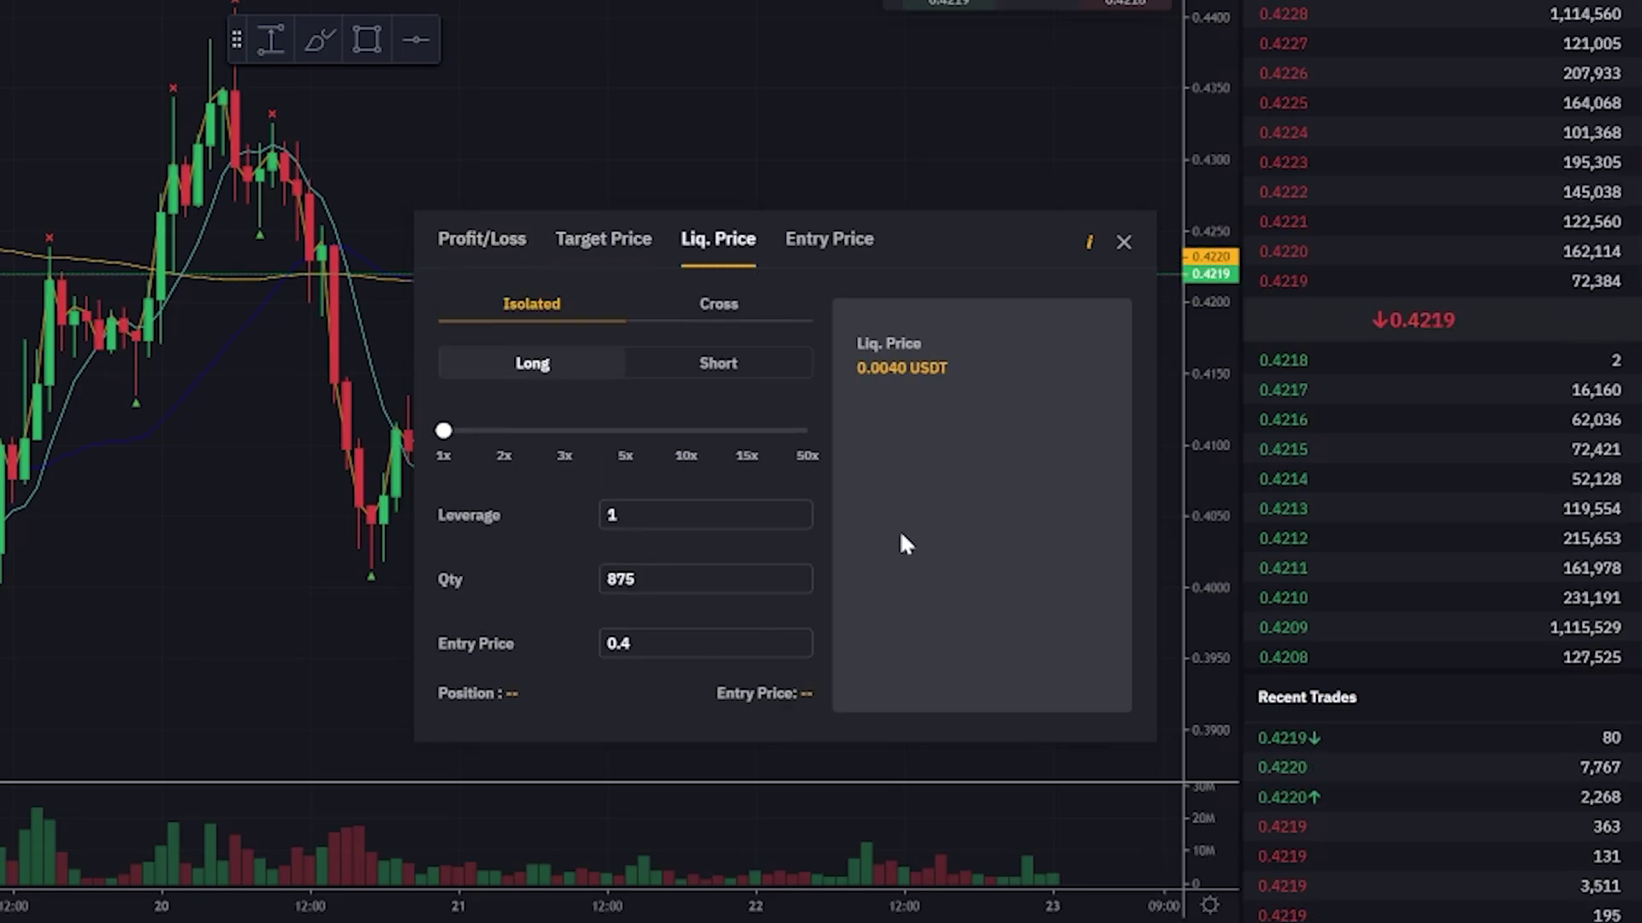
click(644, 511)
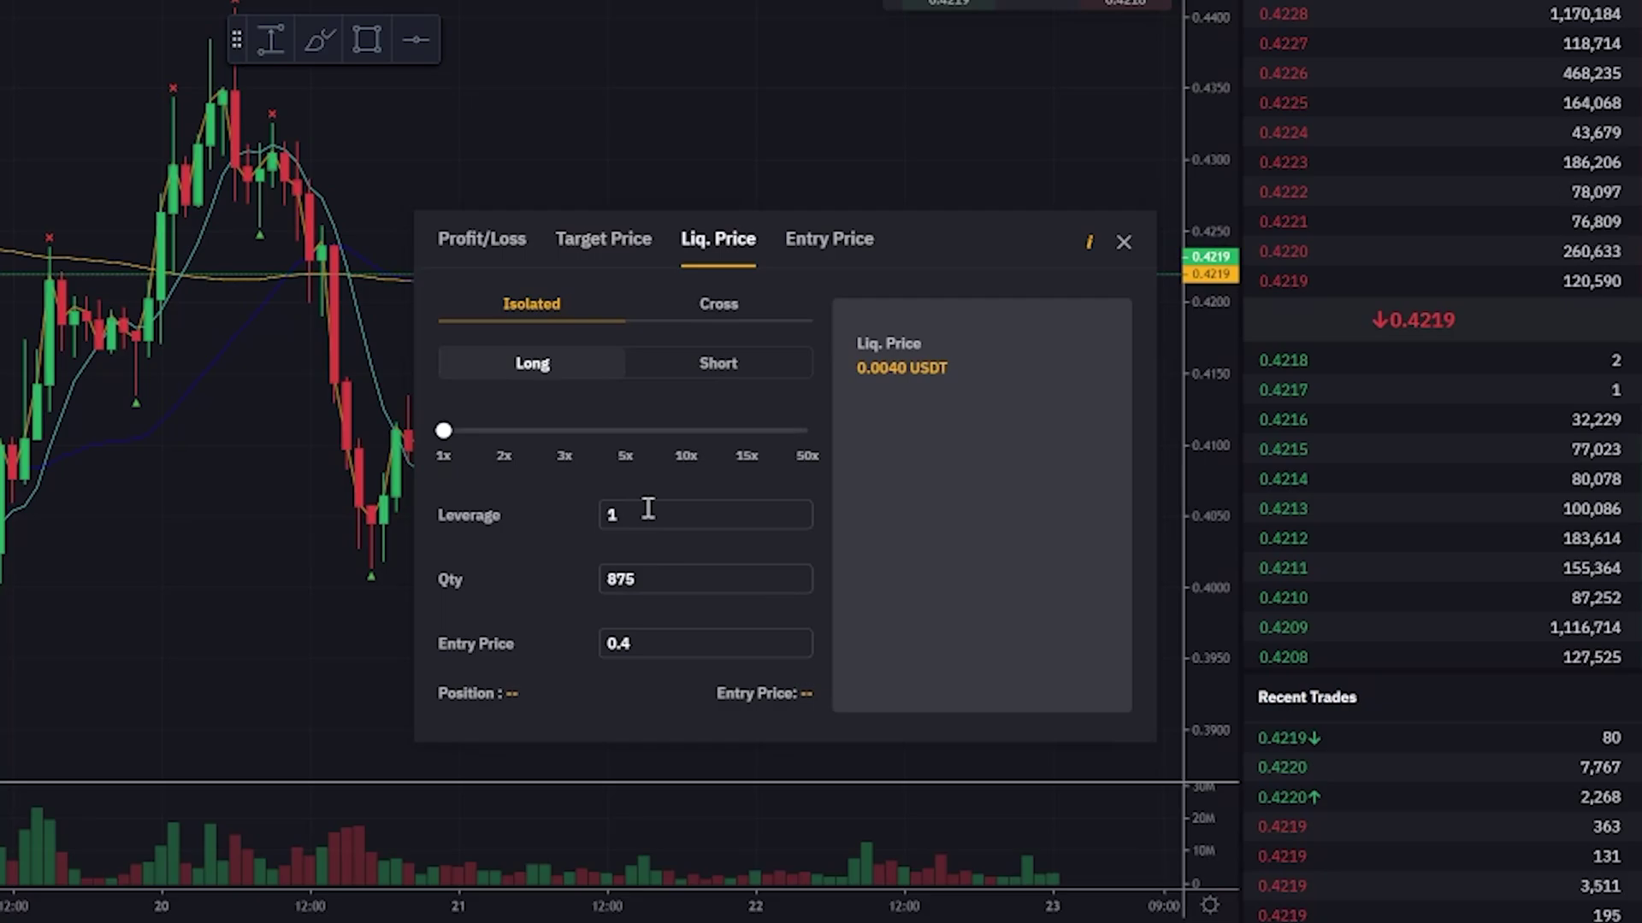
text(0)
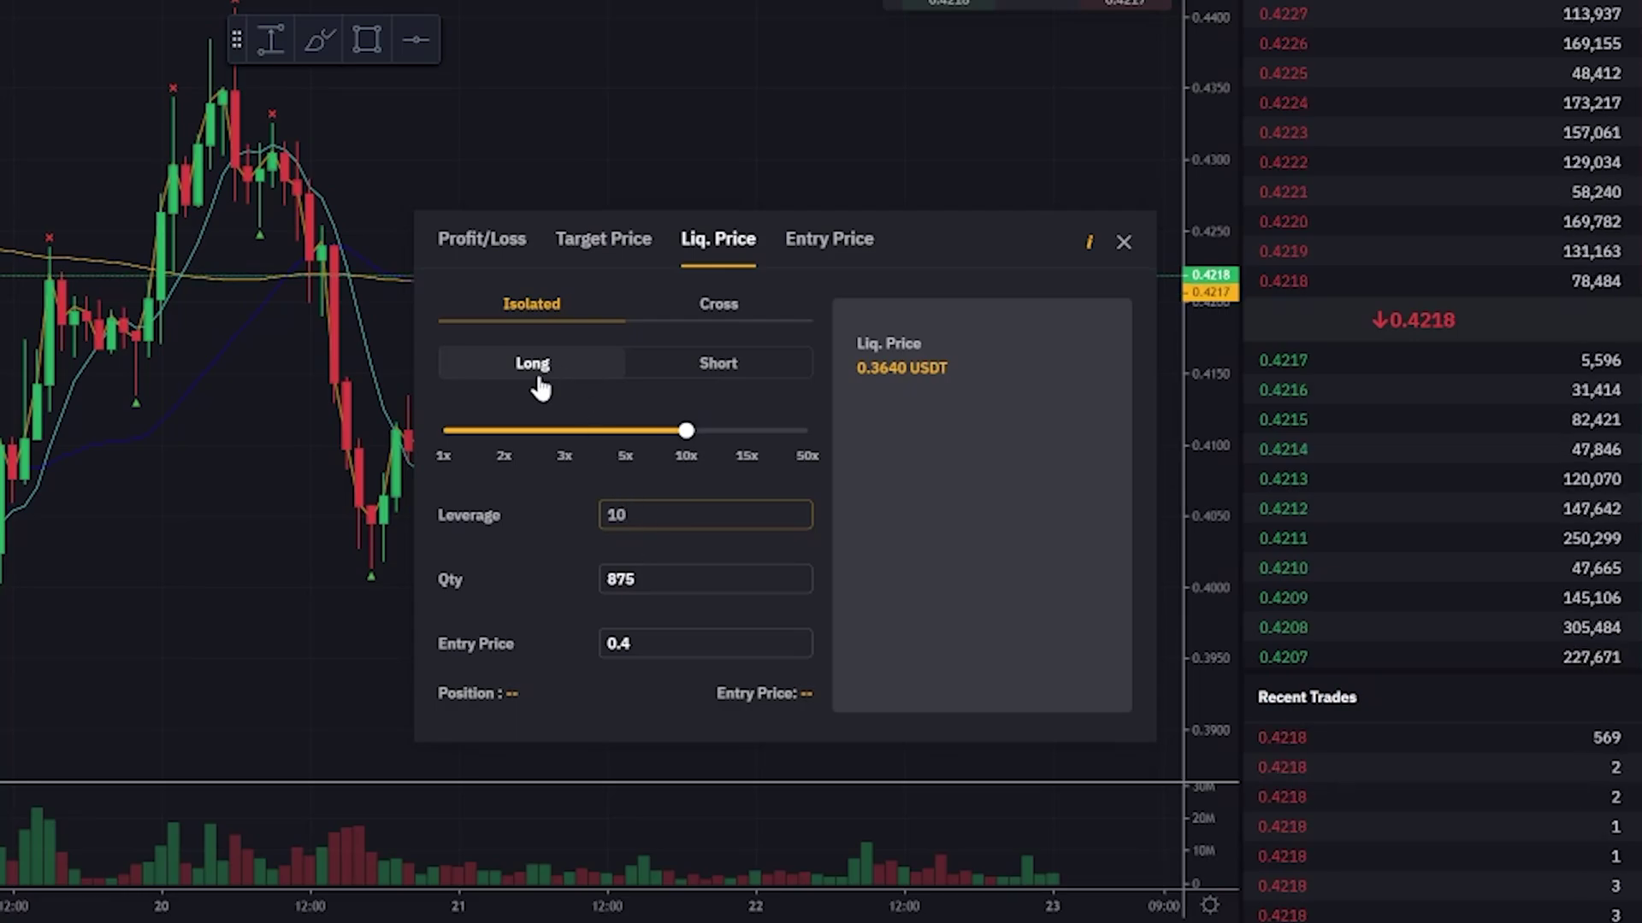
Compare the liquidation price of a short and a long position, and highlight the long position's result
click(711, 367)
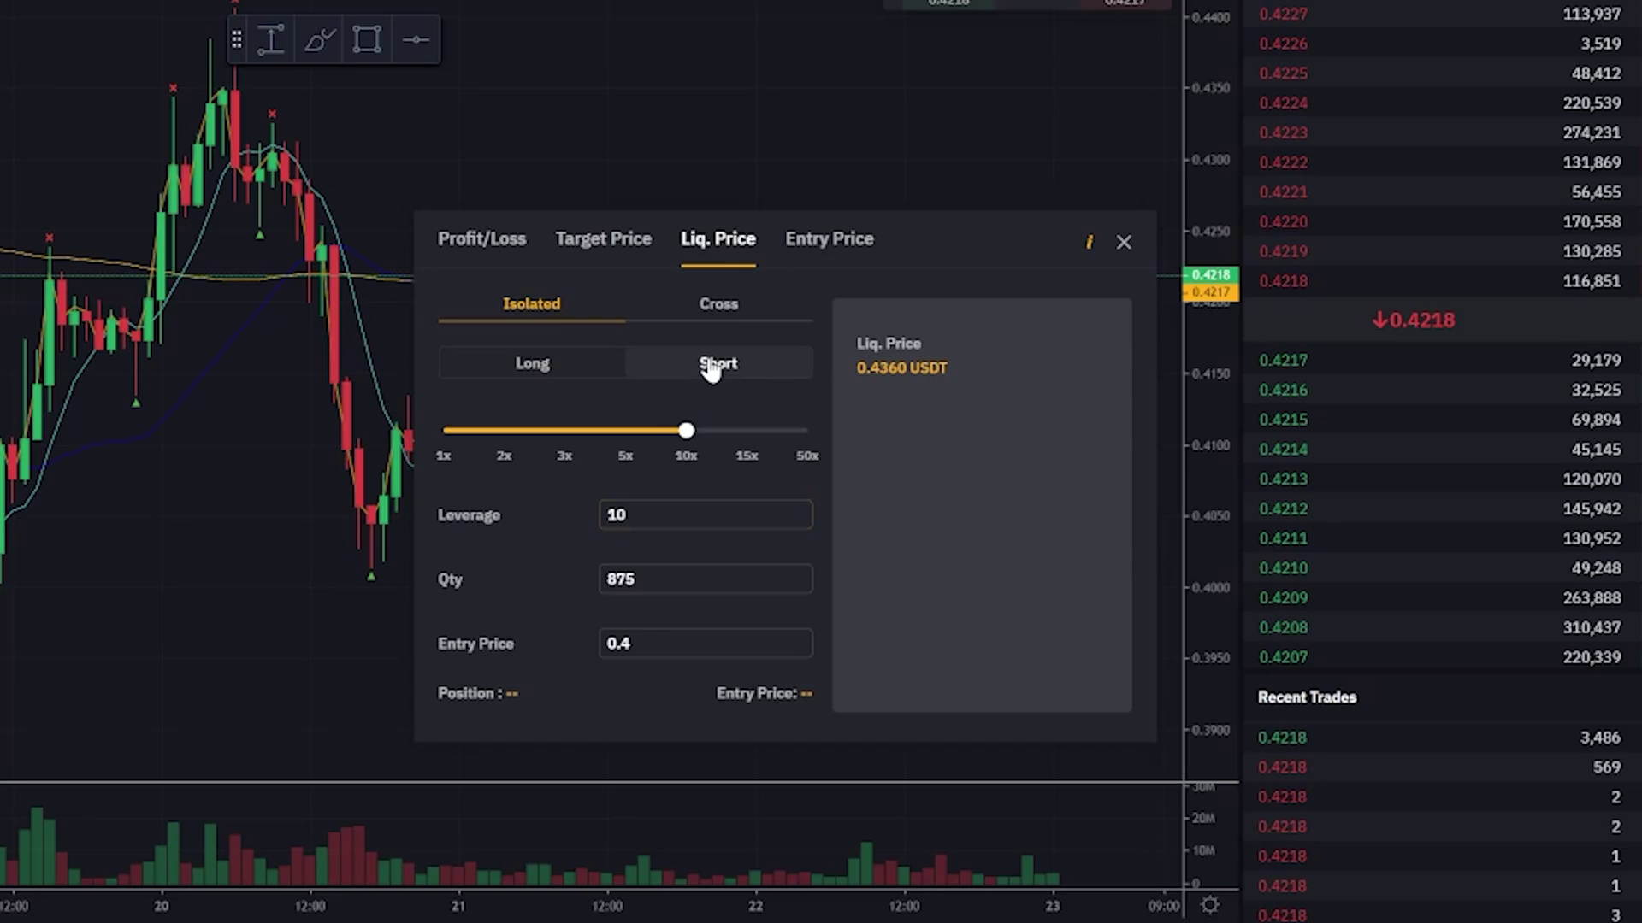
click(513, 370)
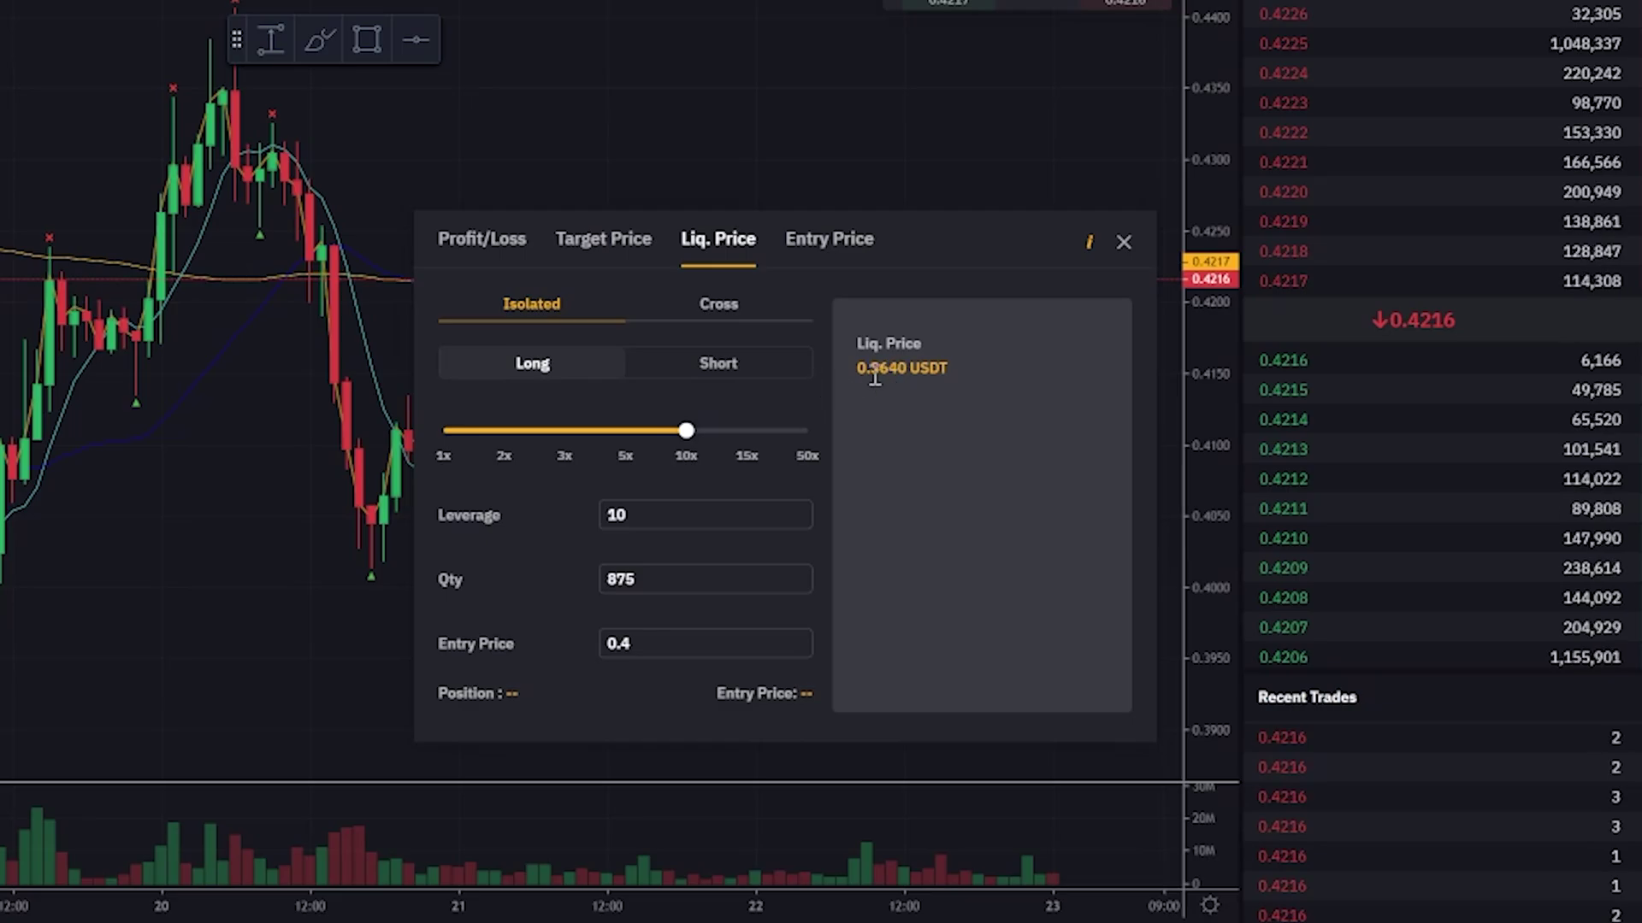
drag(859, 370, 982, 370)
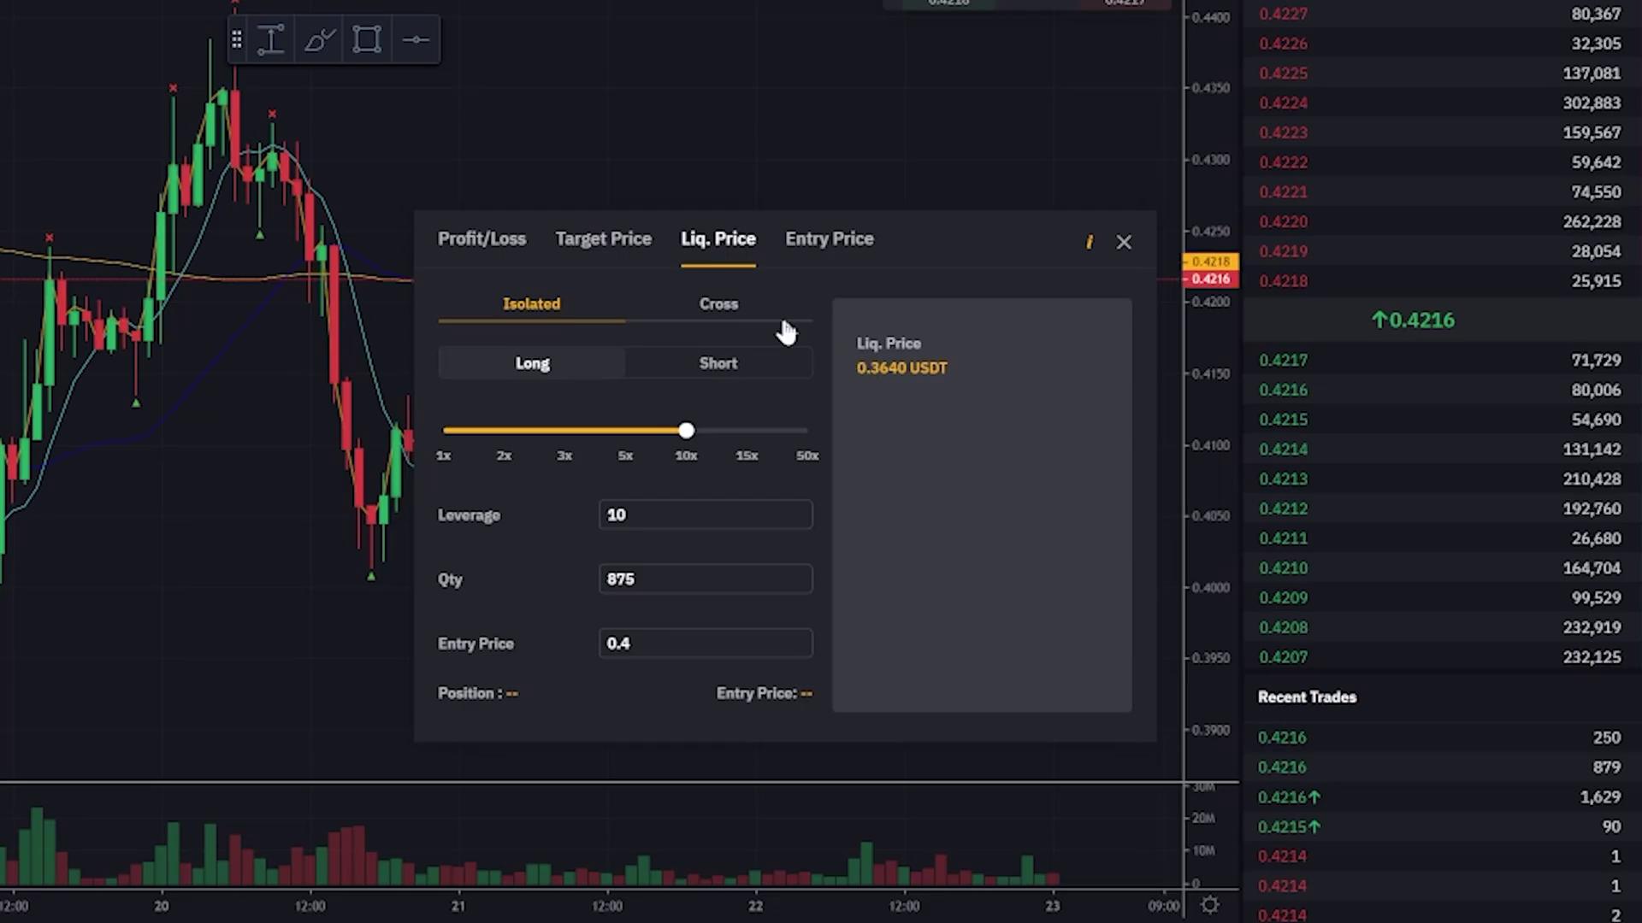
View the cross margin option, return to isolated margin, highlight the liquidation price and close the calculator
click(688, 308)
click(545, 304)
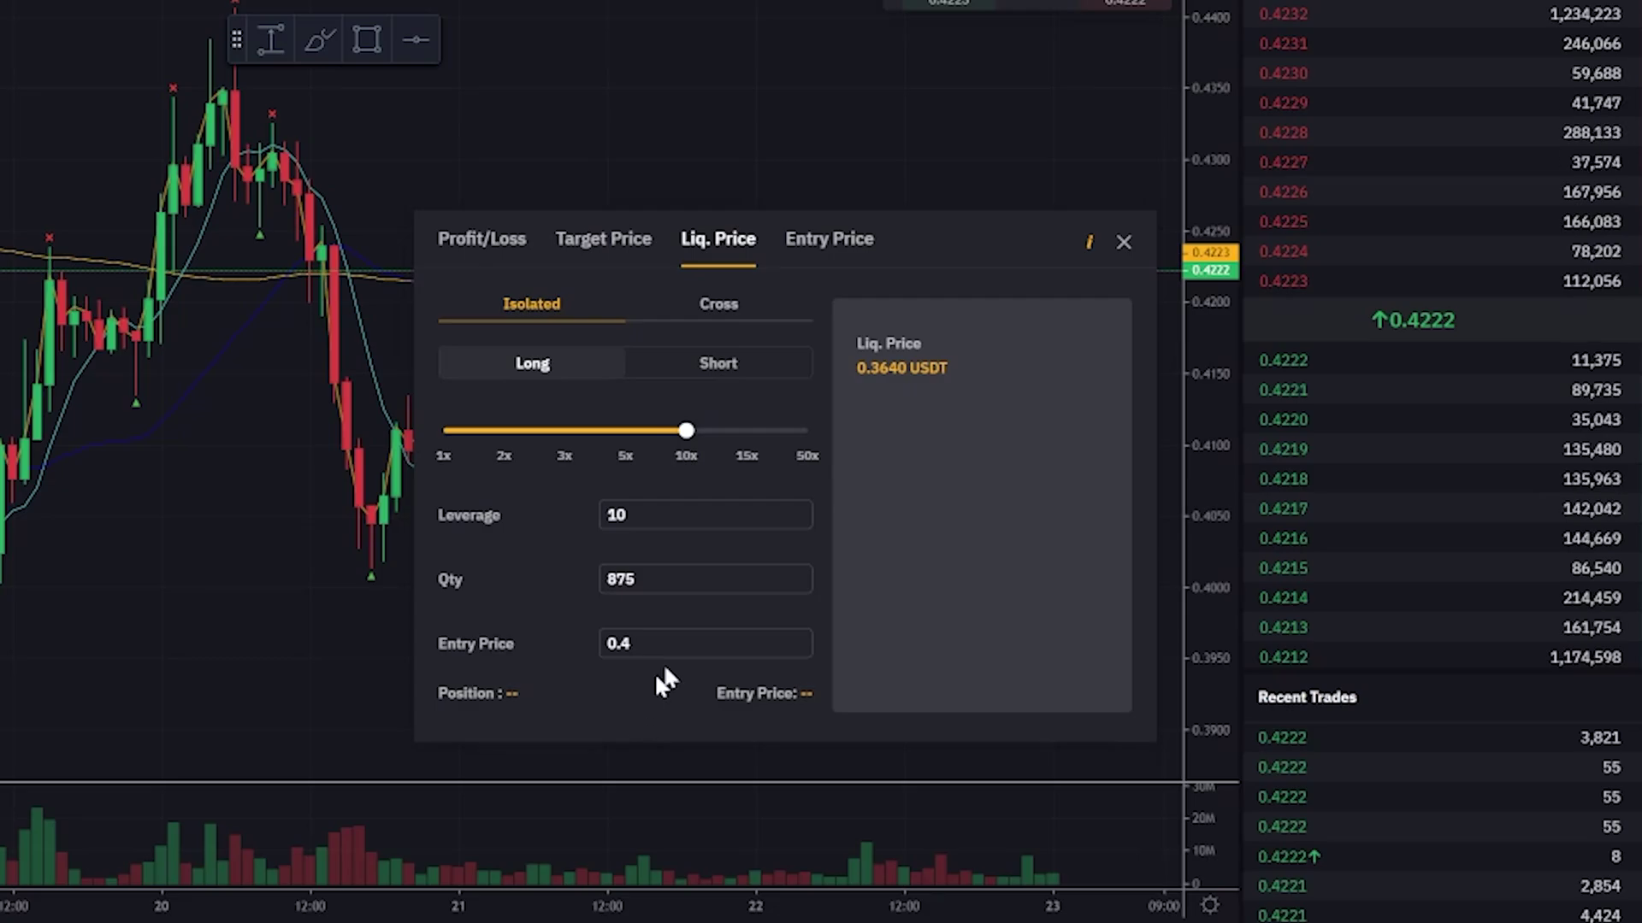
drag(857, 369, 906, 363)
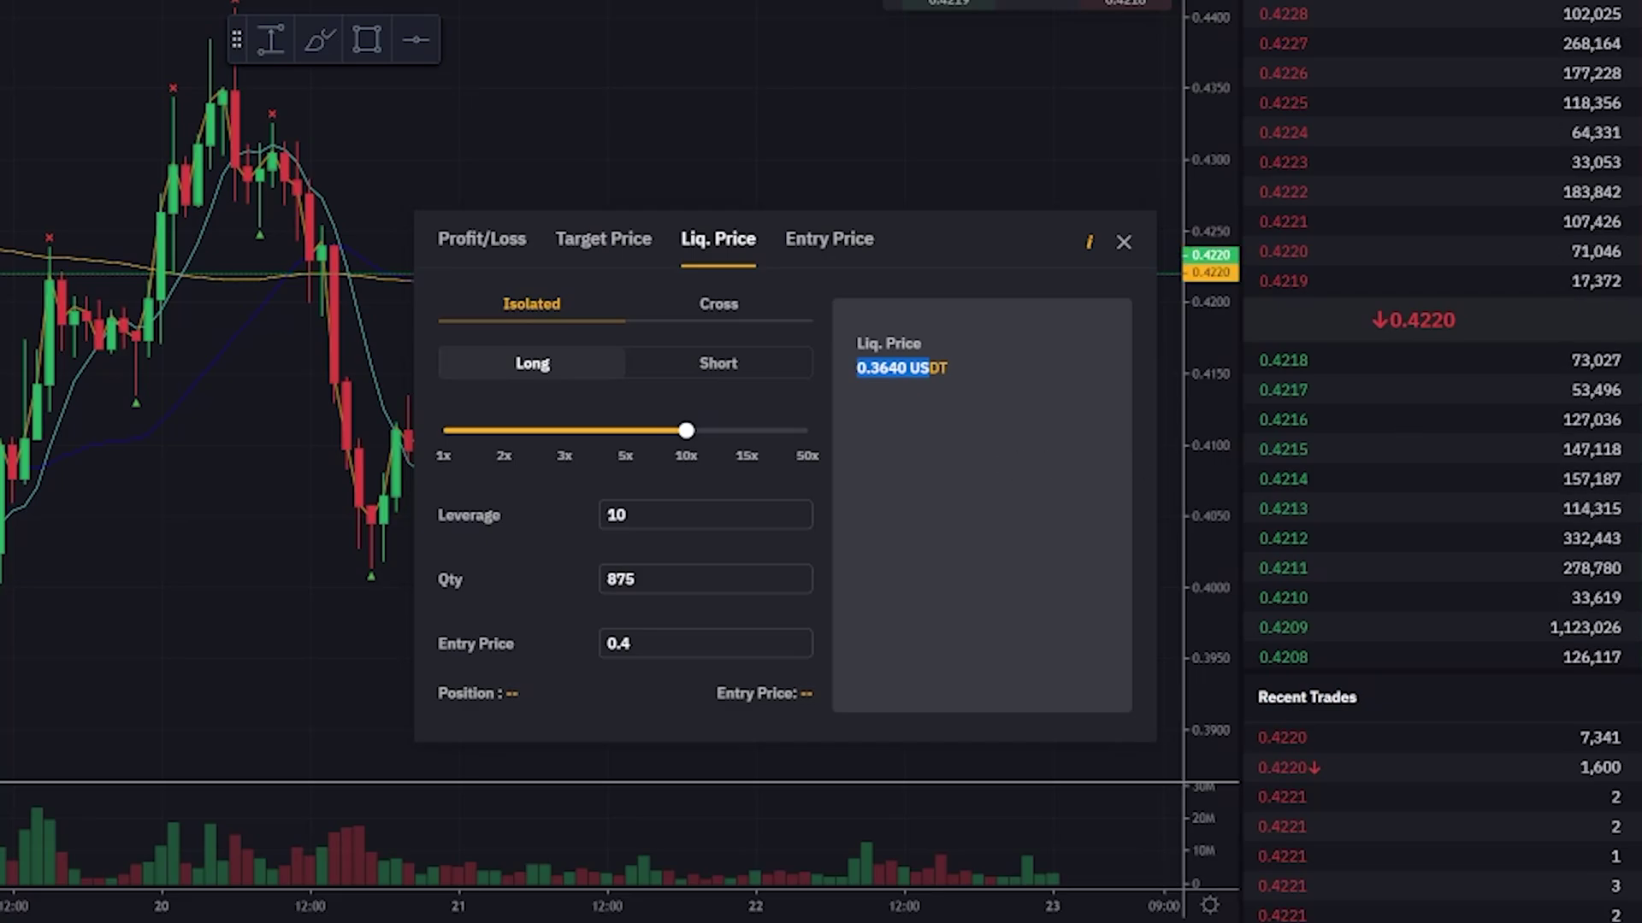
click(955, 466)
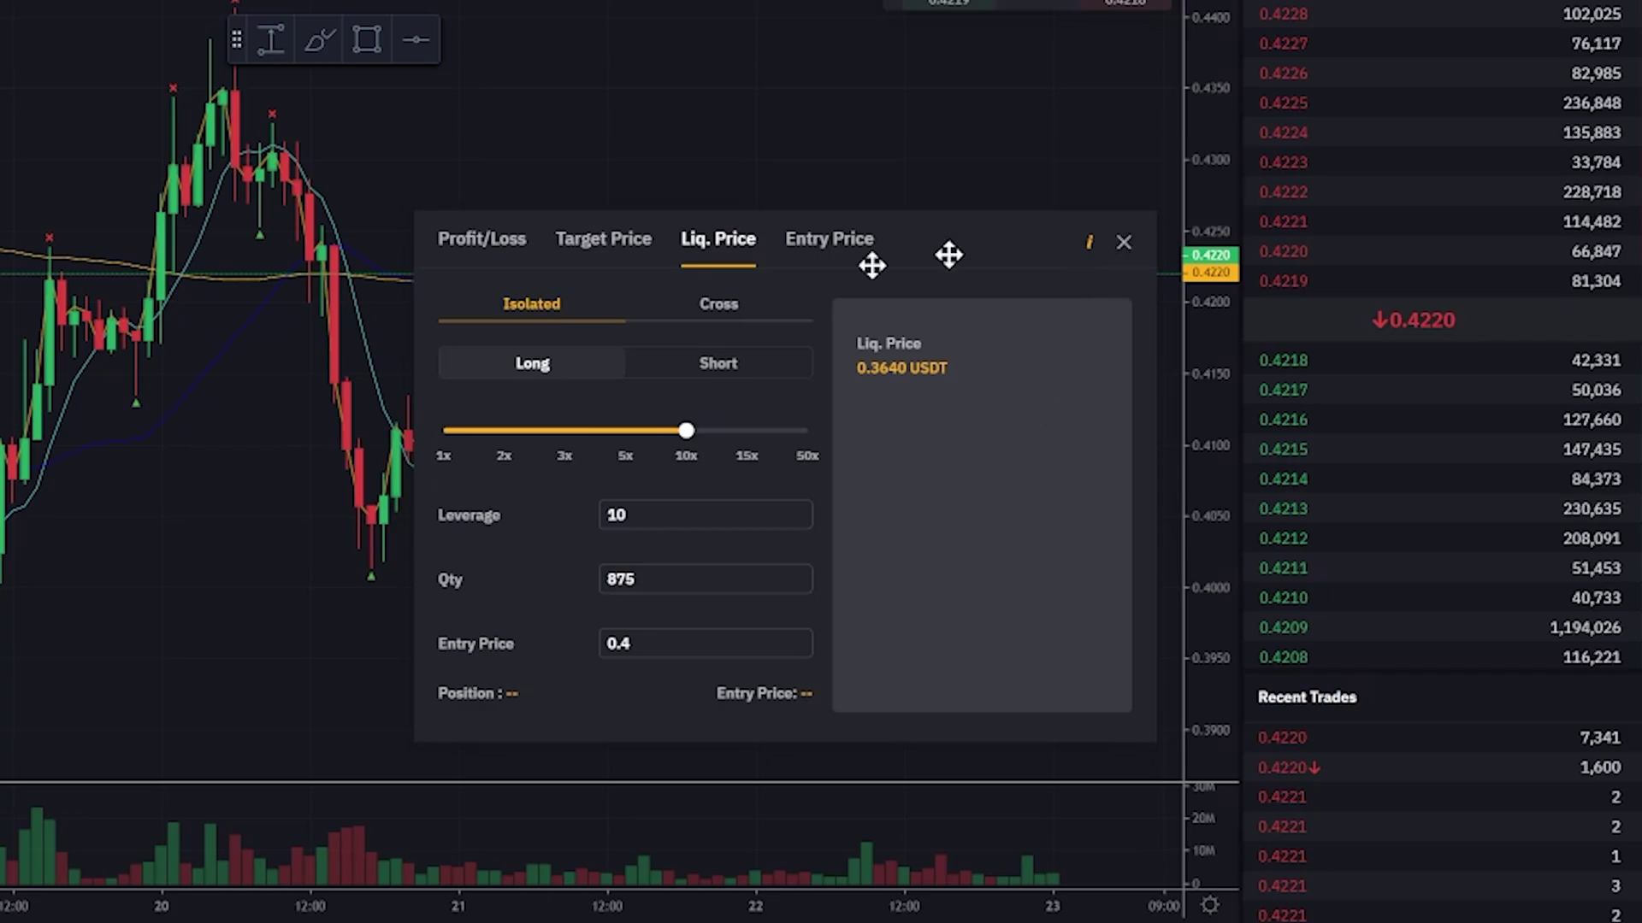
key(Escape)
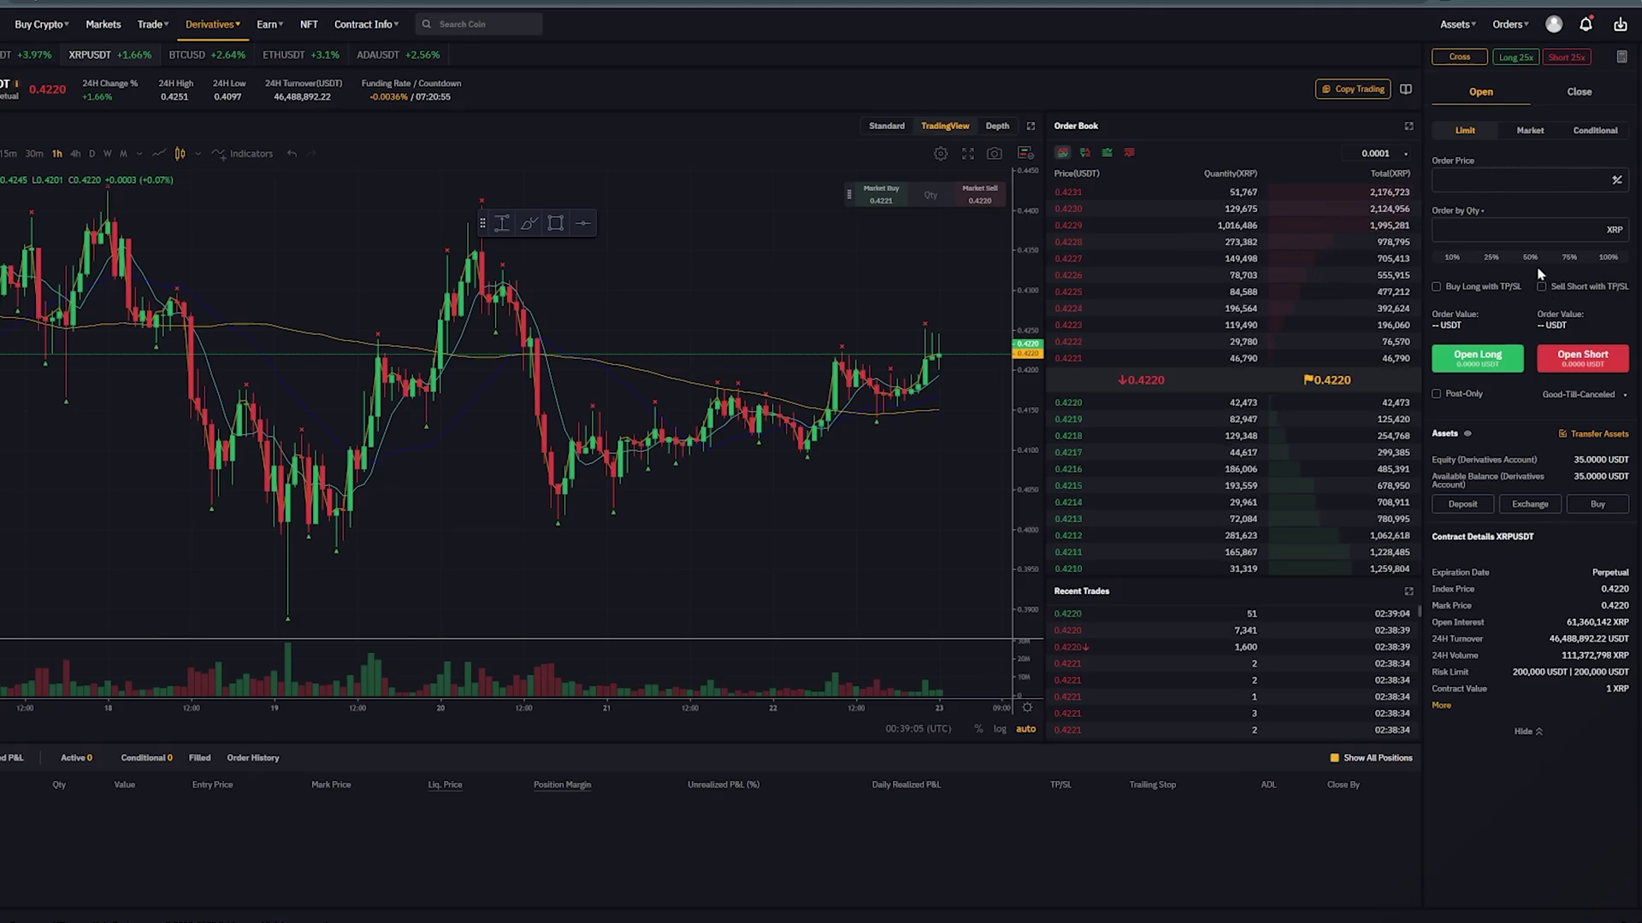
Fill in the XRPUSDT limit order with price 0.4 and quantity 875, and enable Buy Long with TP/SL with take profit 0.6
click(1452, 179)
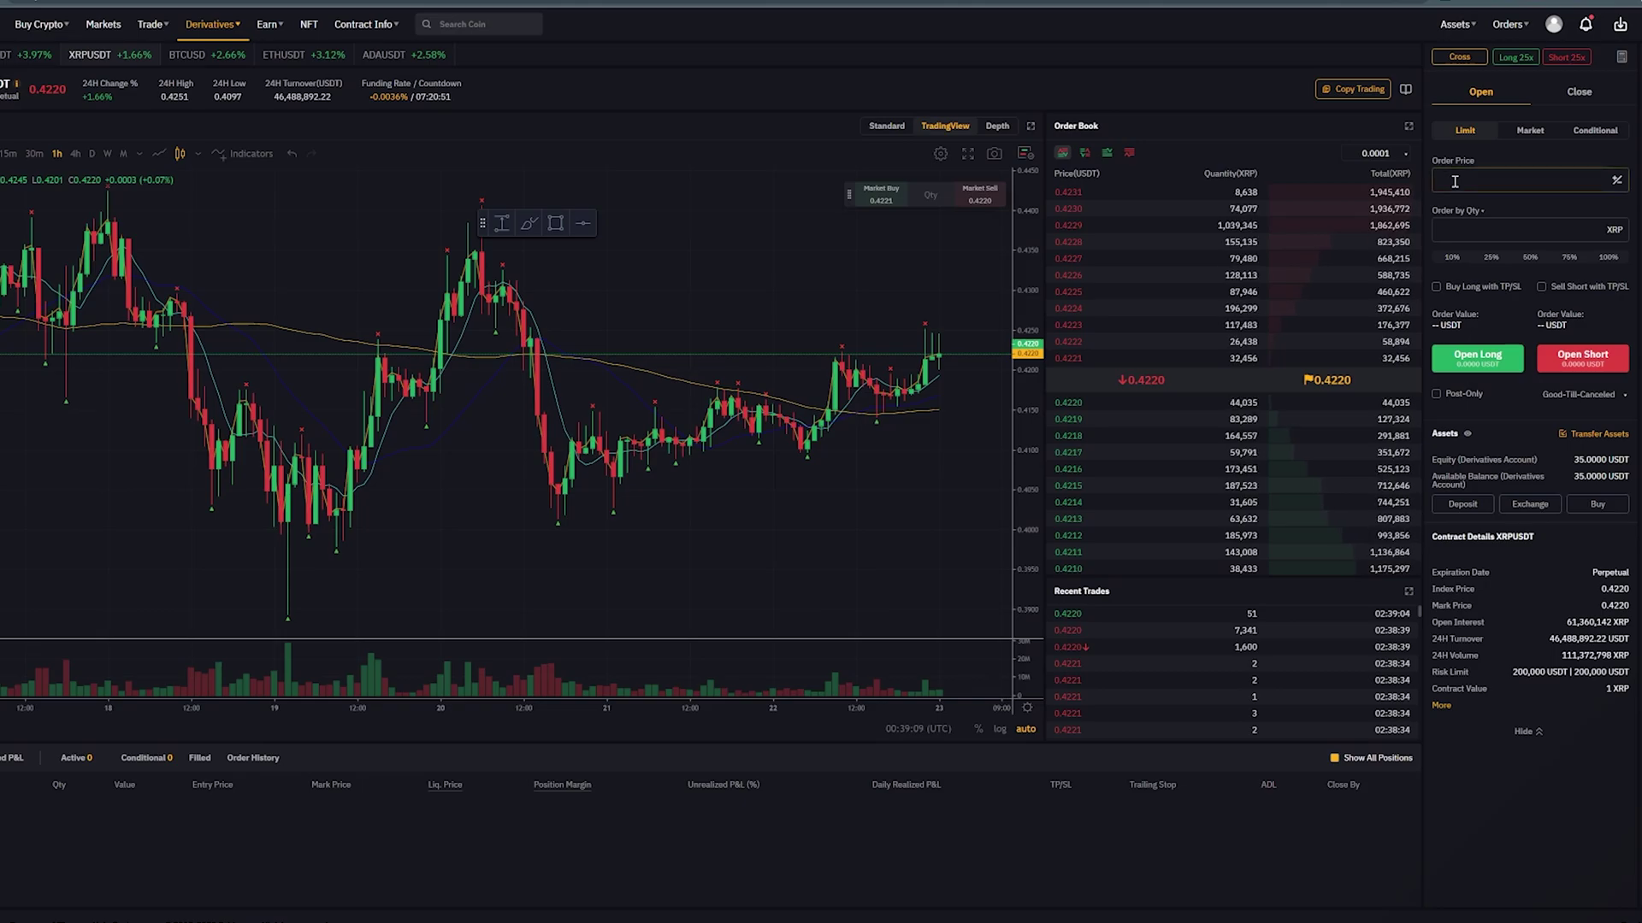
click(1453, 231)
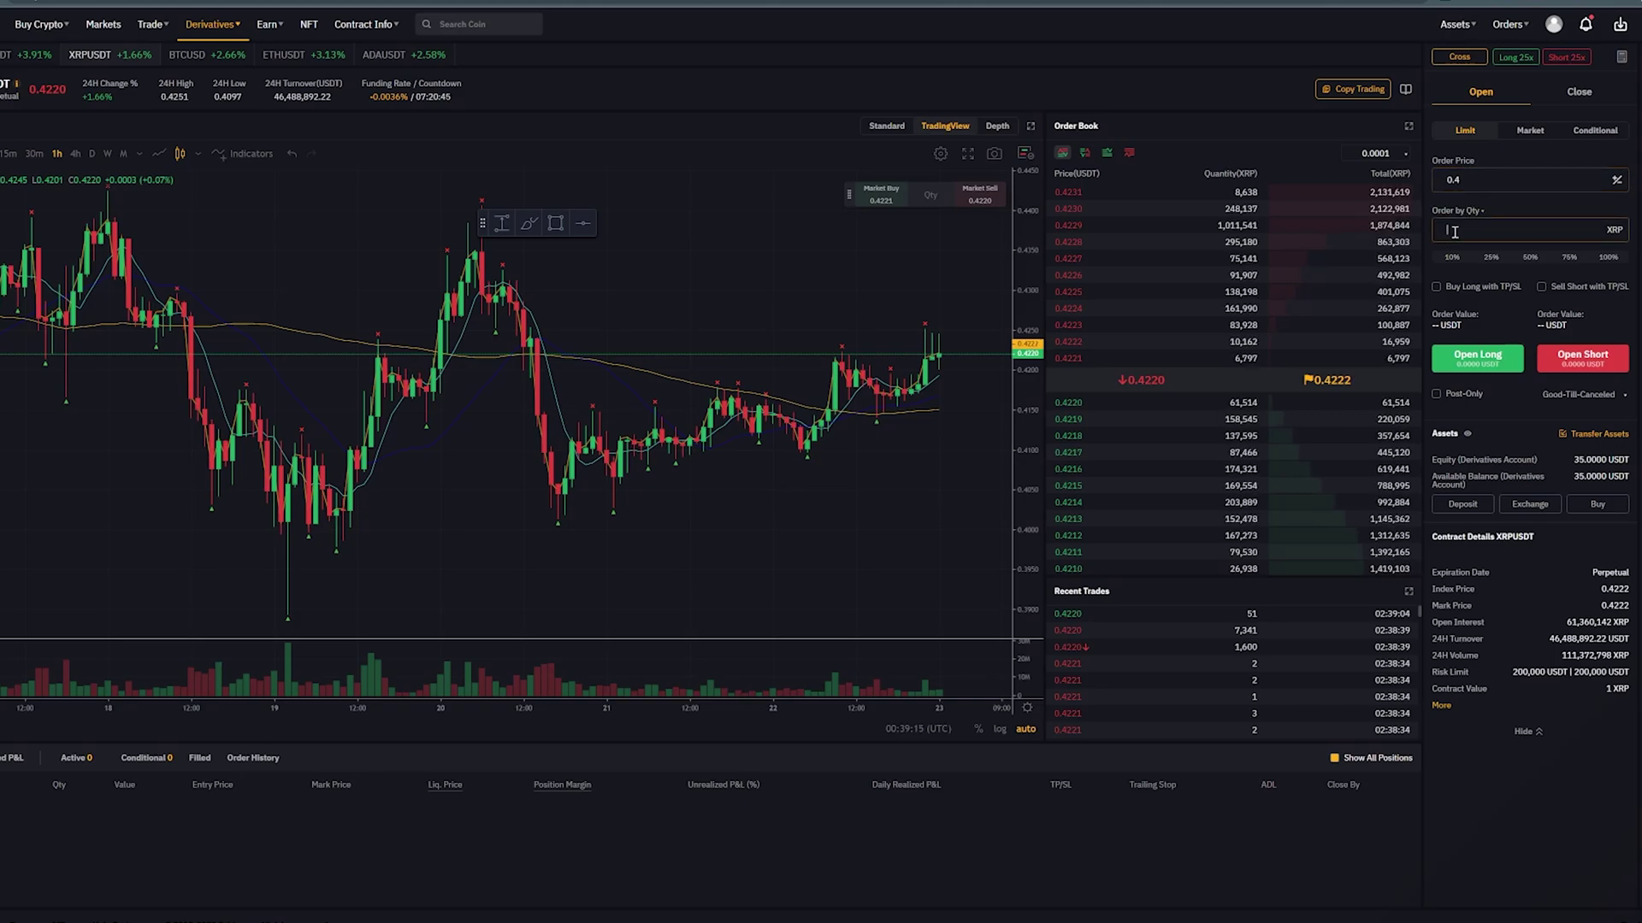
text(875)
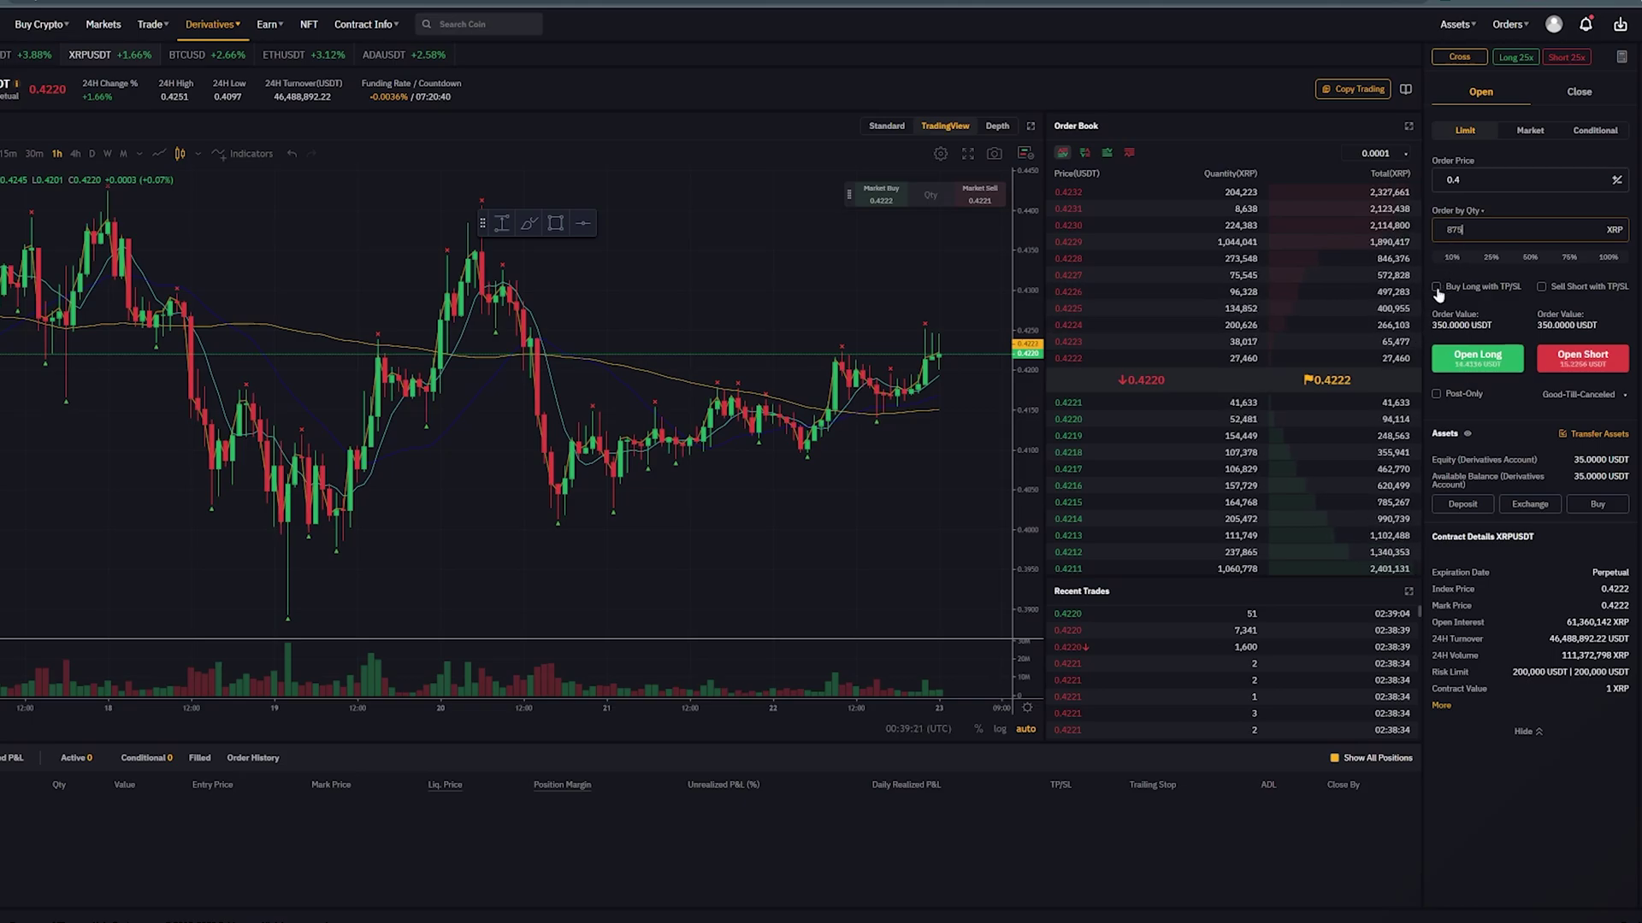
click(1437, 288)
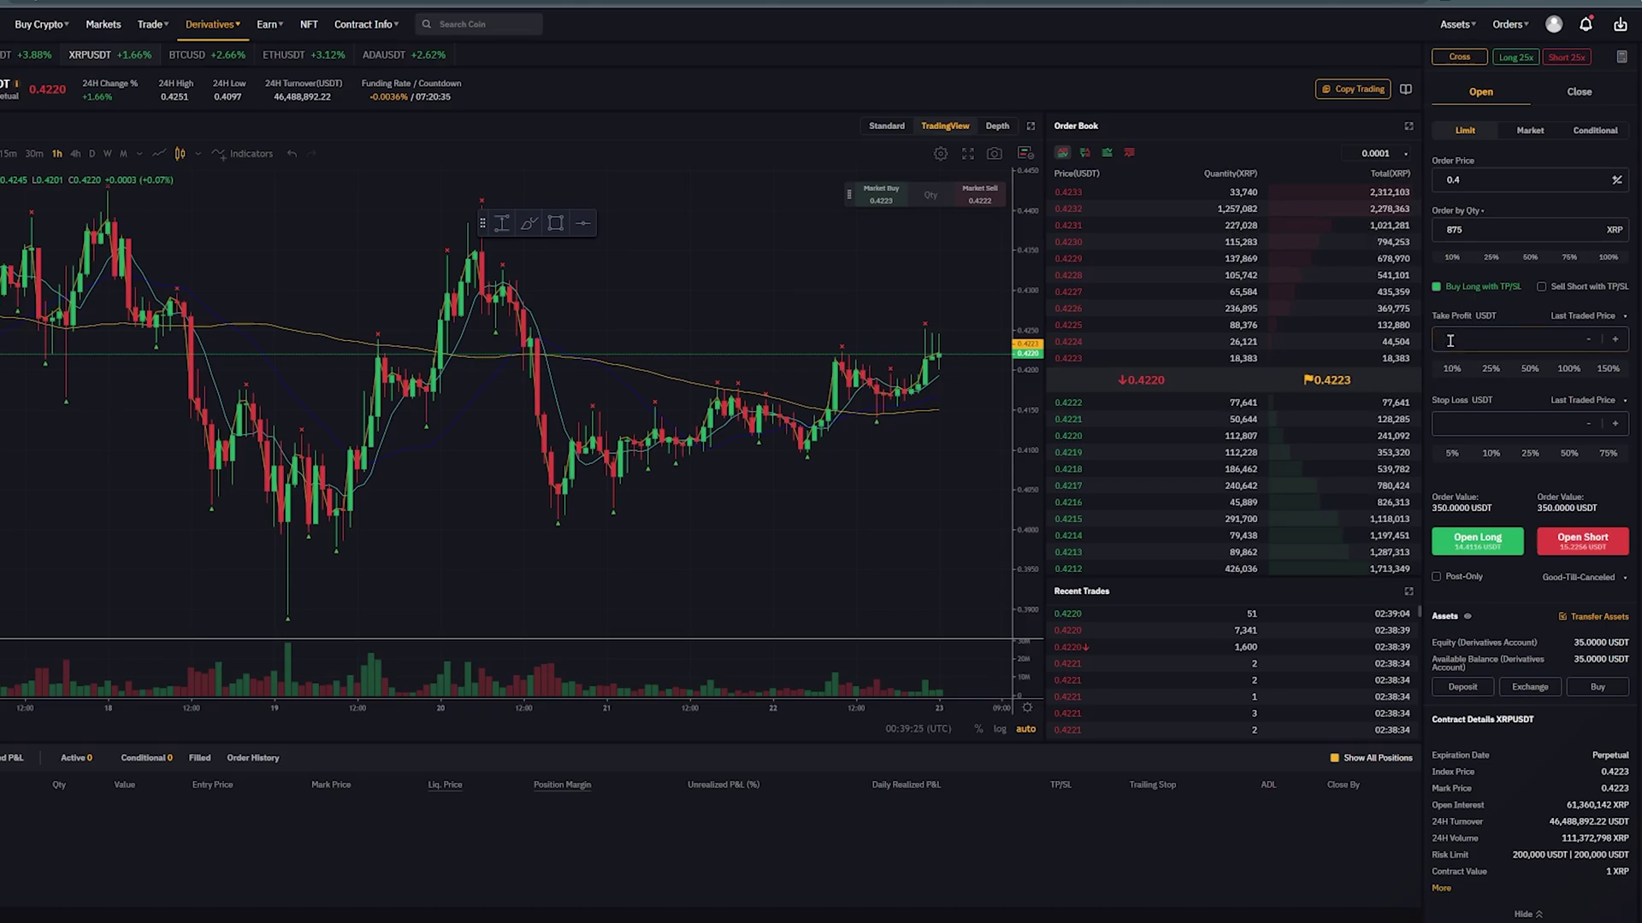
text(.6)
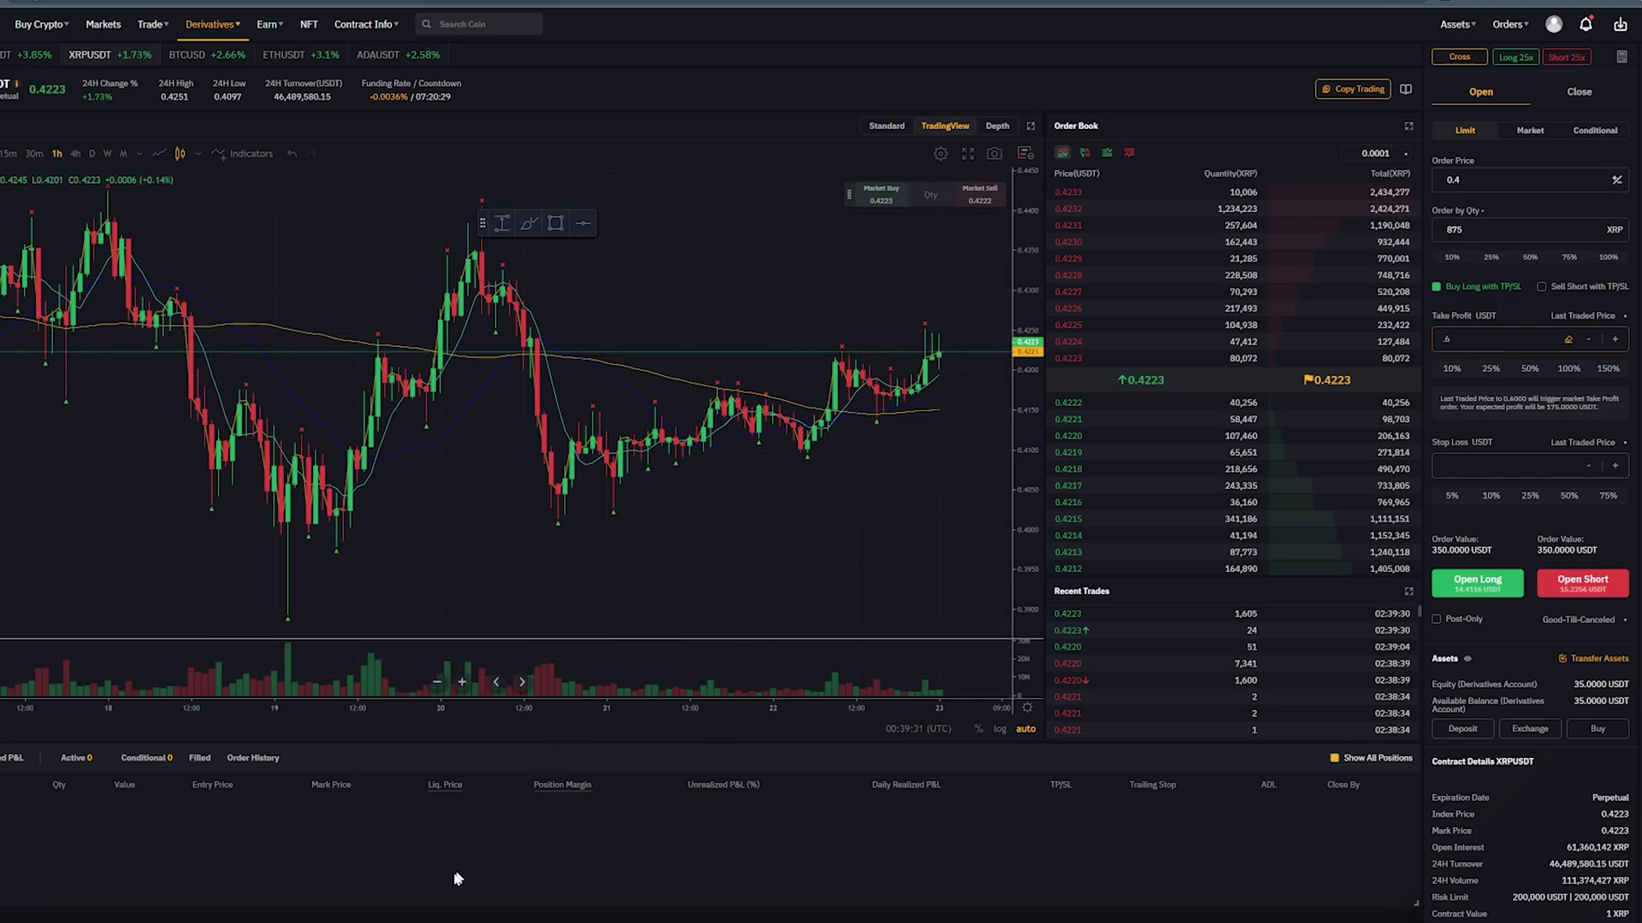
Compare the profit in the desktop calculator's history with the expected profit of the 0.6 take profit in the order form
key(alt+Tab)
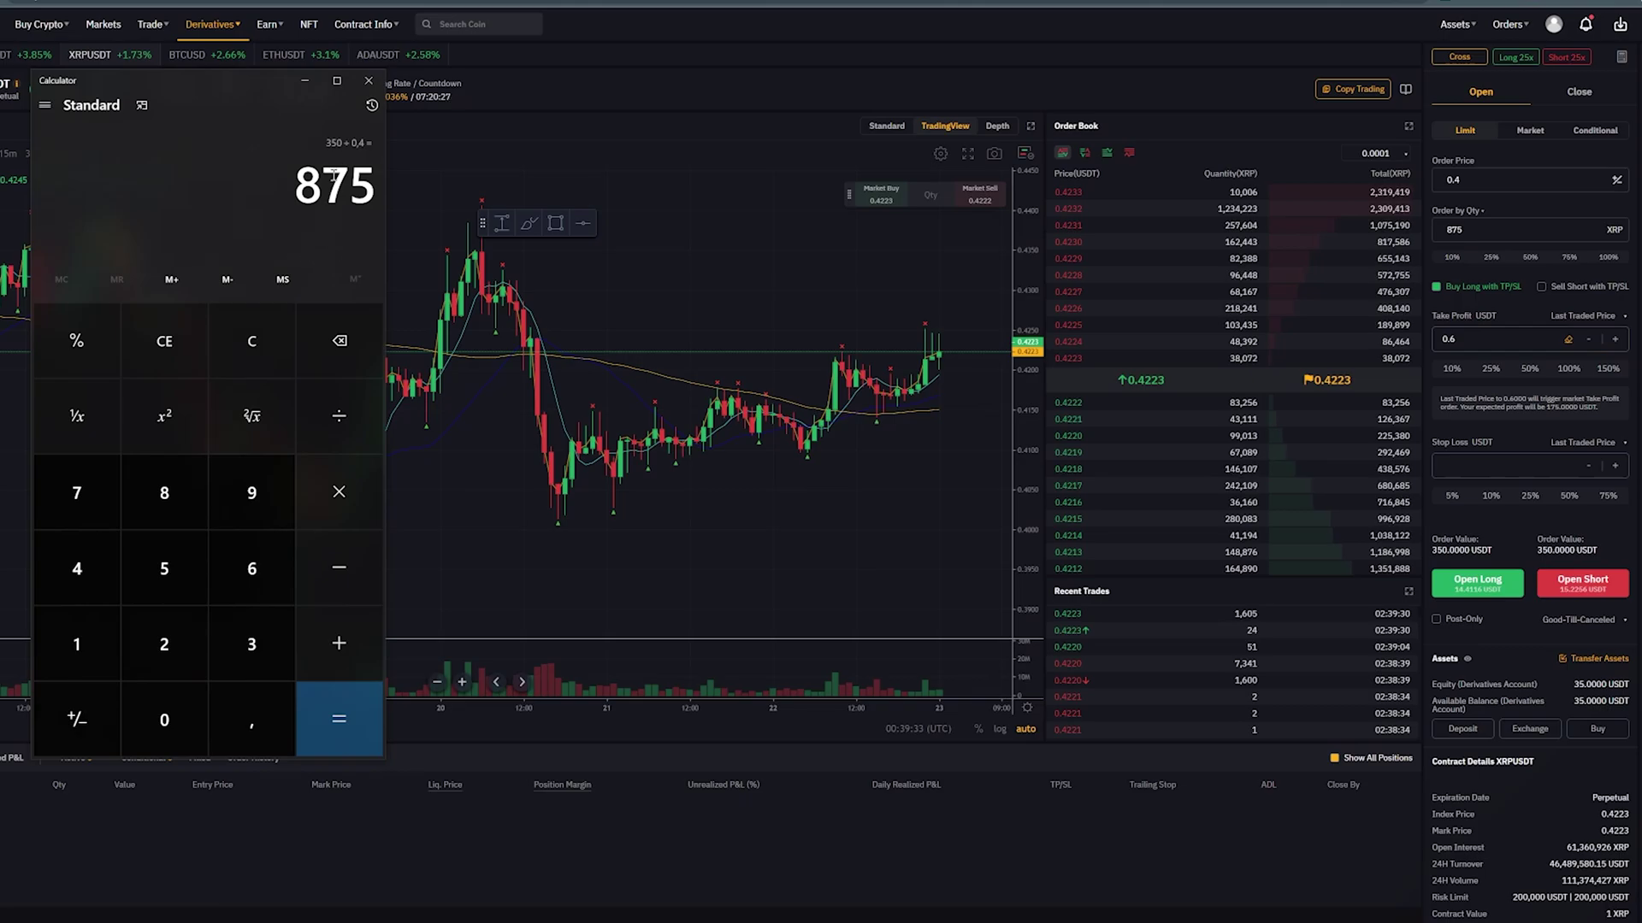
click(372, 106)
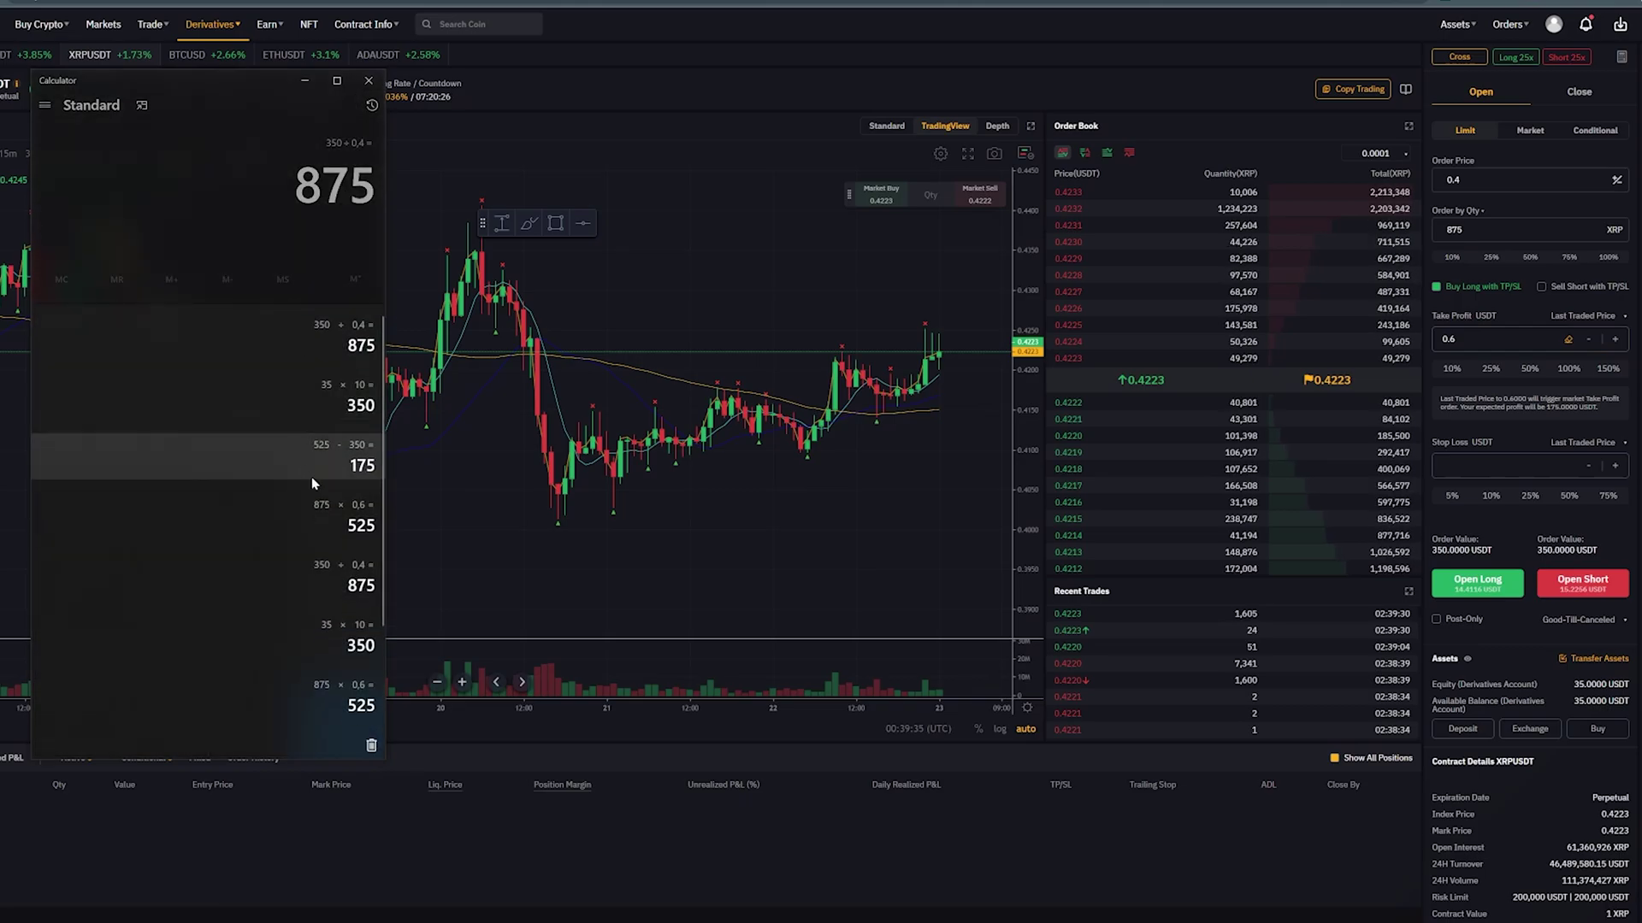
double_click(363, 464)
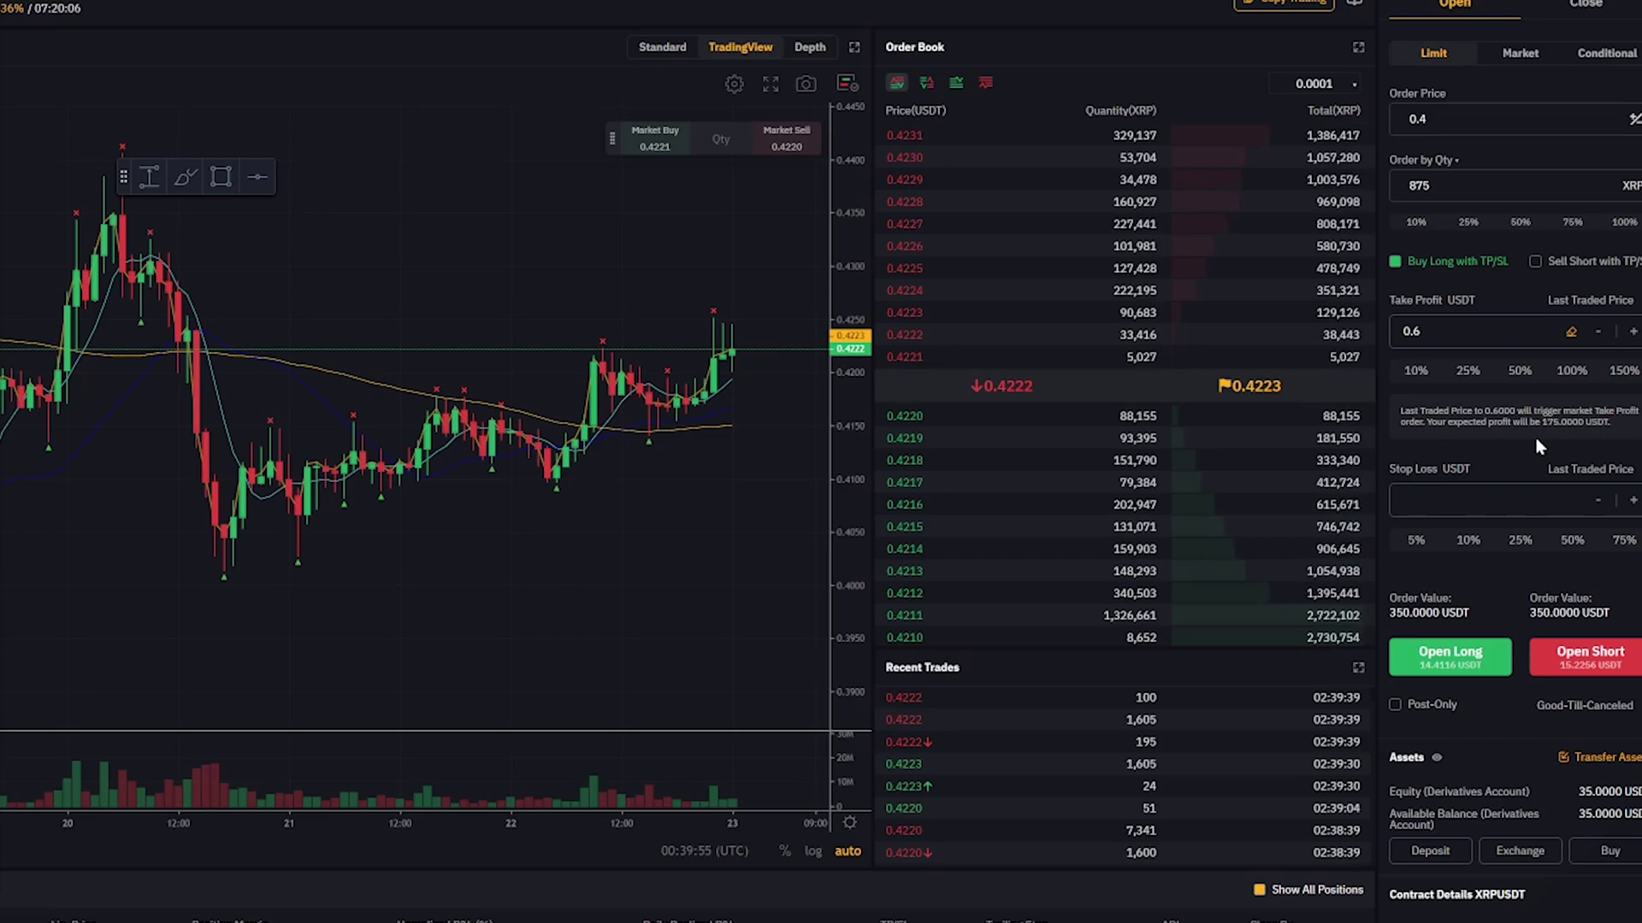
drag(1540, 428, 1563, 425)
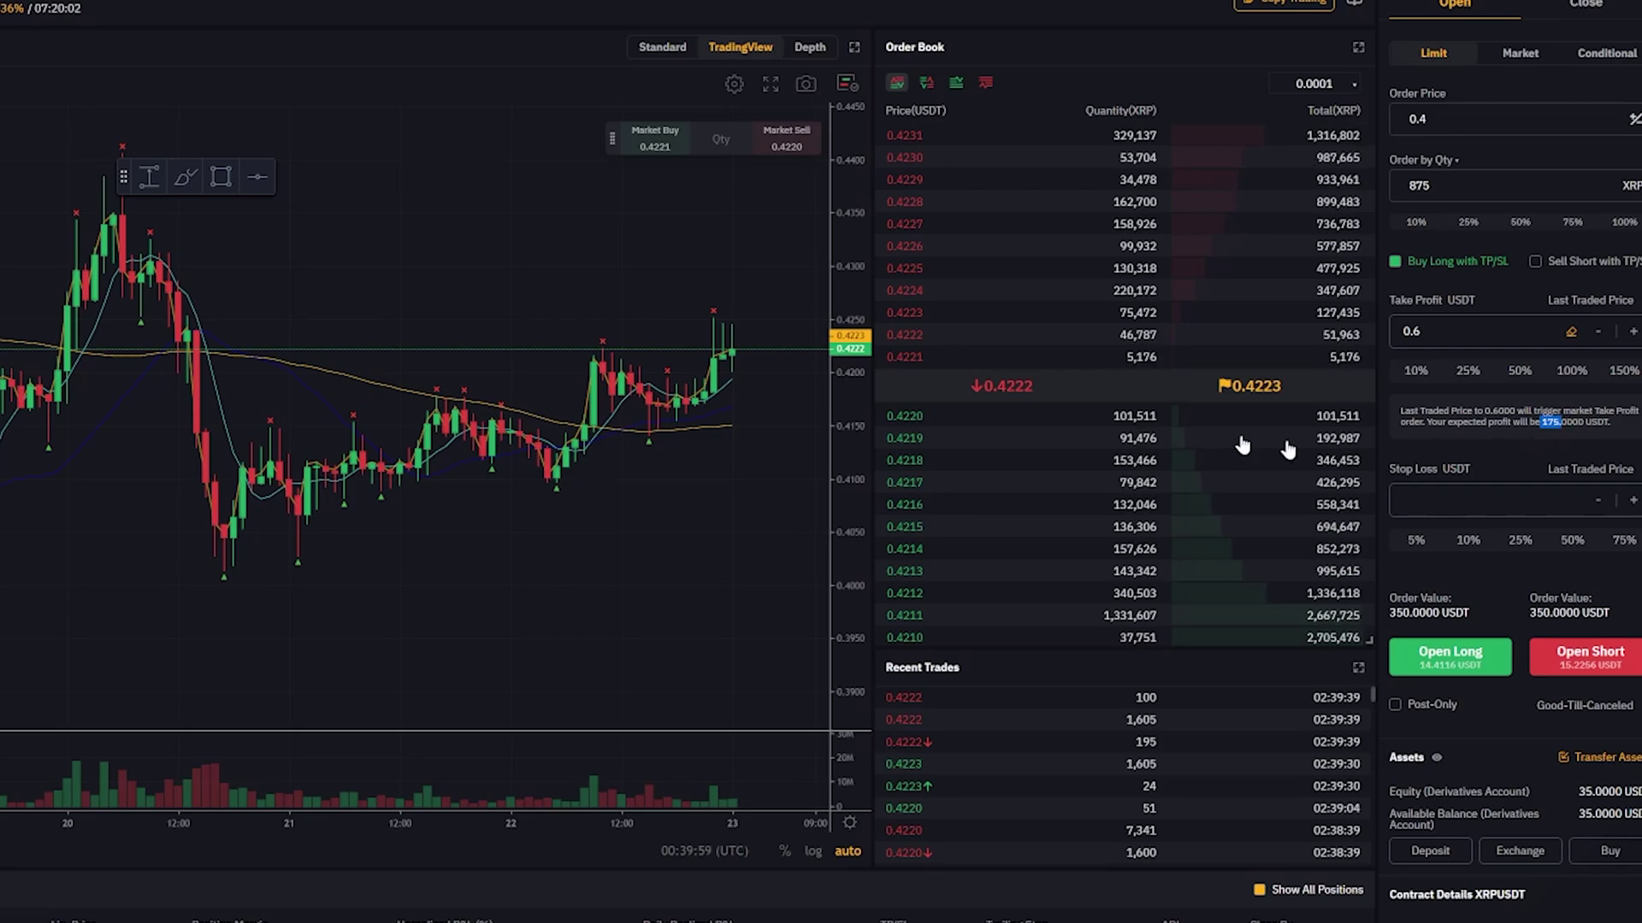
key(alt+Tab)
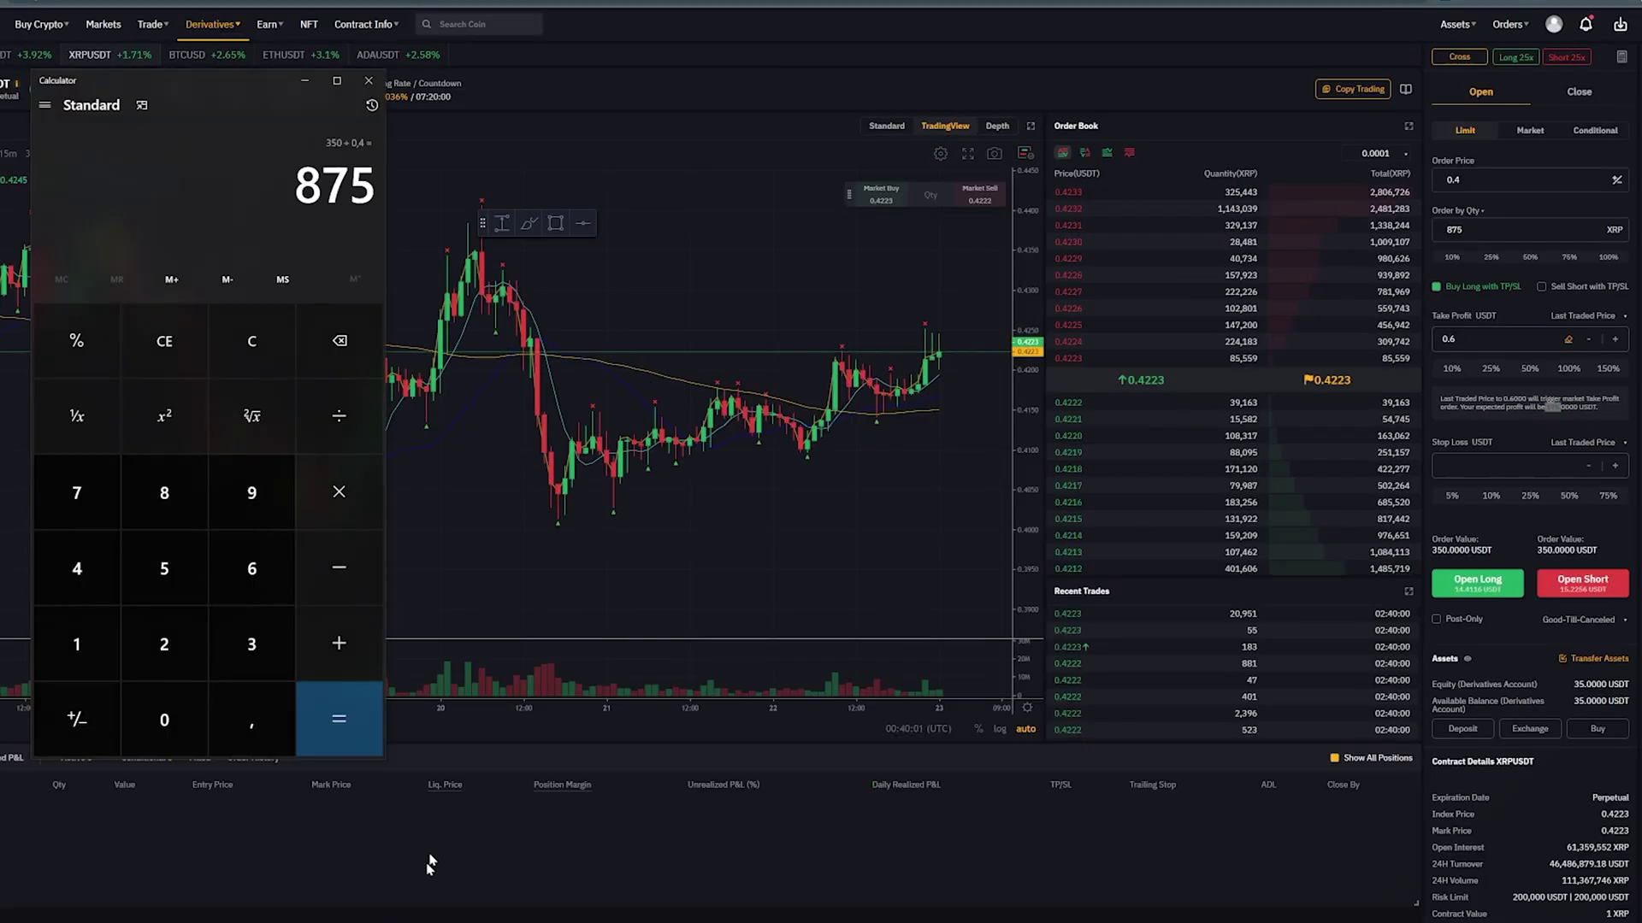
click(1610, 419)
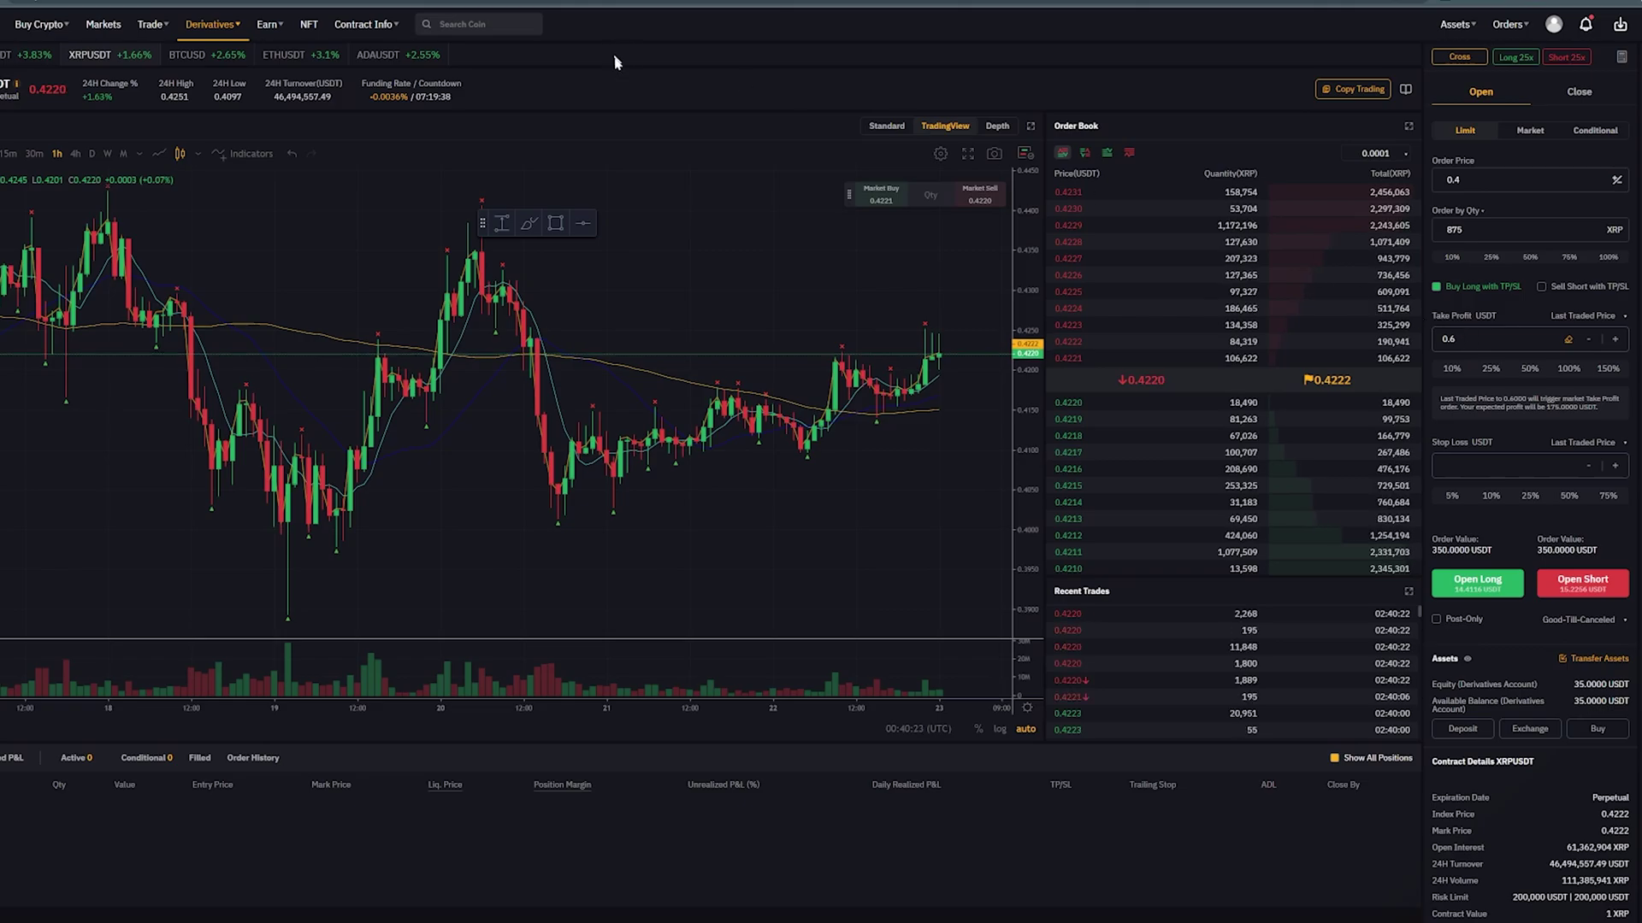
Try a stop loss of 0.35 and of 0.39 on the long order, and highlight the expected loss
mouse_move(433, 83)
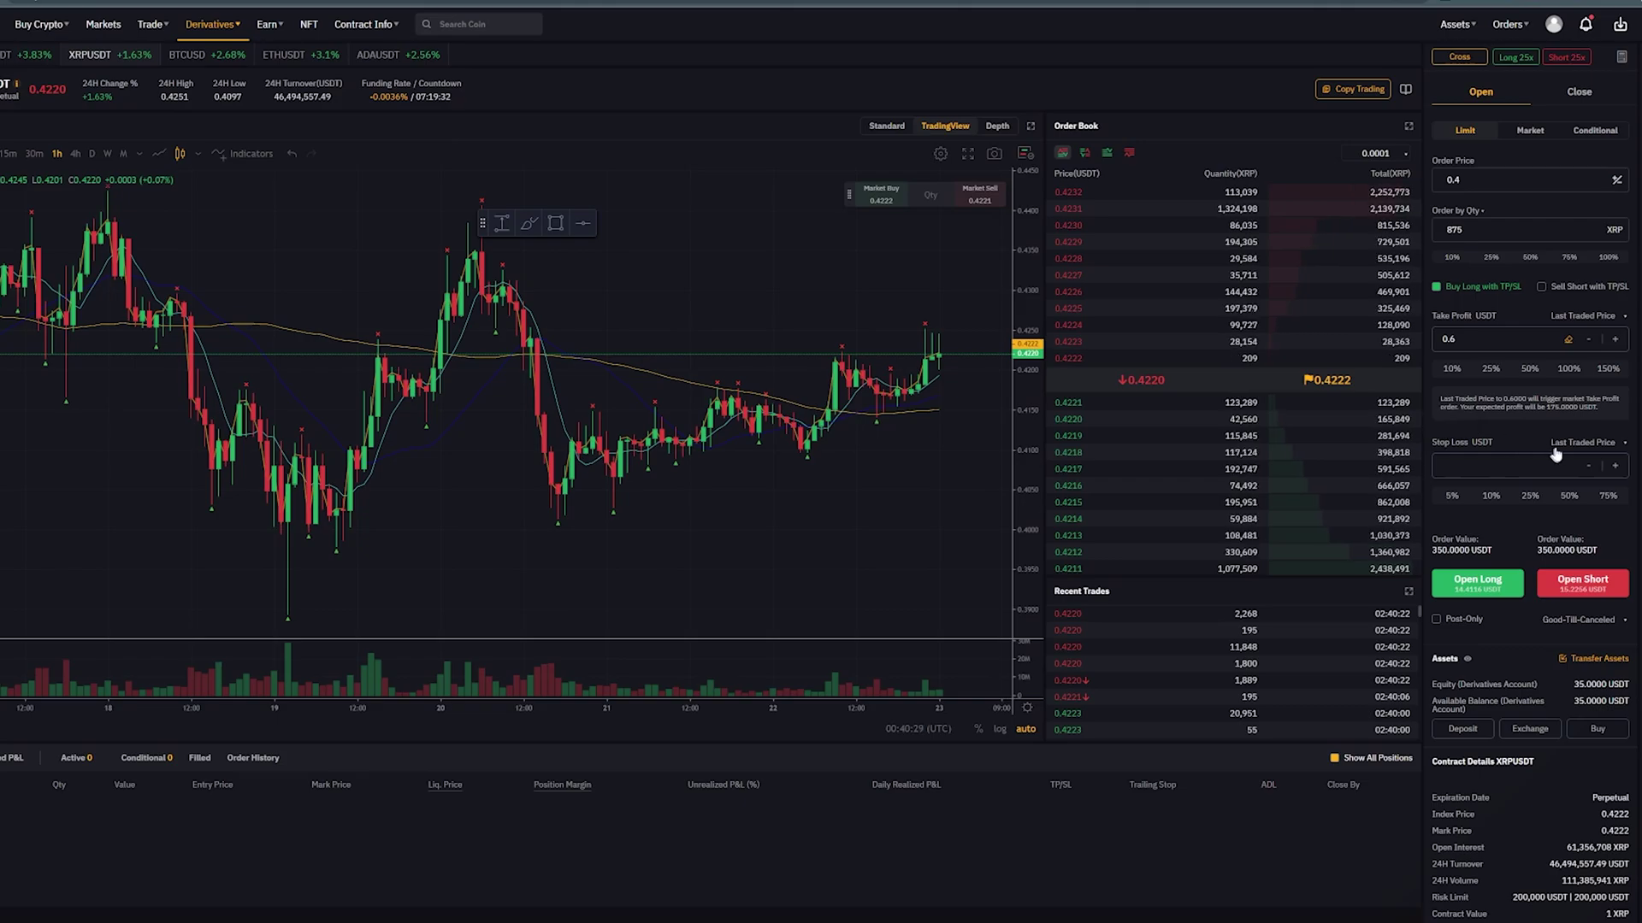
click(1462, 467)
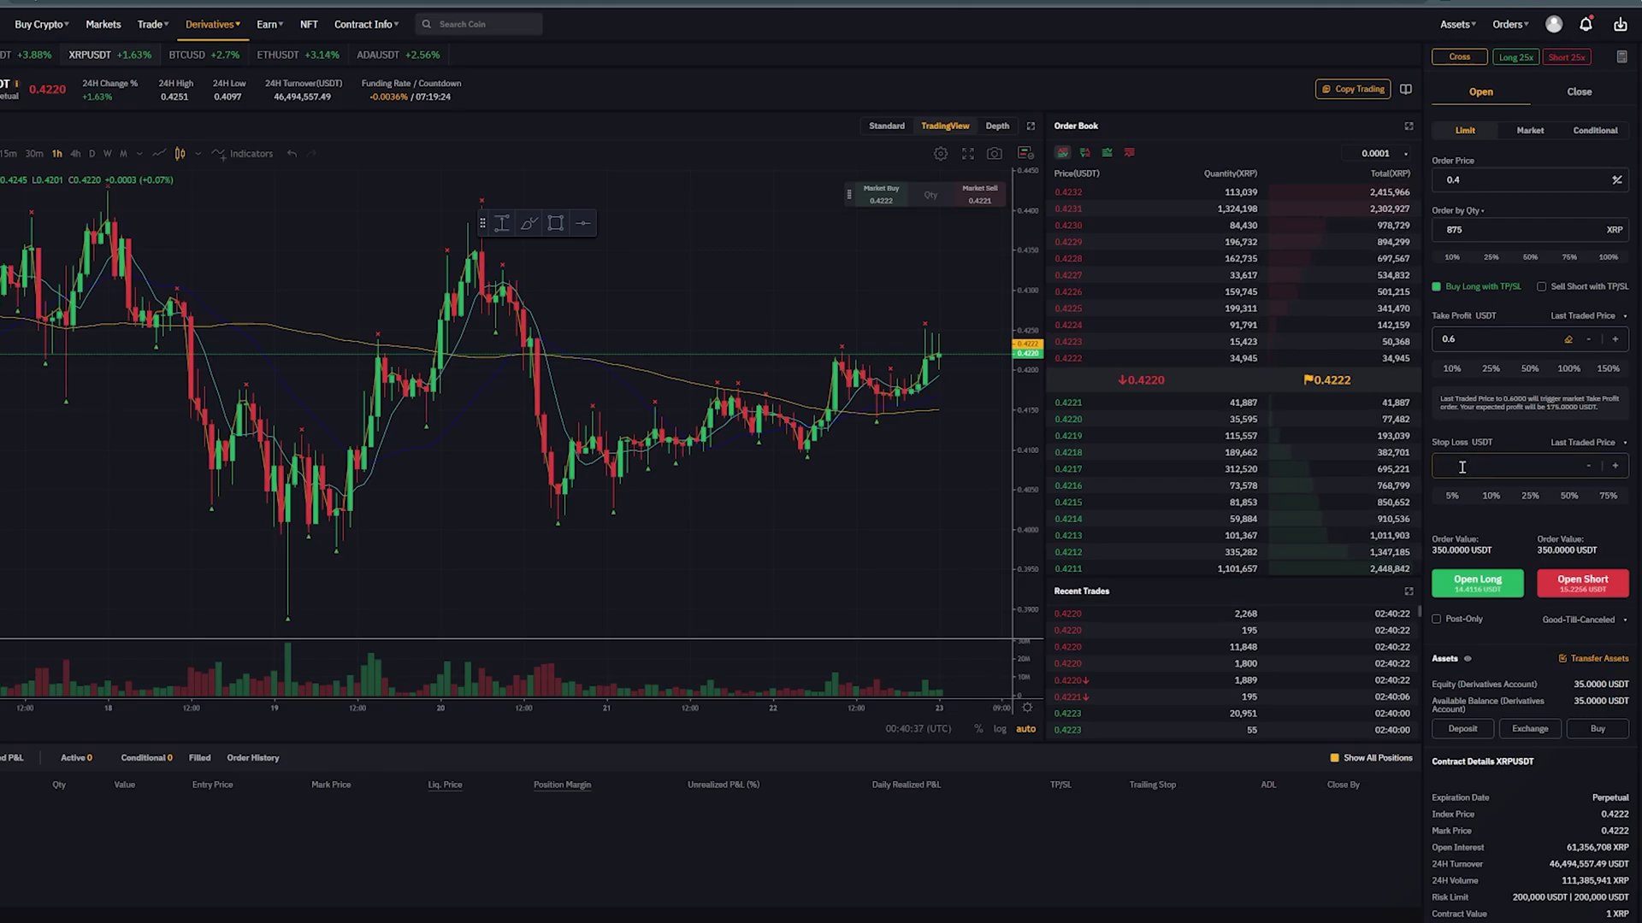
text(.35)
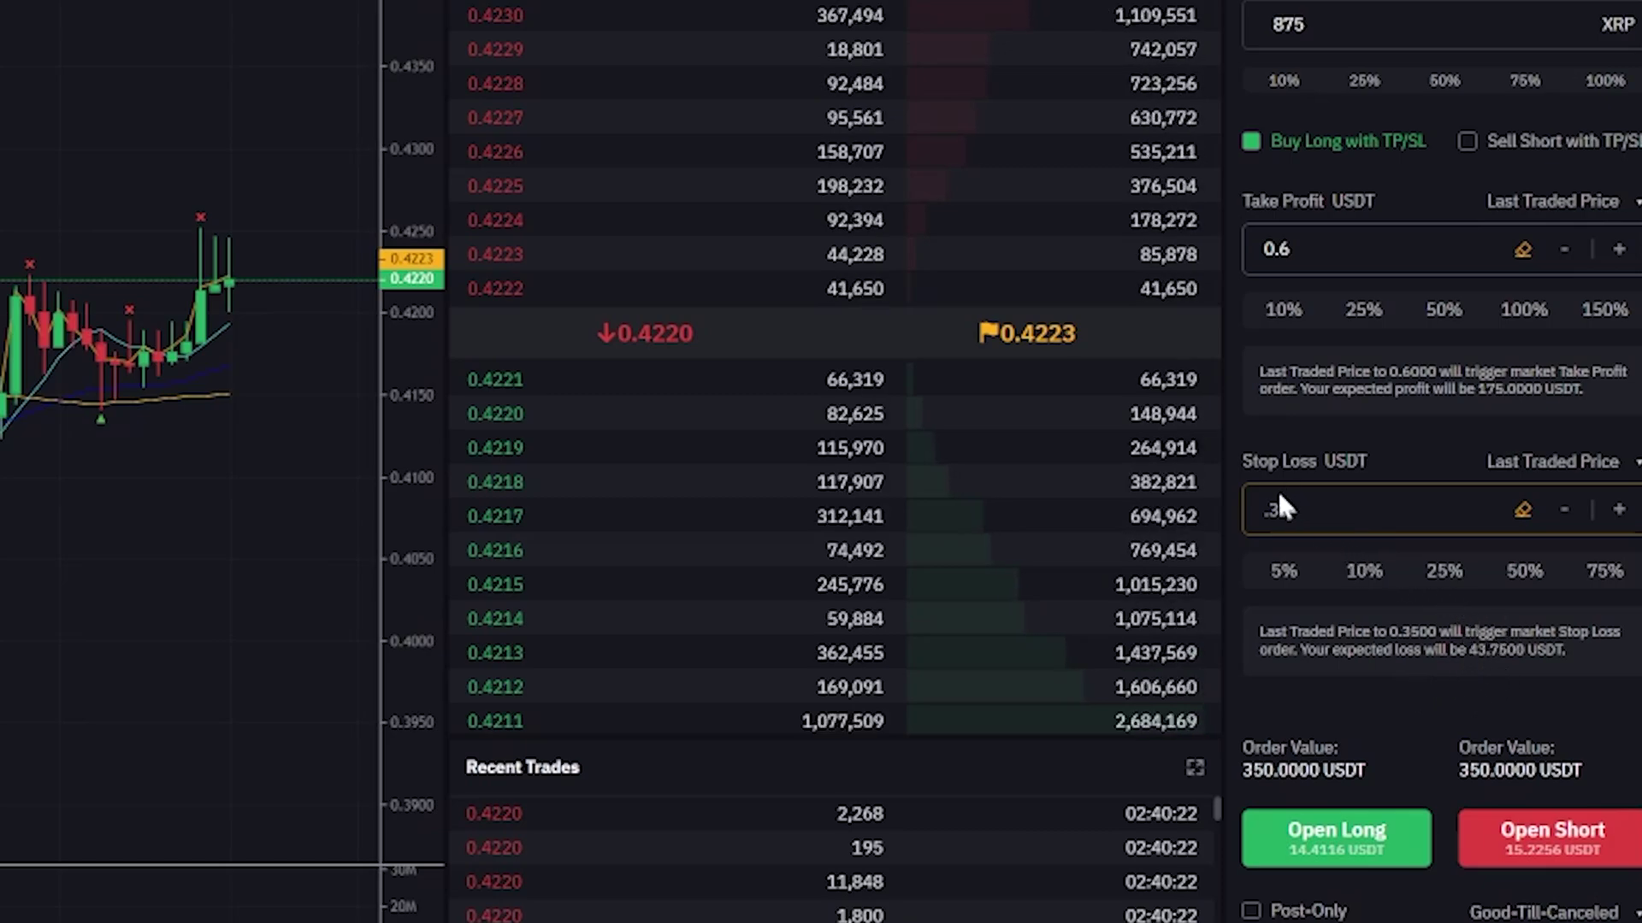
key(BackSpace)
text(9)
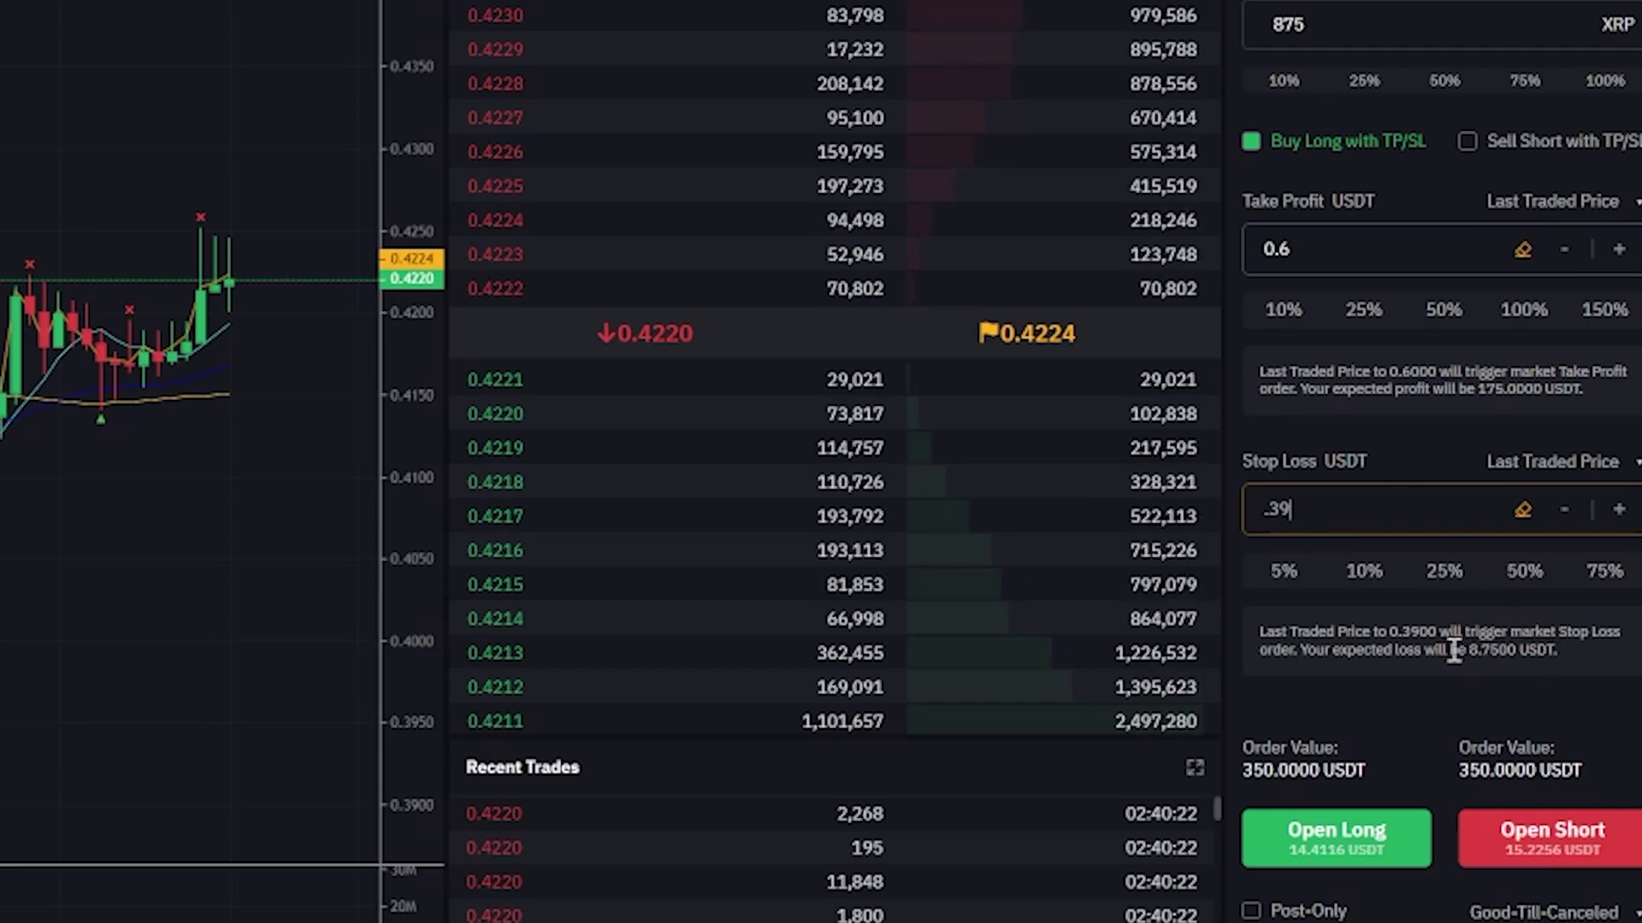
drag(1467, 651, 1490, 654)
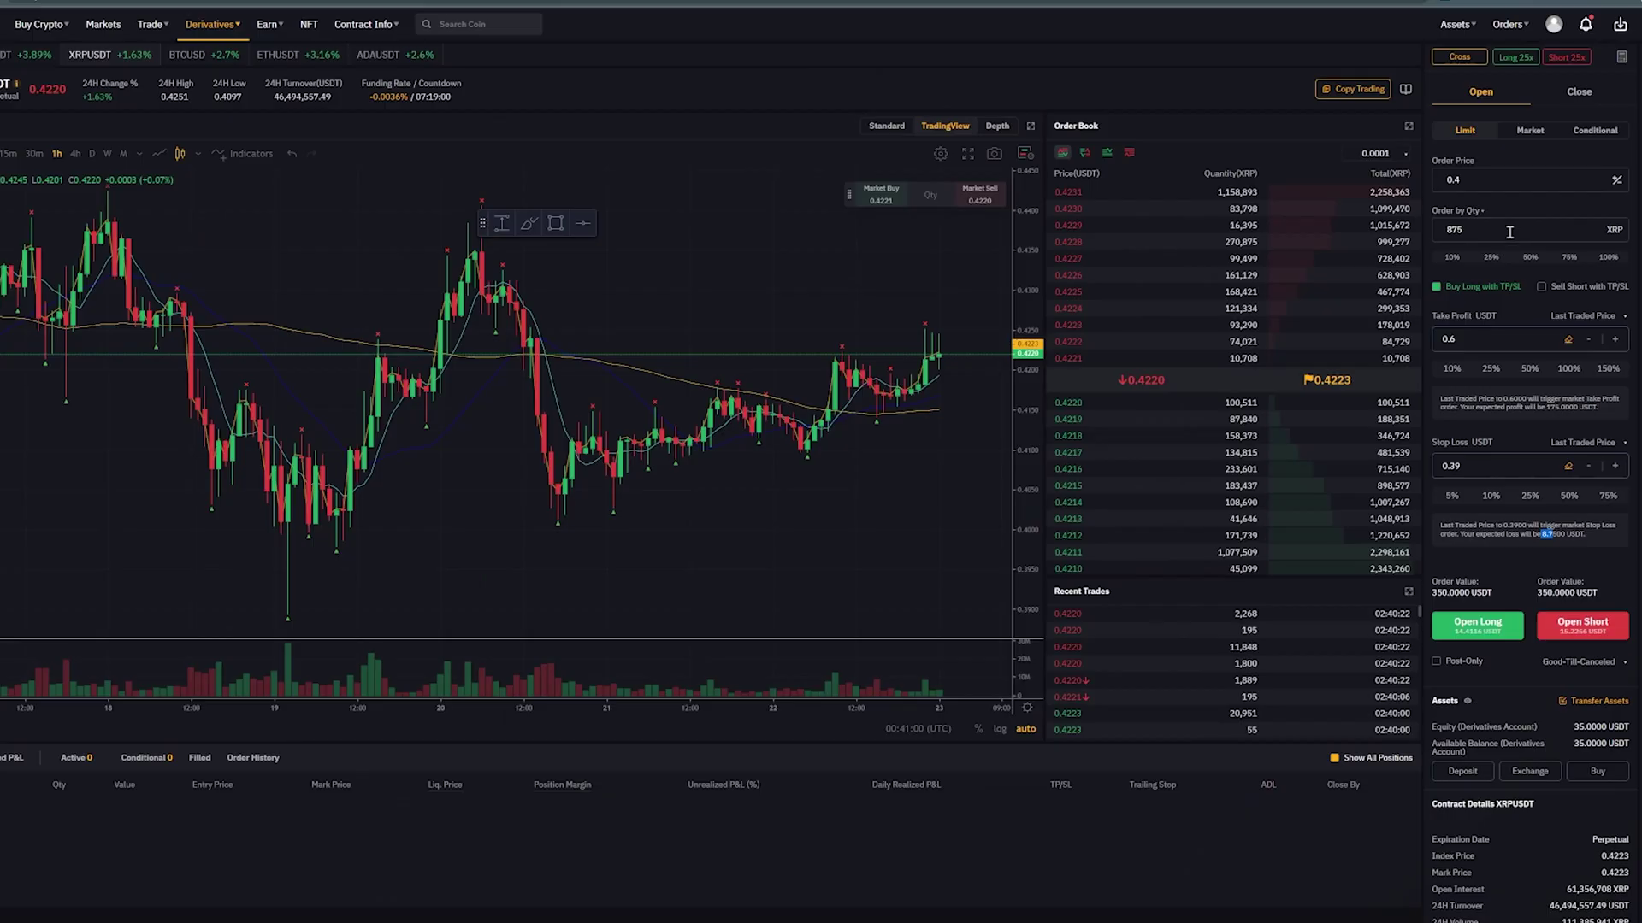
View the limit form for closing positions, and set both the long and short leverage to 10x in cross margin mode
click(1579, 91)
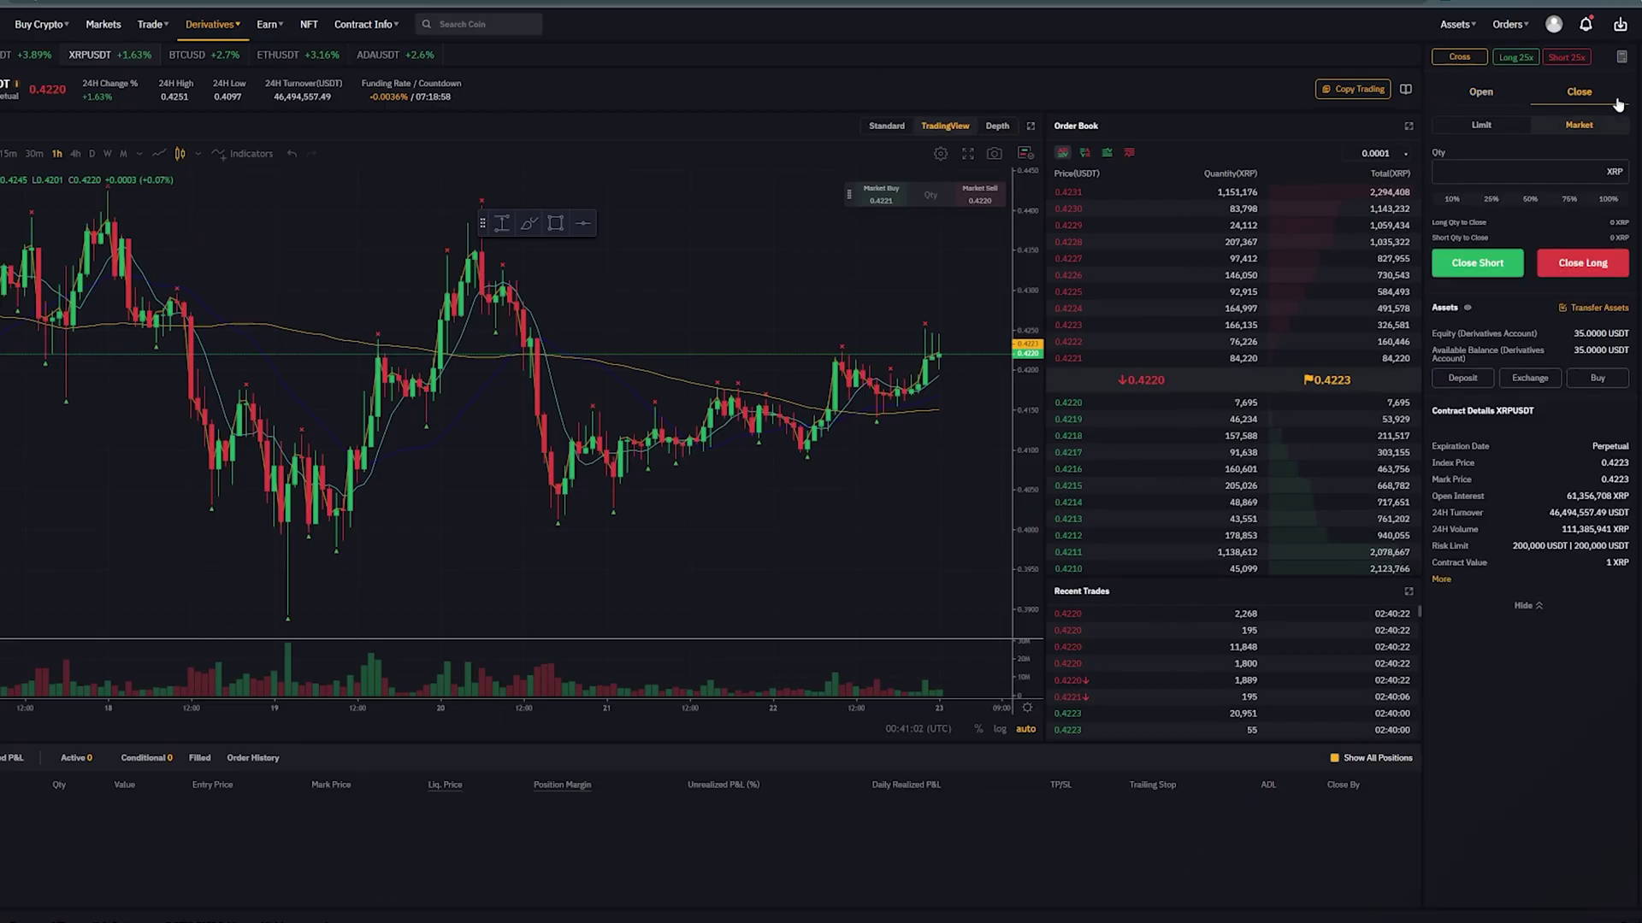
click(1480, 125)
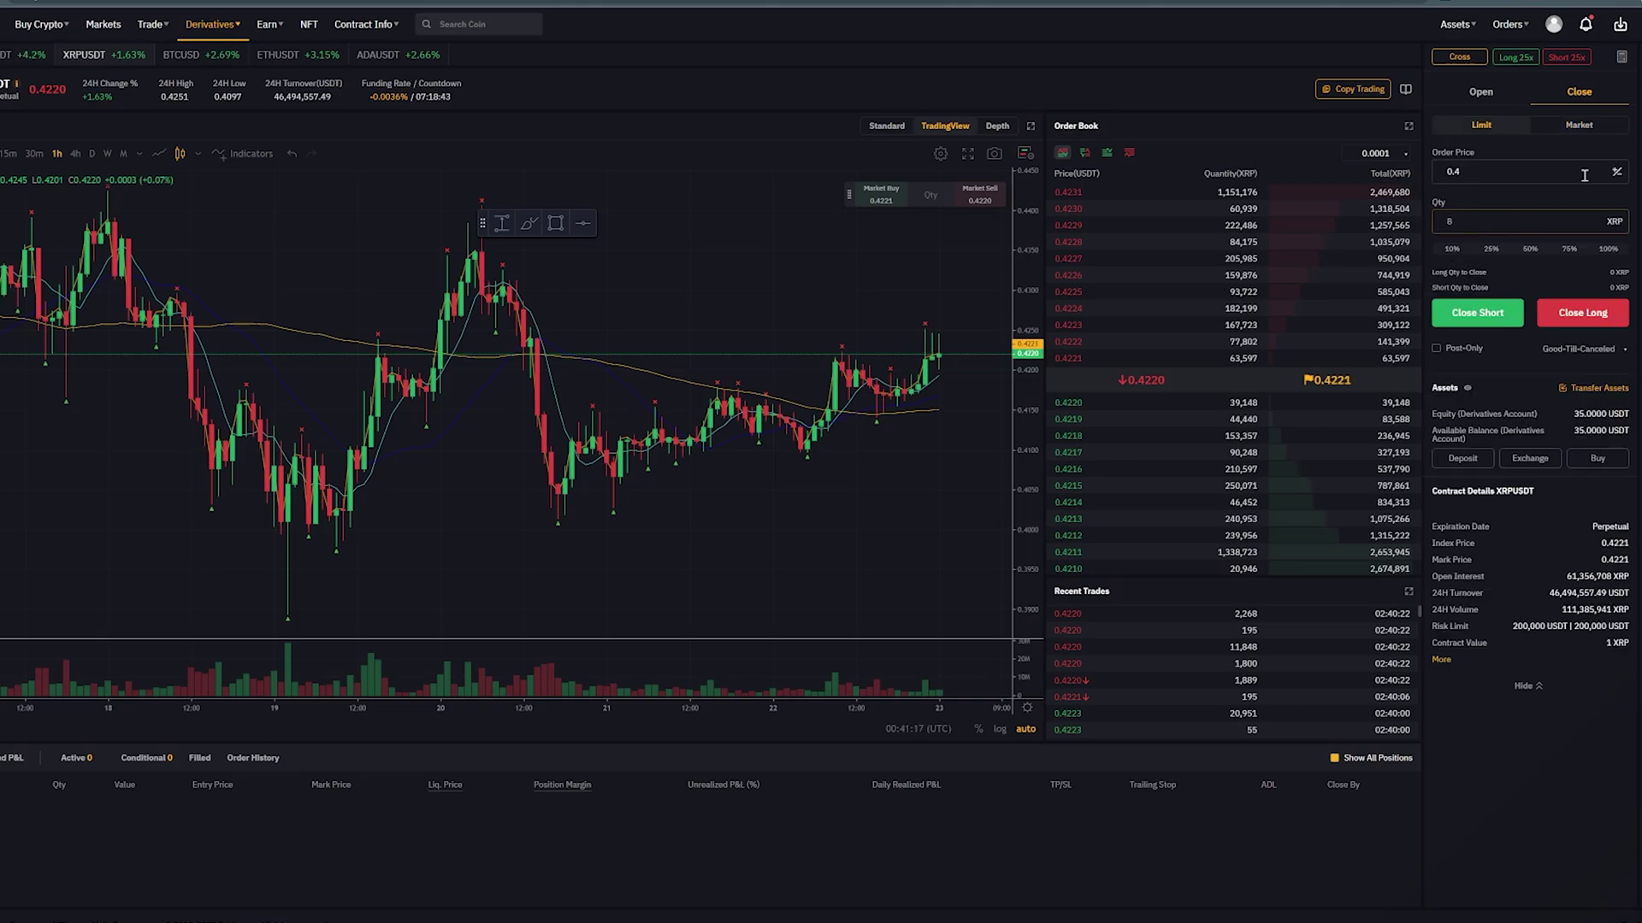
click(1519, 60)
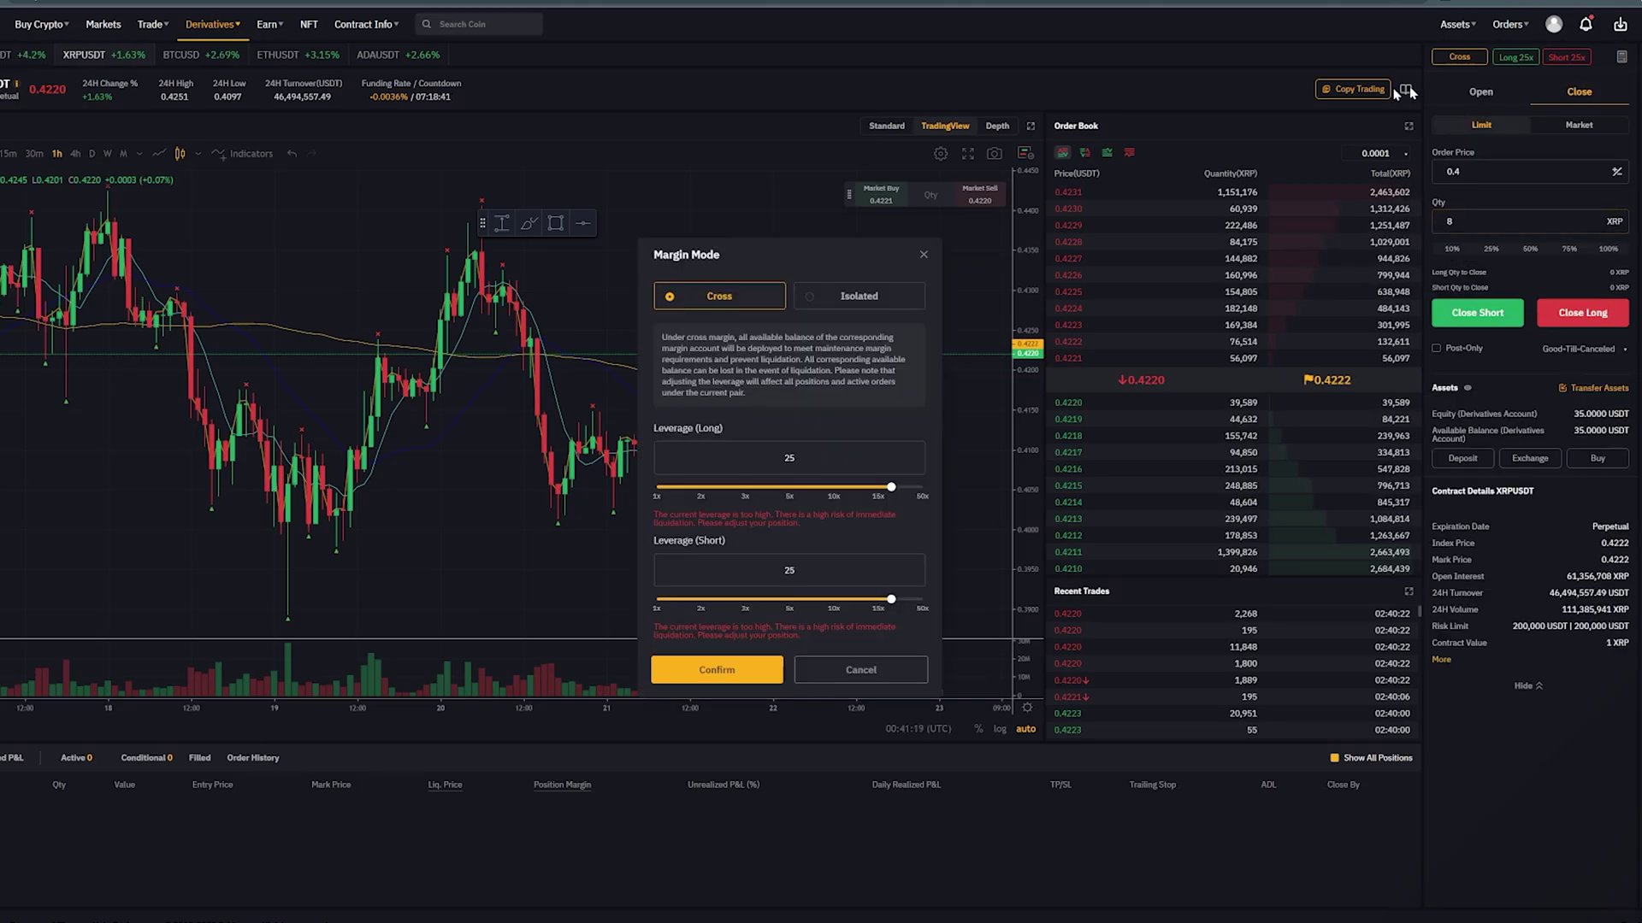
double_click(789, 459)
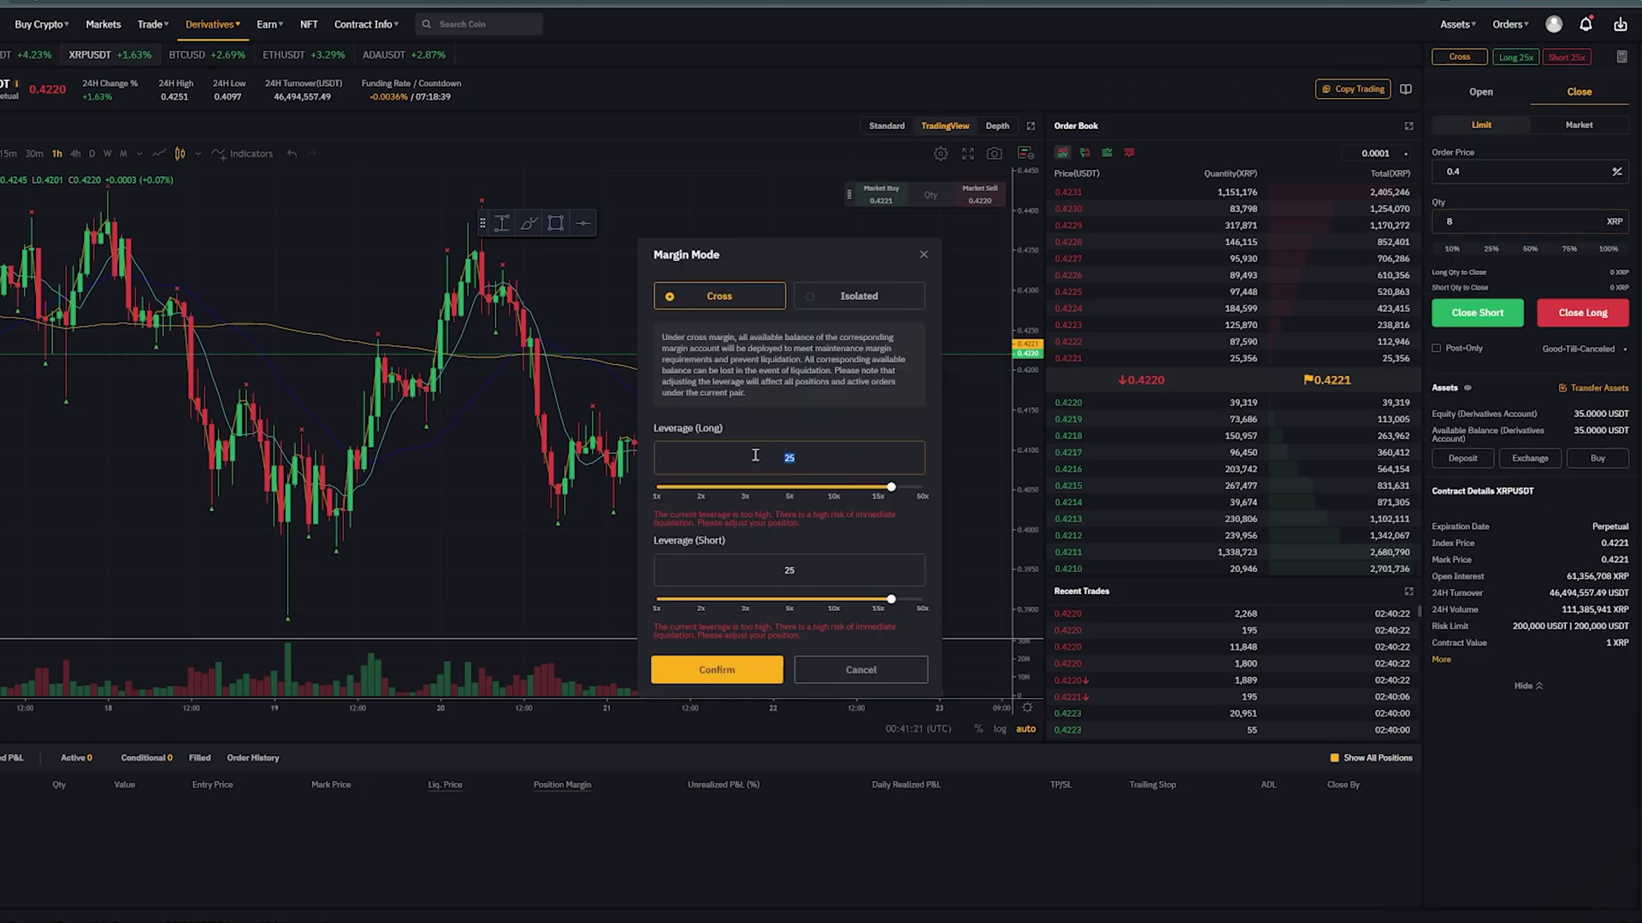
text(10)
double_click(773, 568)
text(10)
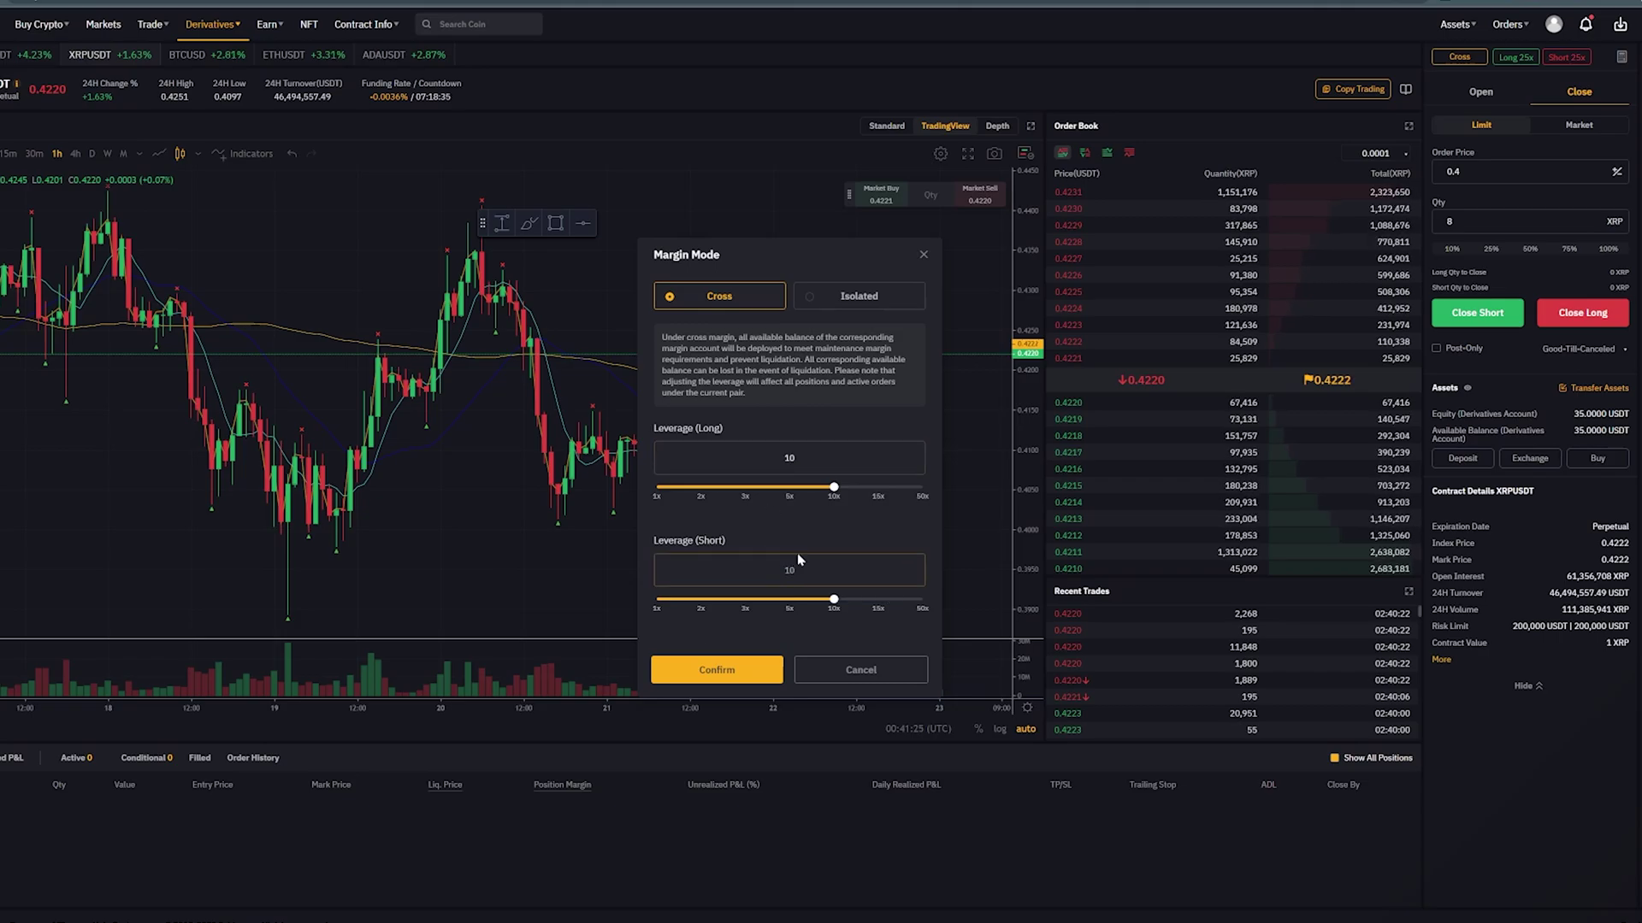
click(737, 671)
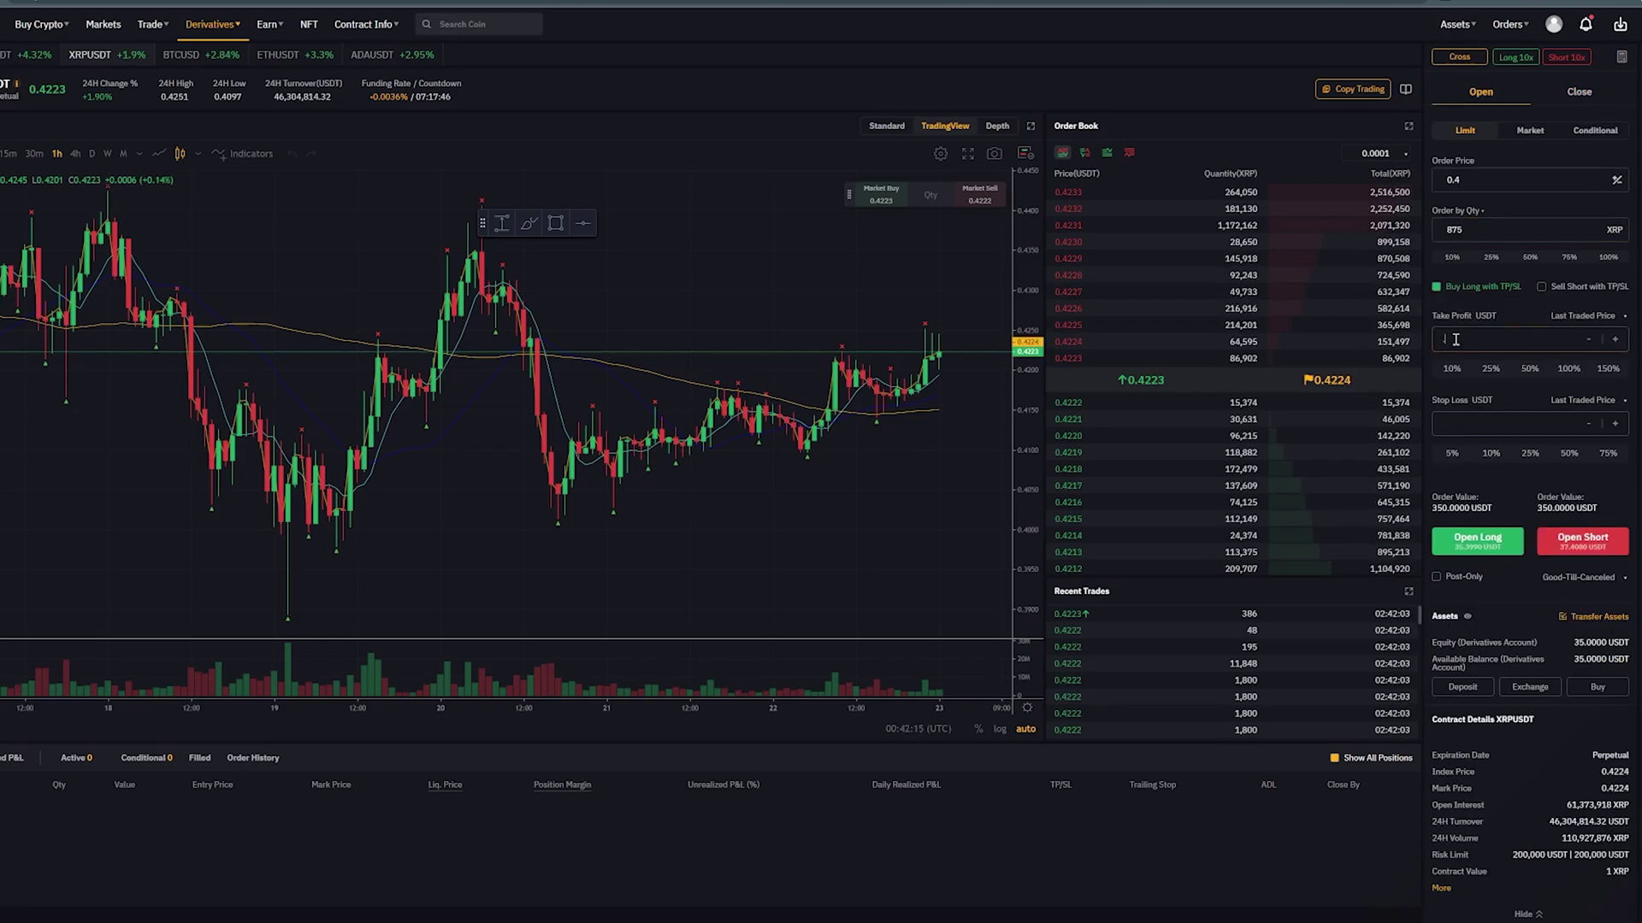
Set the take profit to 0.6, use 100% of the balance as quantity and submit the long limit order at 0.4
click(1455, 339)
text(.6)
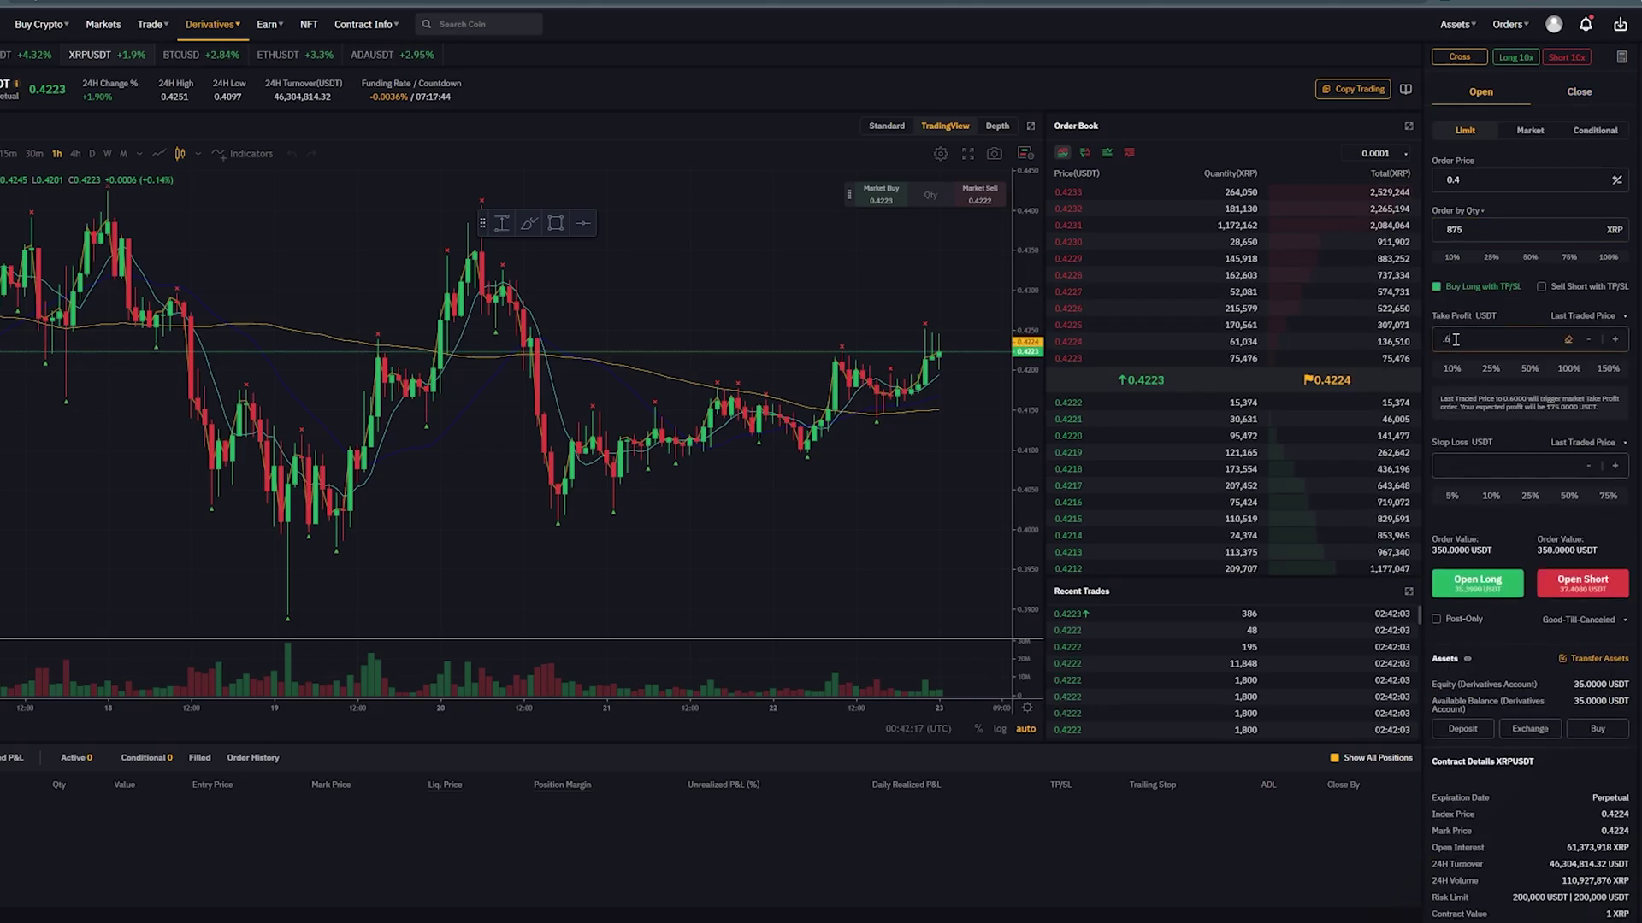
click(1467, 589)
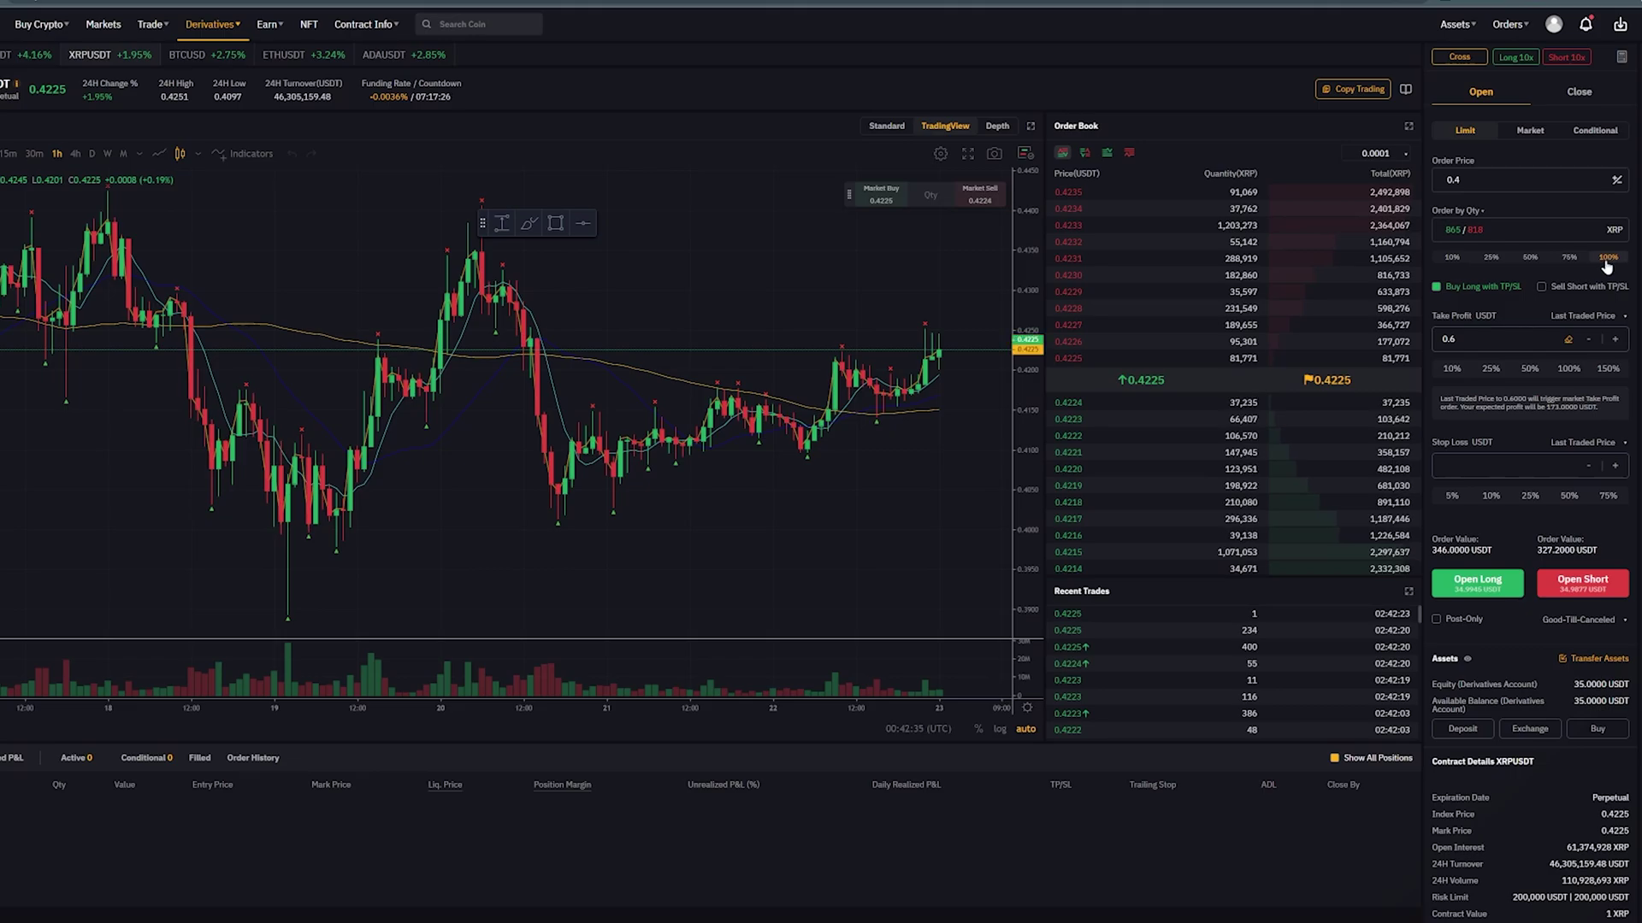
click(1456, 590)
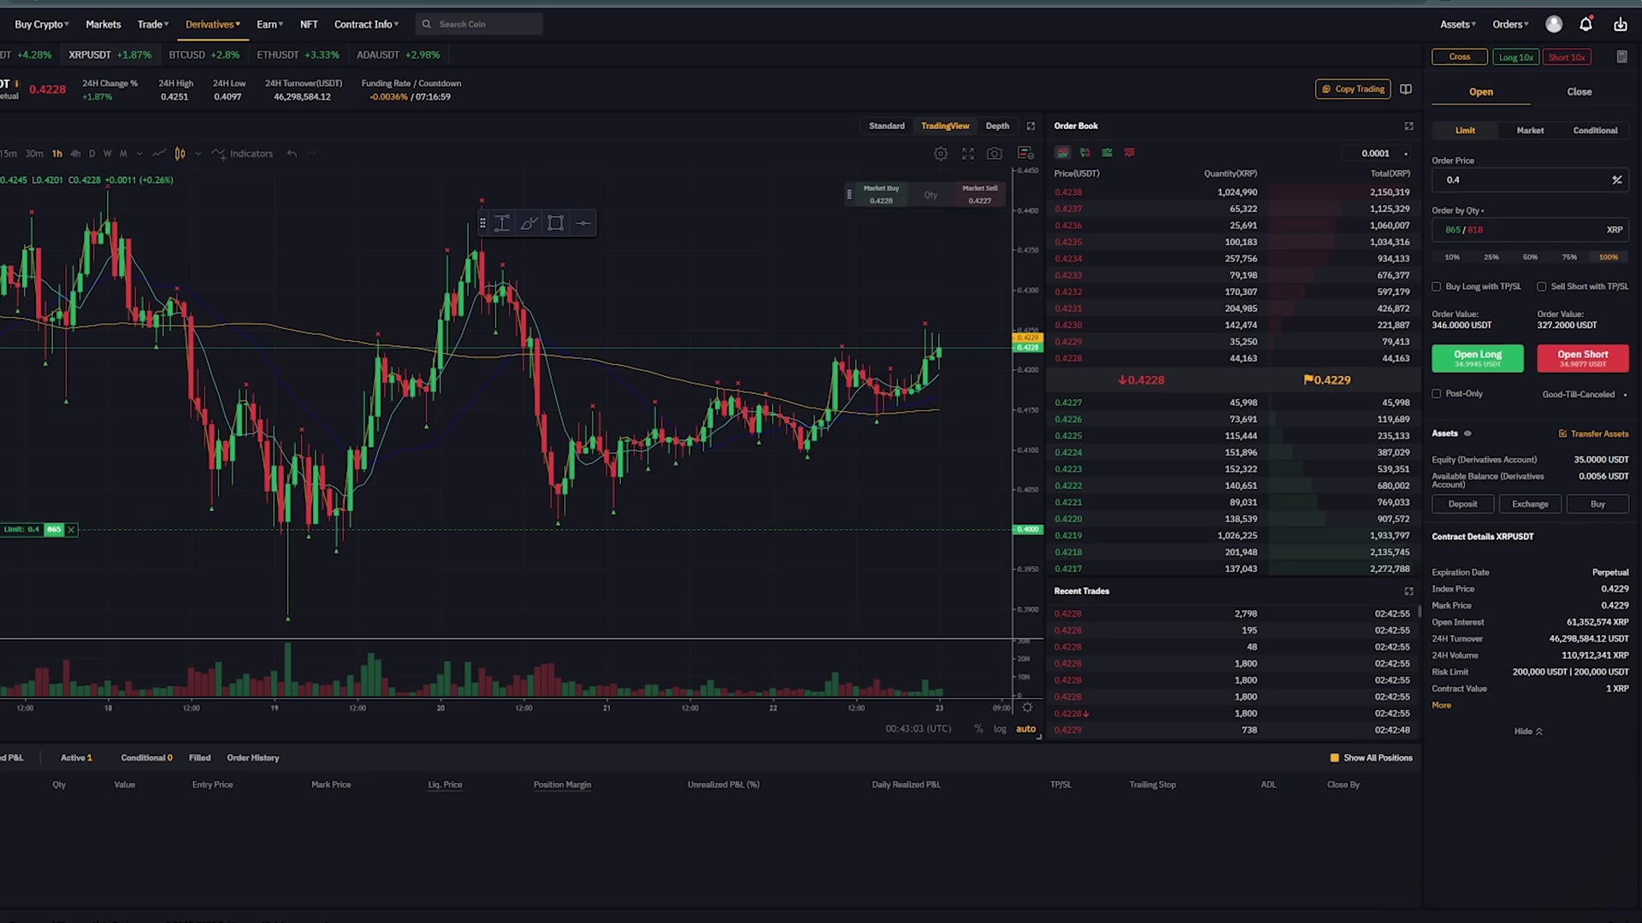
Sketch the price falling from the latest candle to a circle around the 0.4 limit line, and undo the drawing
click(948, 350)
mouse_move(947, 351)
mouse_down()
mouse_move(949, 517)
mouse_move(983, 513)
mouse_move(947, 548)
mouse_move(990, 514)
mouse_up()
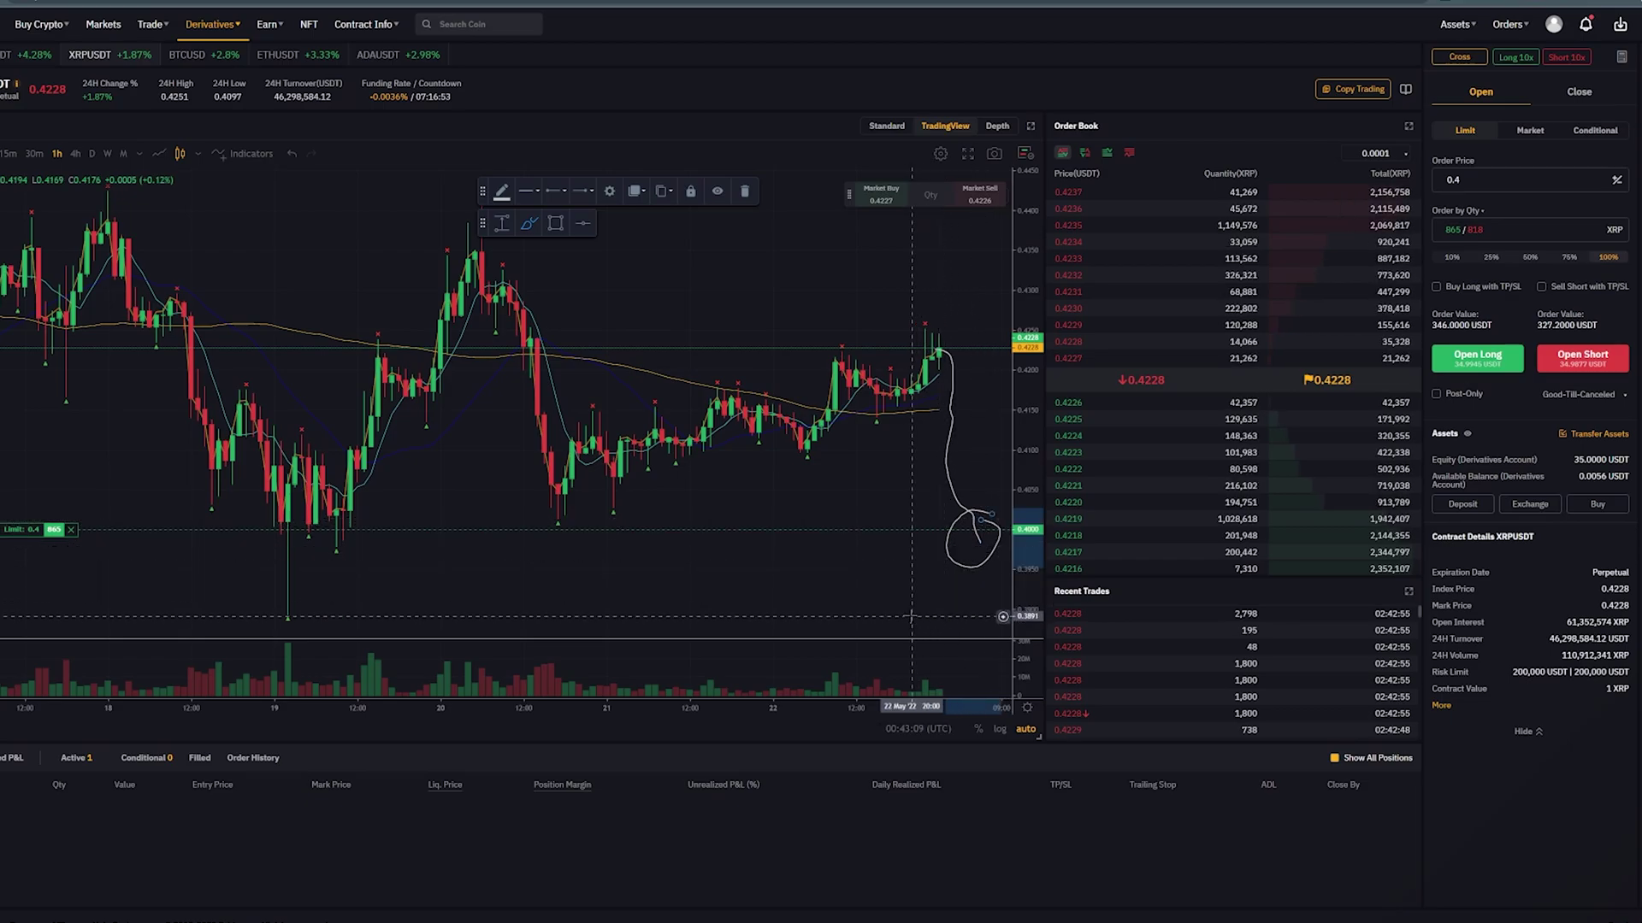
key(ctrl+z)
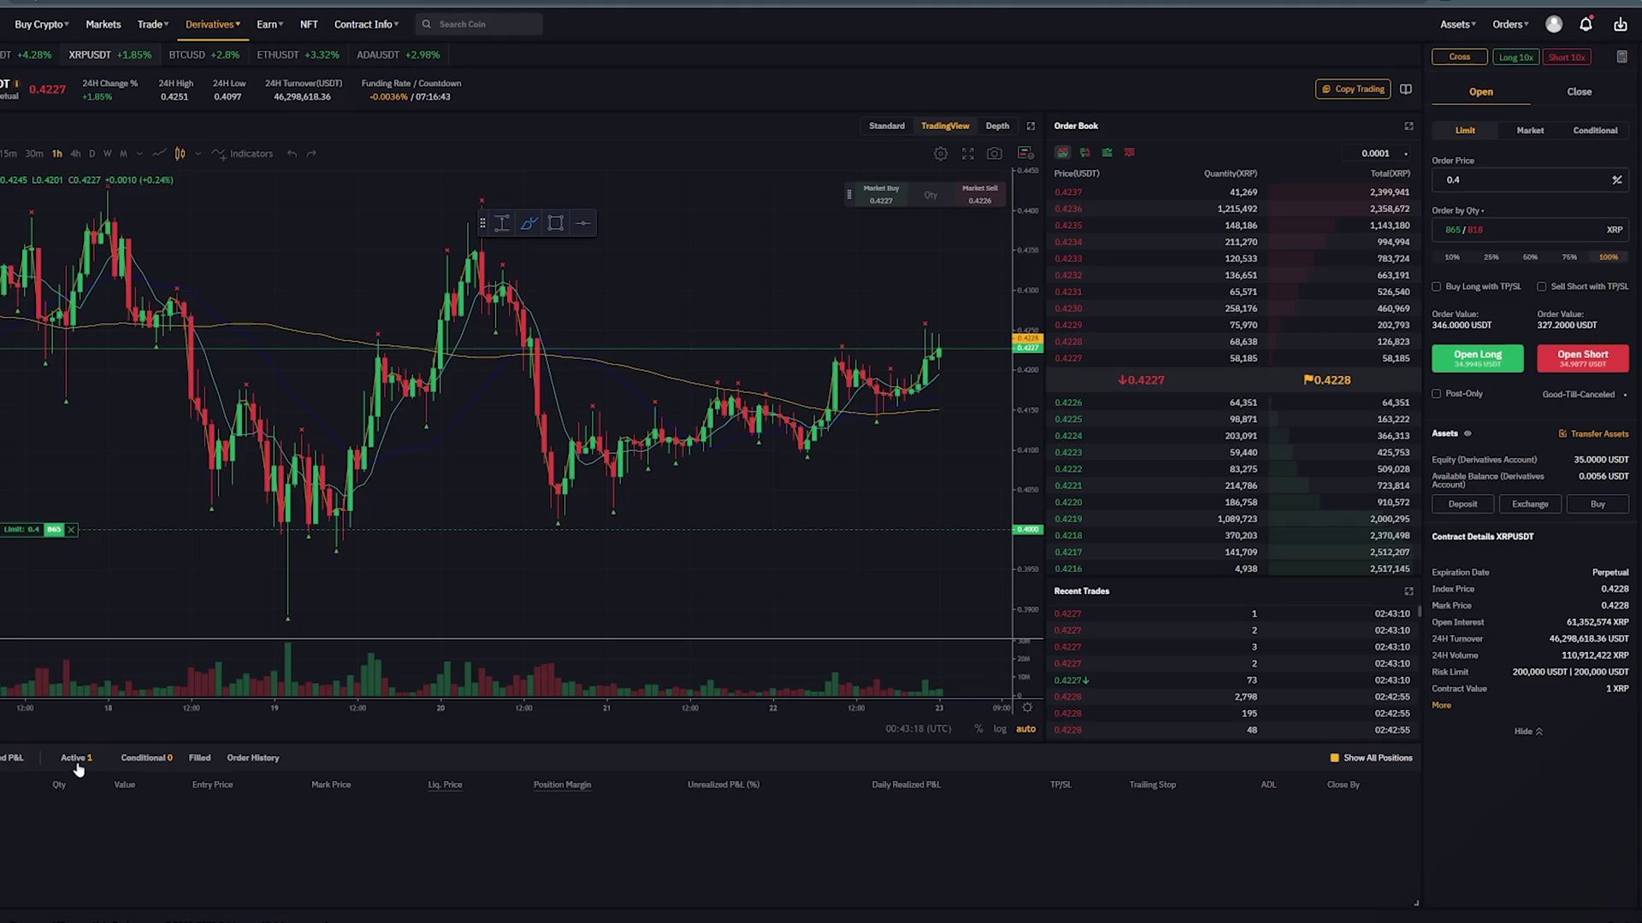
Change the active order's take profit to 1 and confirm it, then preview the 50% take profit preset without saving it
click(76, 759)
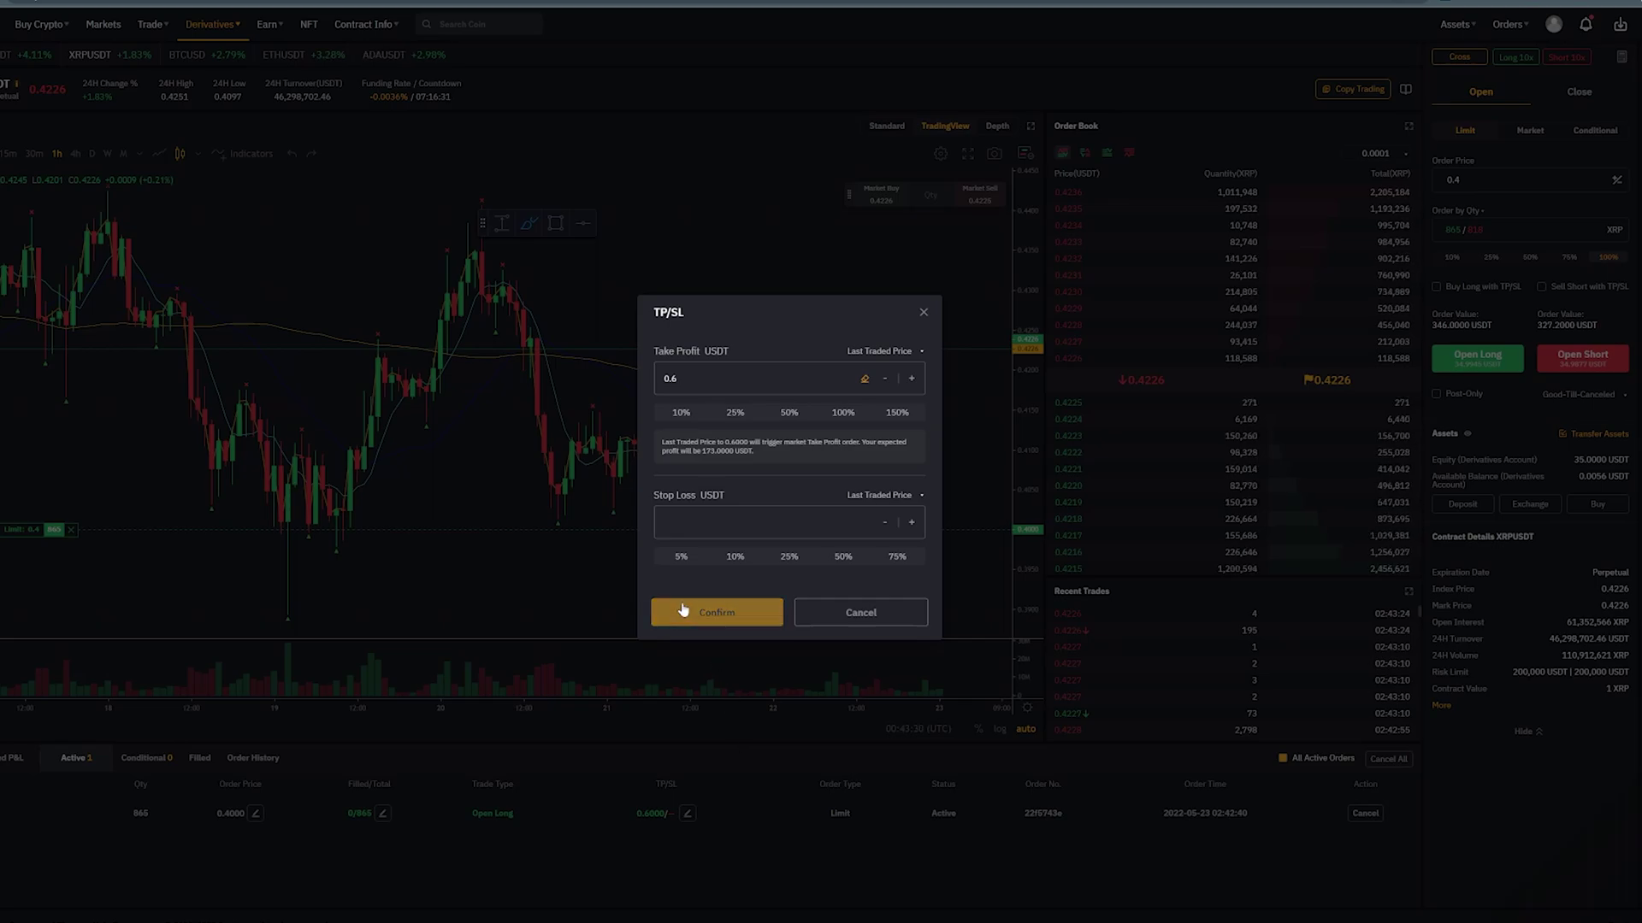
drag(698, 375, 640, 390)
text(12)
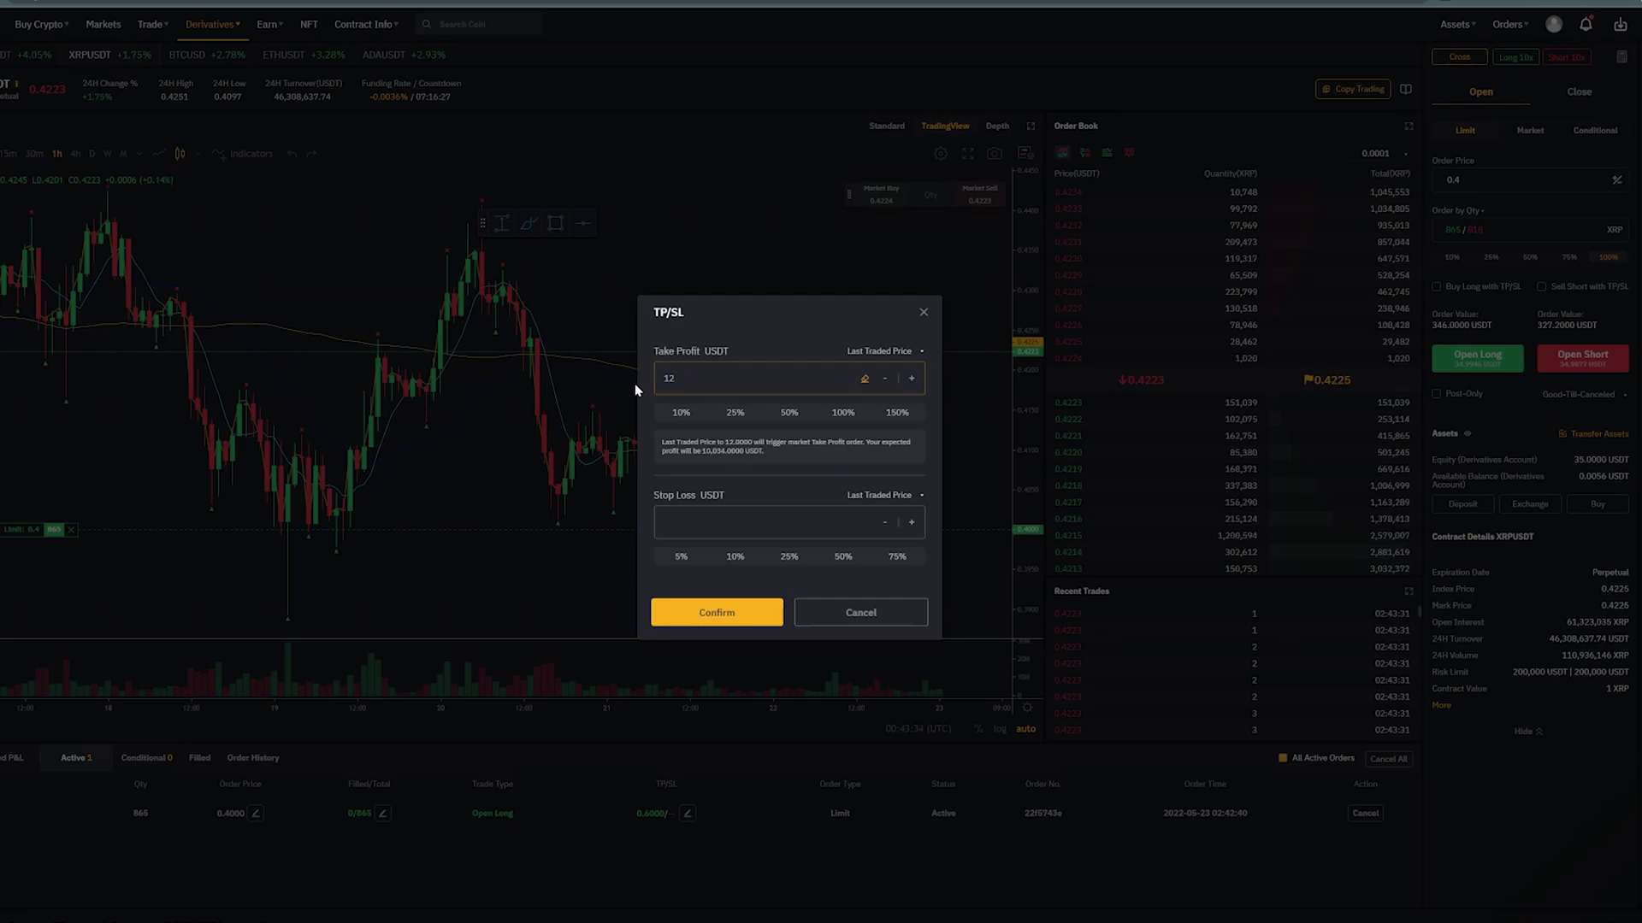
key(BackSpace)
key(BackSpace)
text(1)
drag(732, 446, 713, 455)
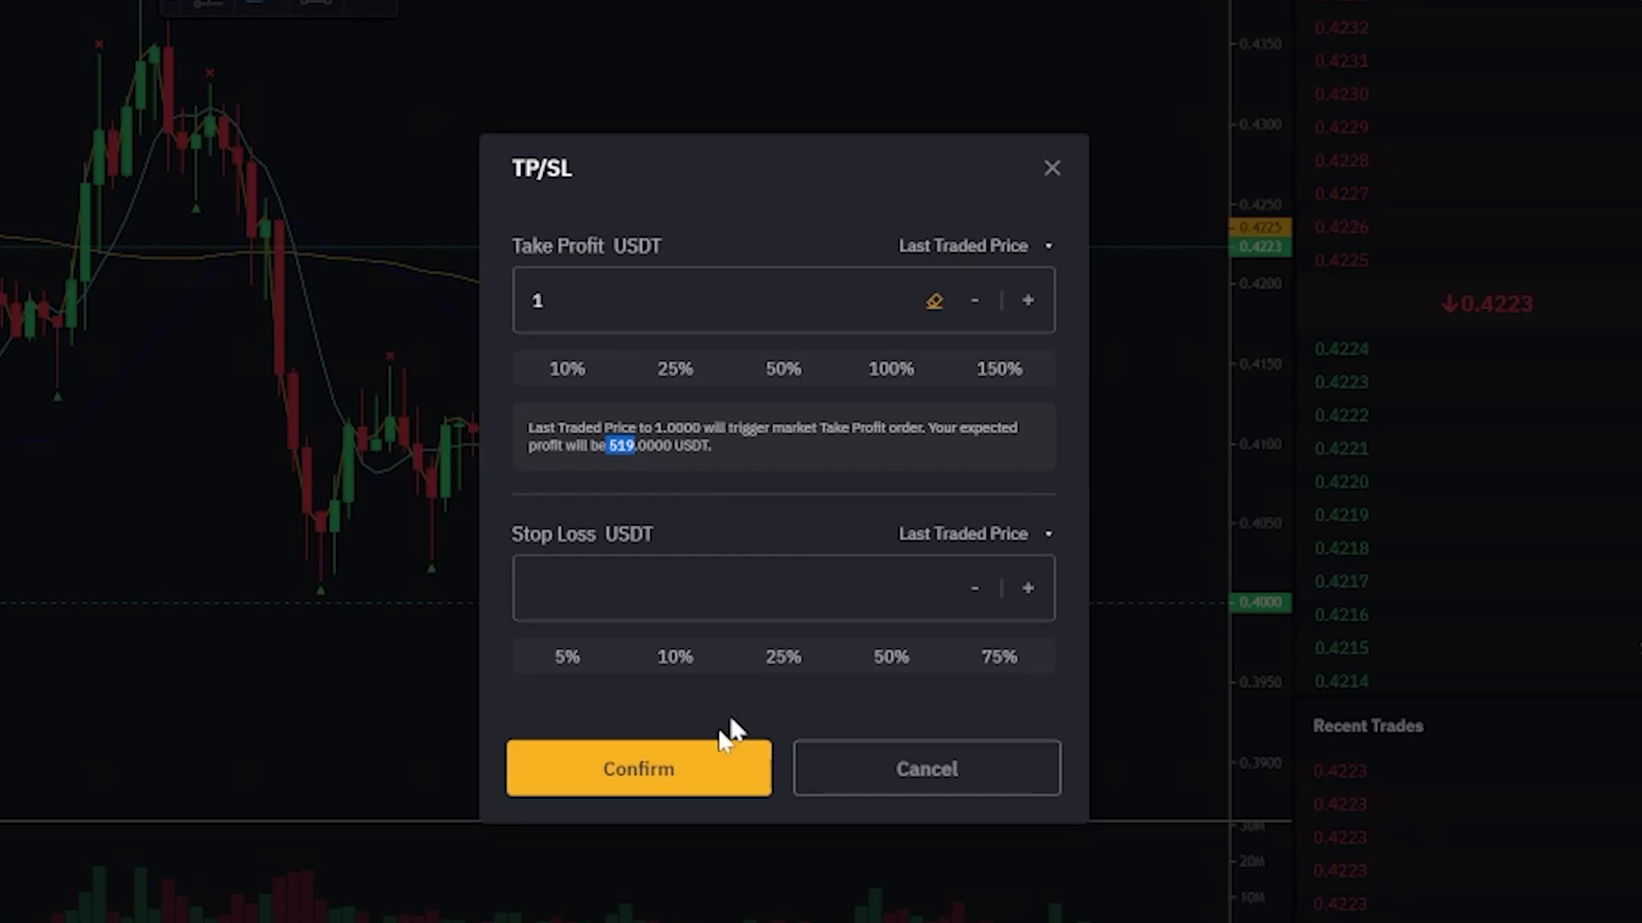
click(680, 772)
click(784, 380)
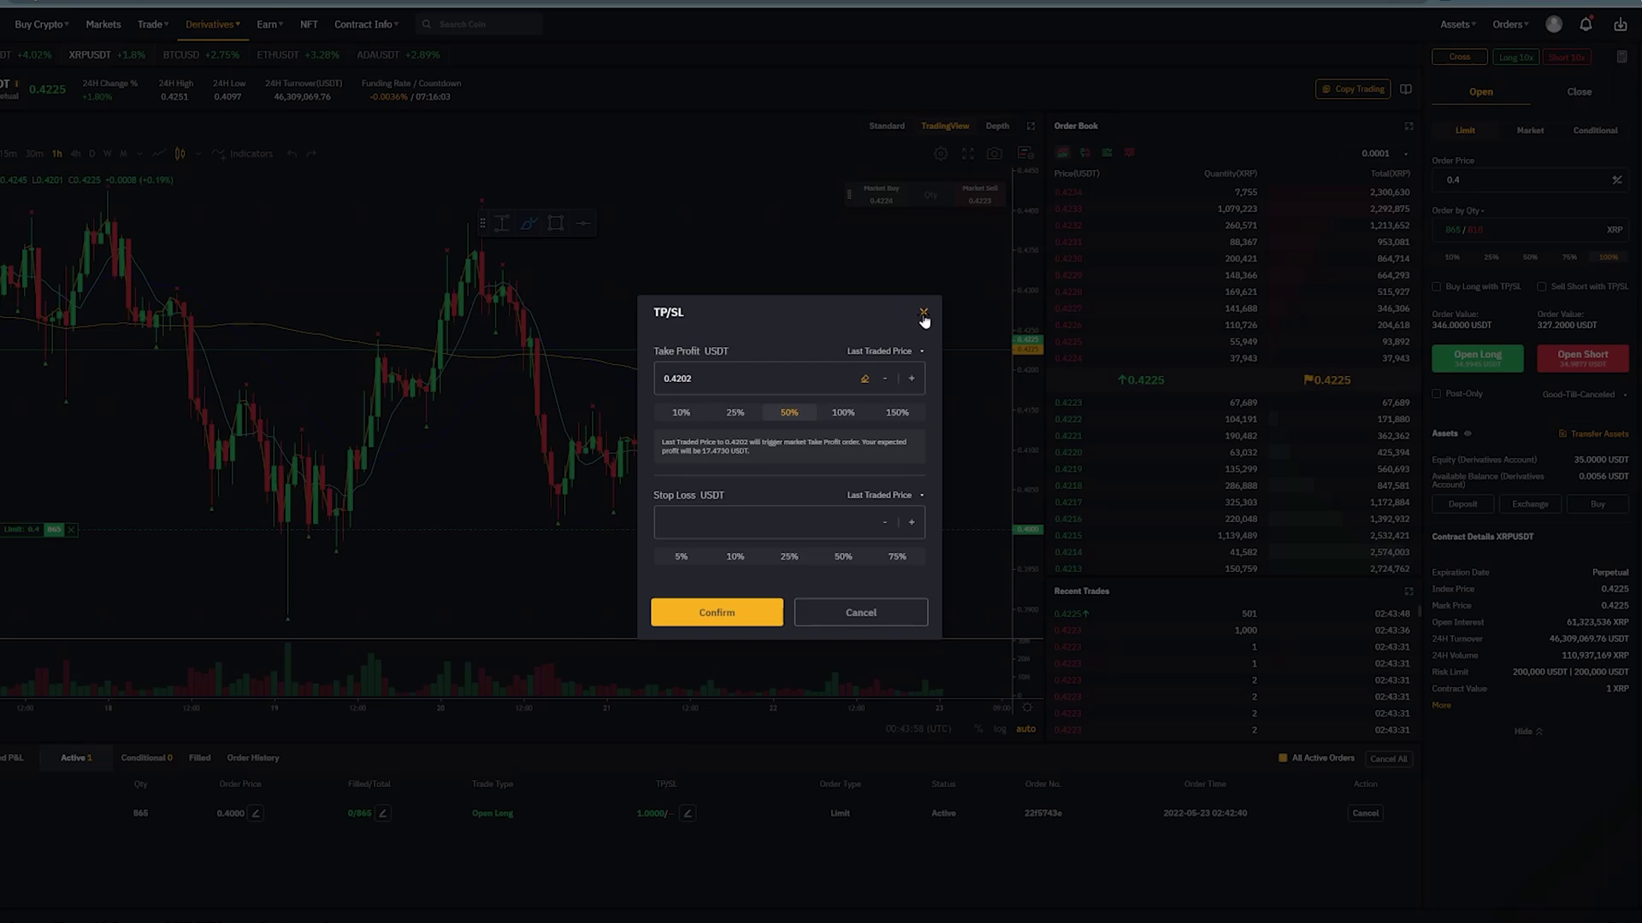
click(1051, 168)
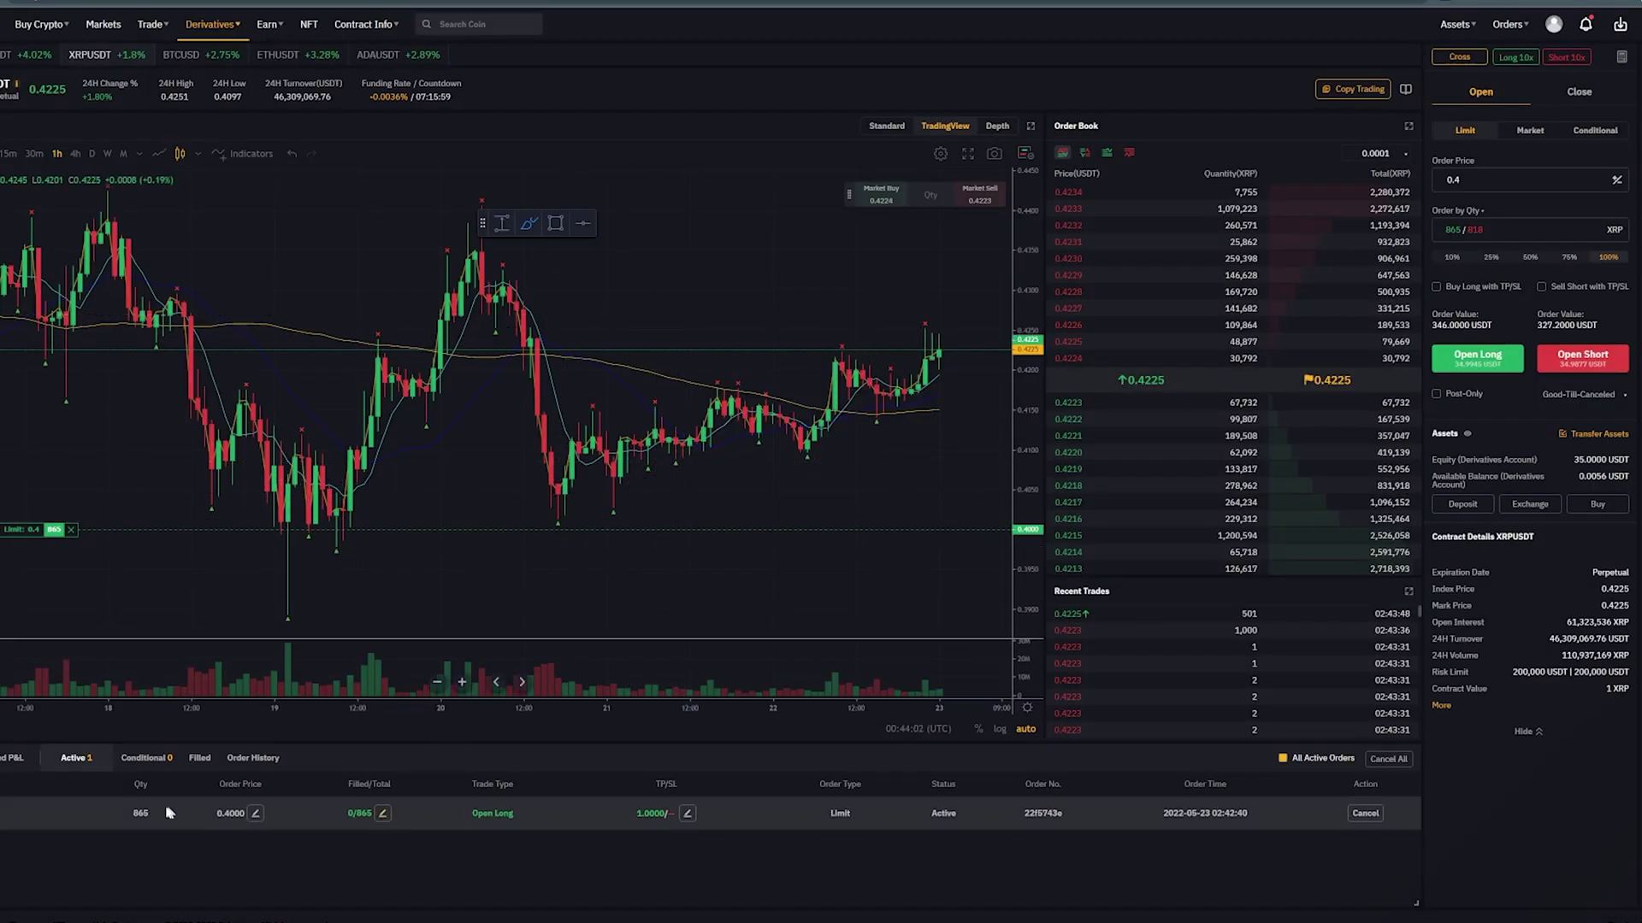
Change the active order's price to 0.3 and confirm it
click(255, 813)
key(BackSpace)
text(3)
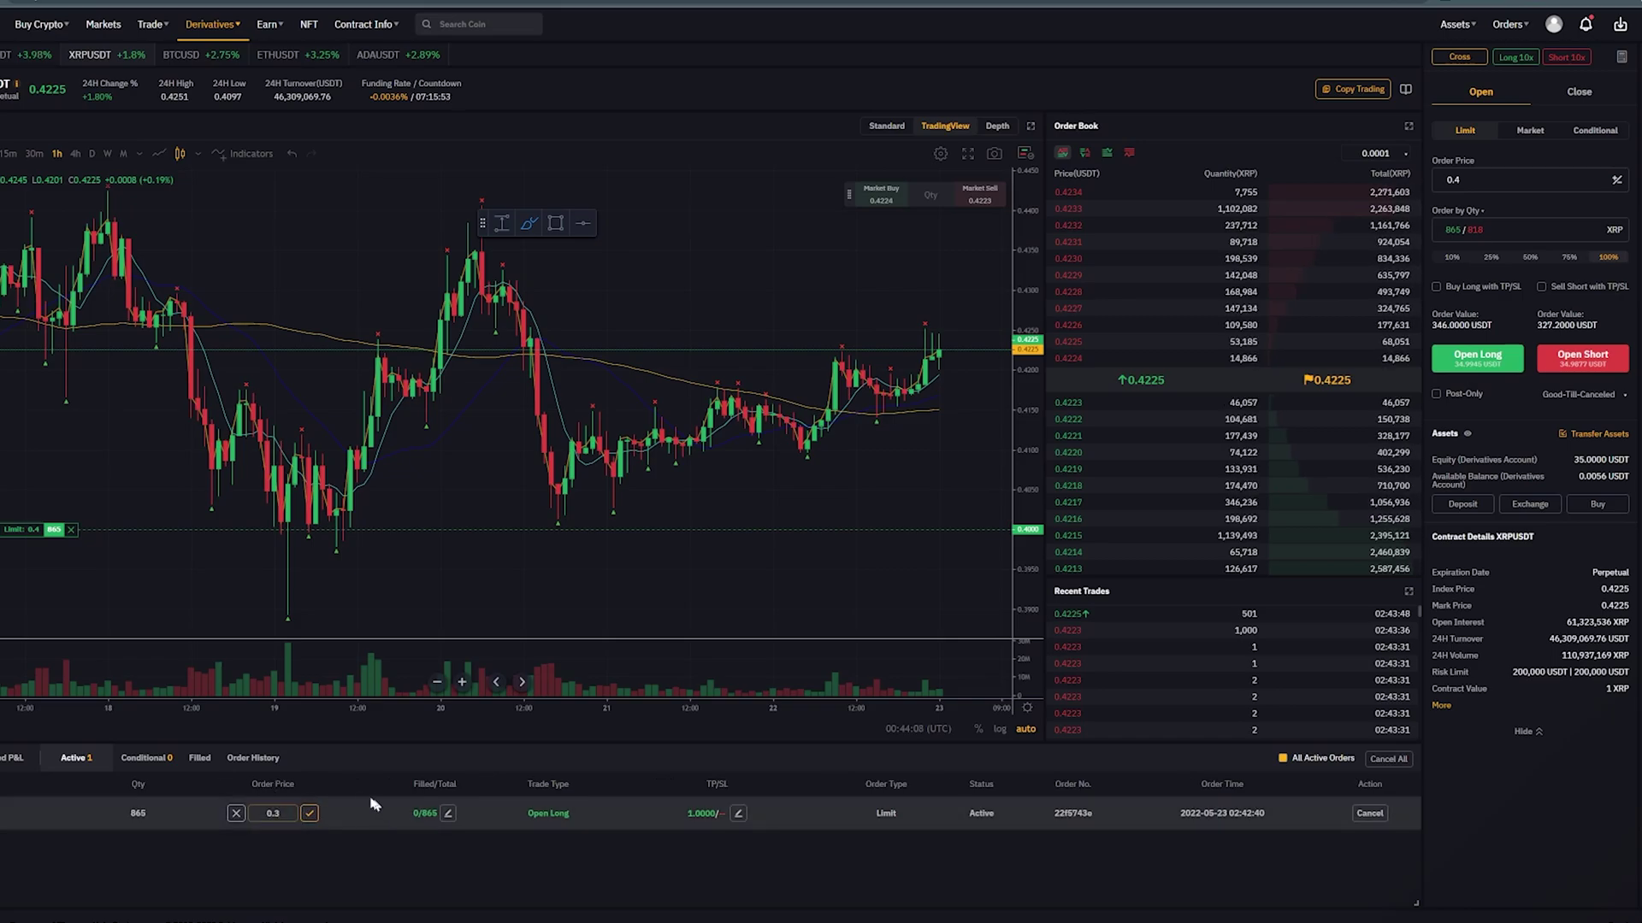
click(309, 813)
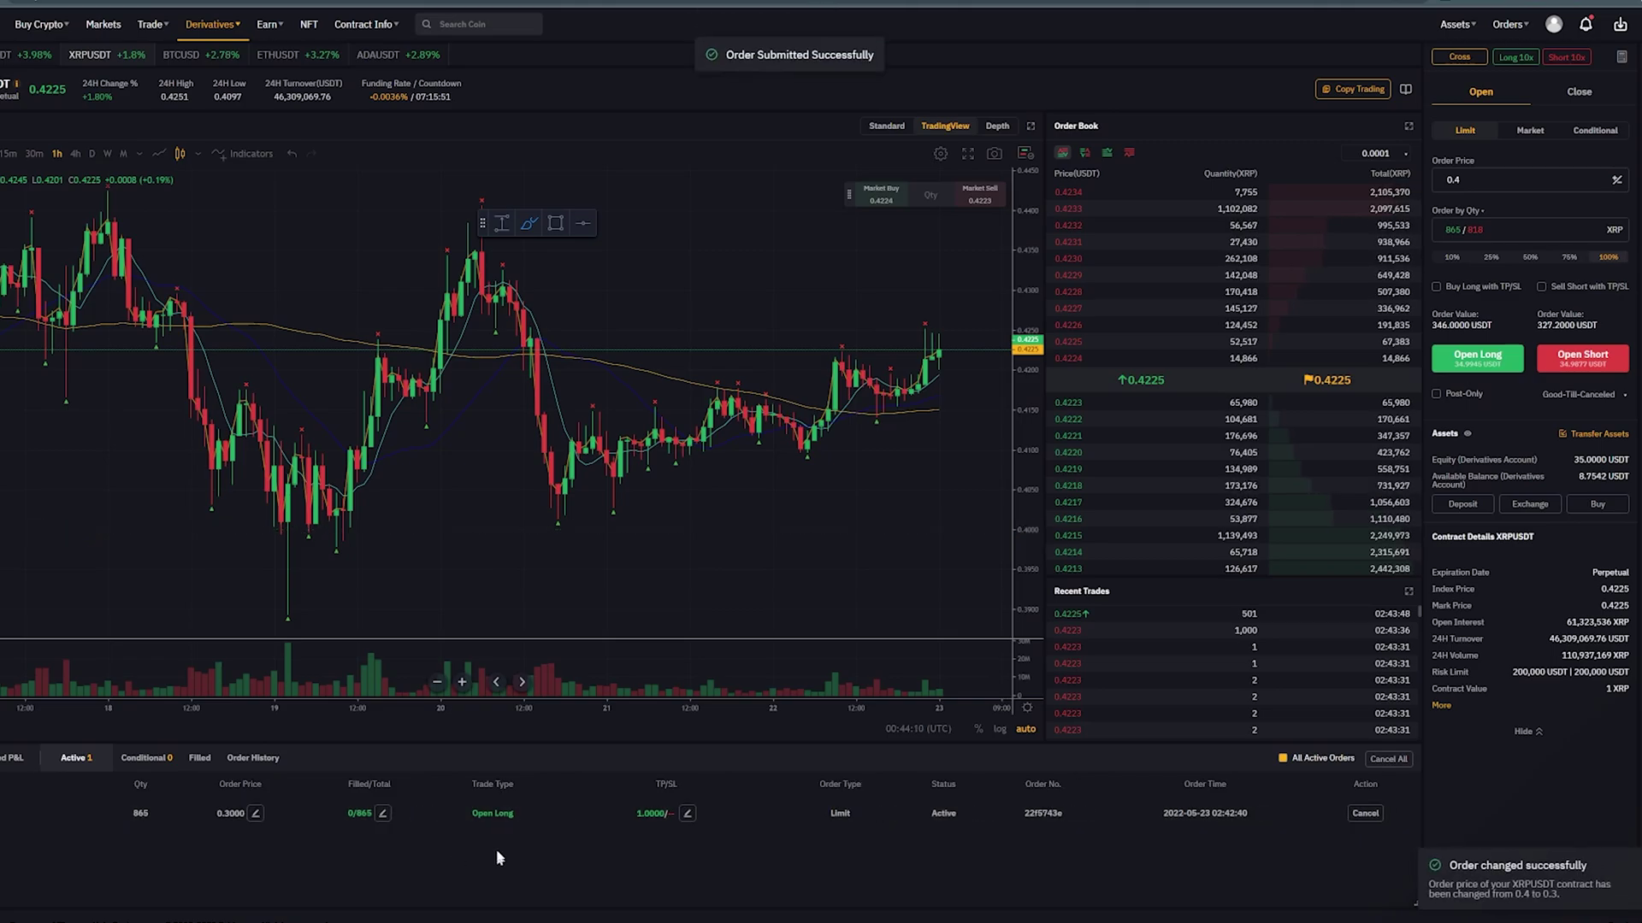
Rescale the chart's price axis to look for the order line, and set the active order's price back to 0.4
drag(1023, 464, 1025, 513)
double_click(1025, 479)
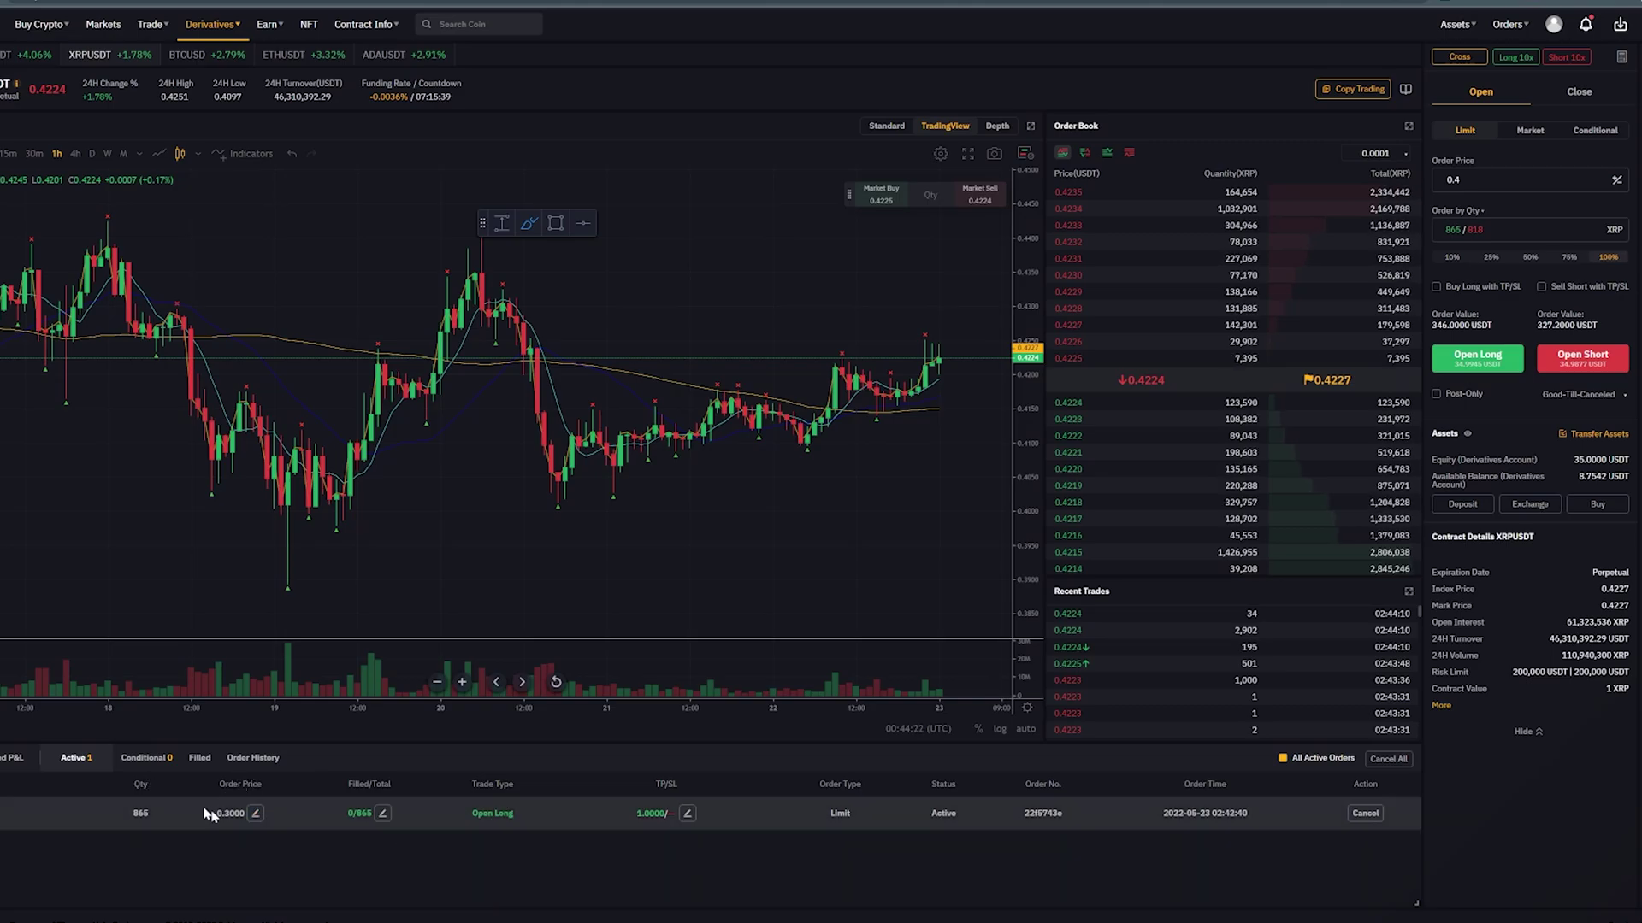
click(254, 813)
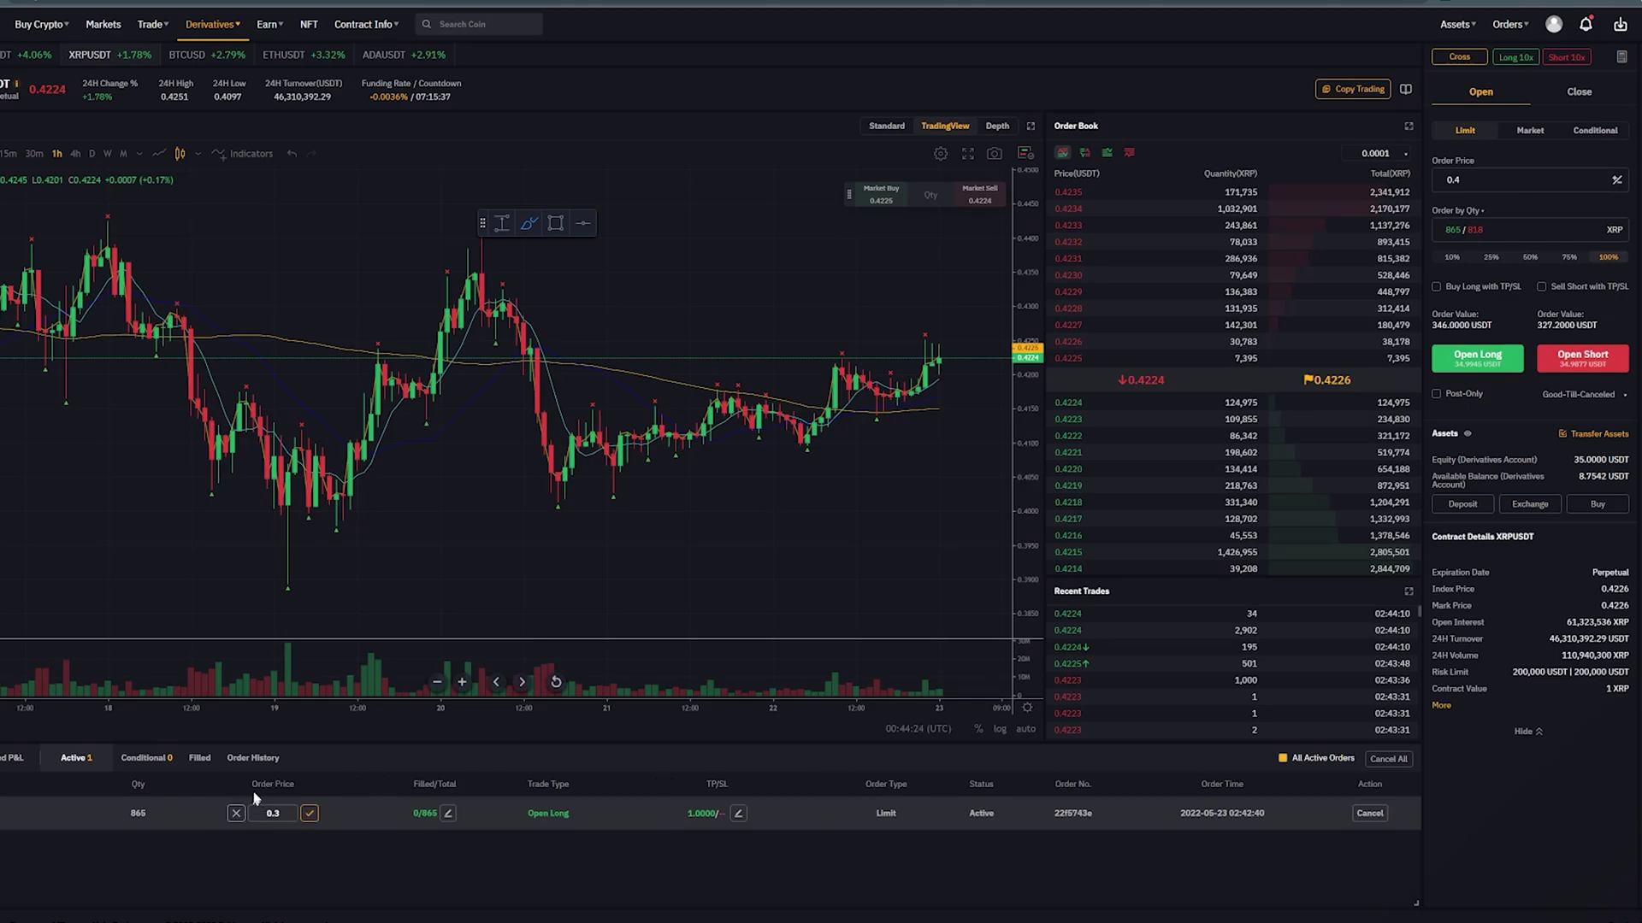
click(309, 813)
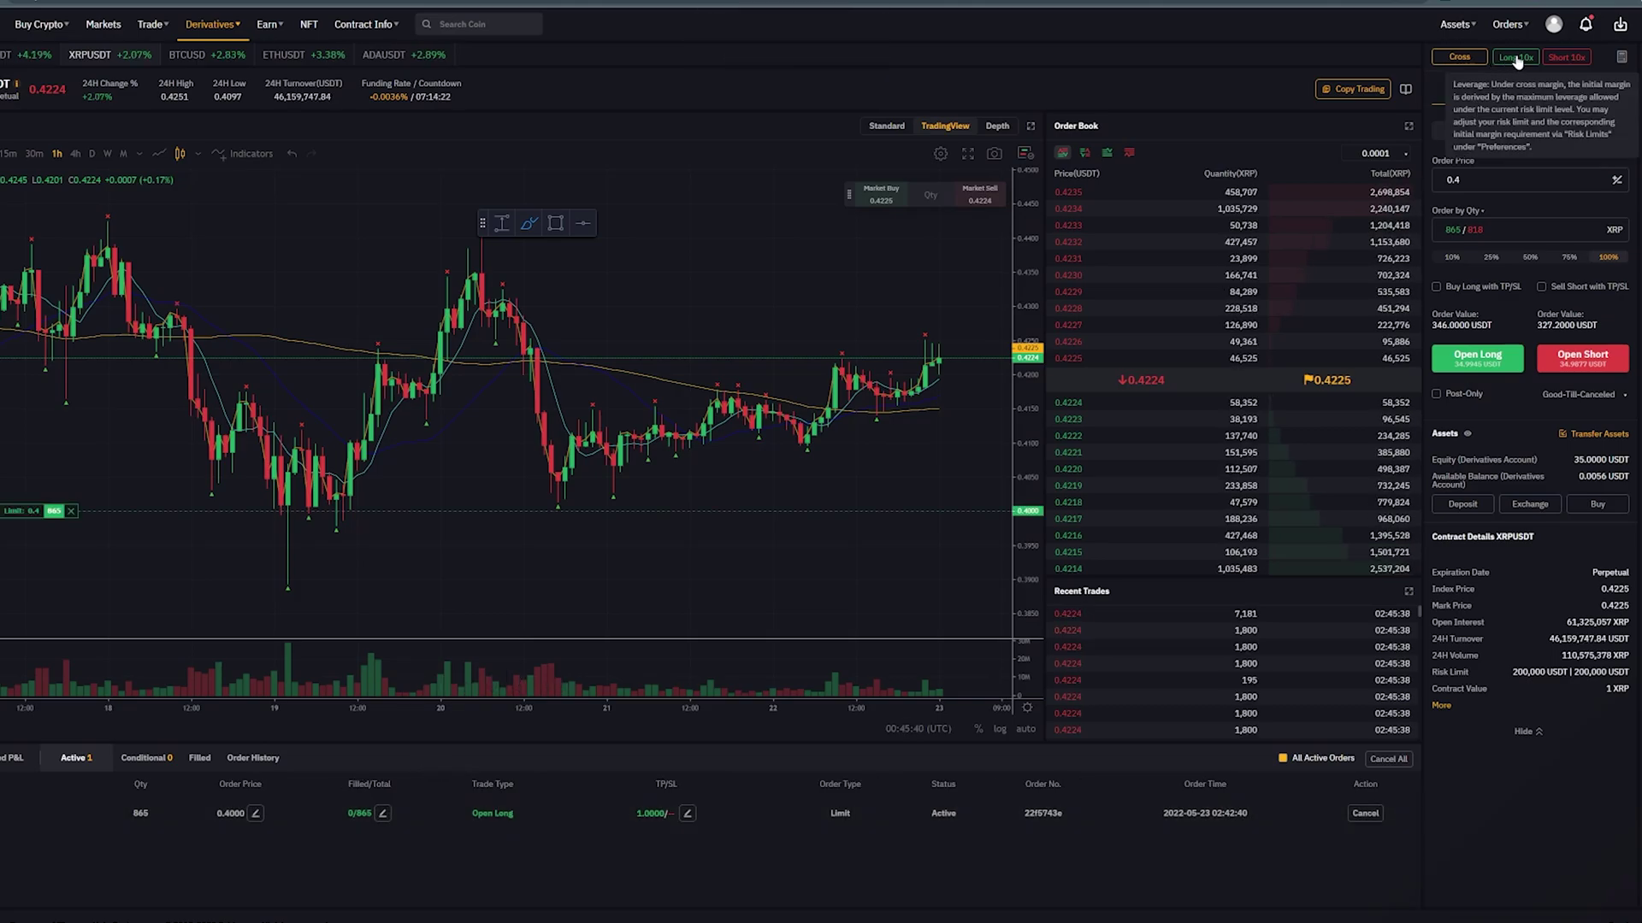
Open the margin mode settings and compare the descriptions of isolated and cross margin, ending on cross
click(1516, 58)
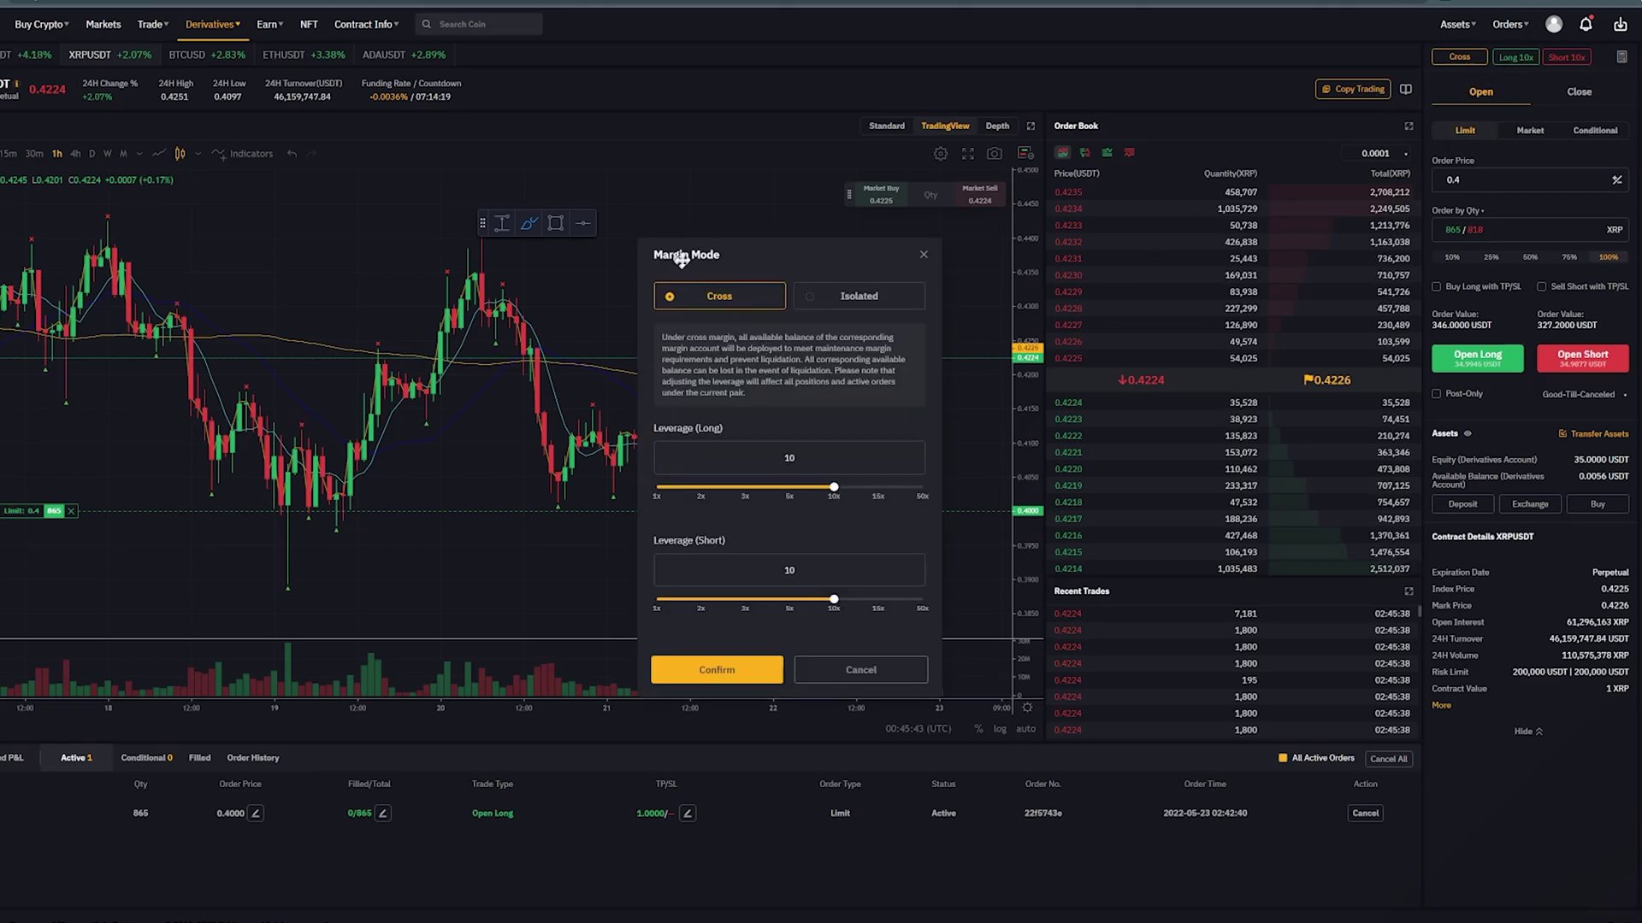
click(842, 299)
click(755, 301)
click(842, 297)
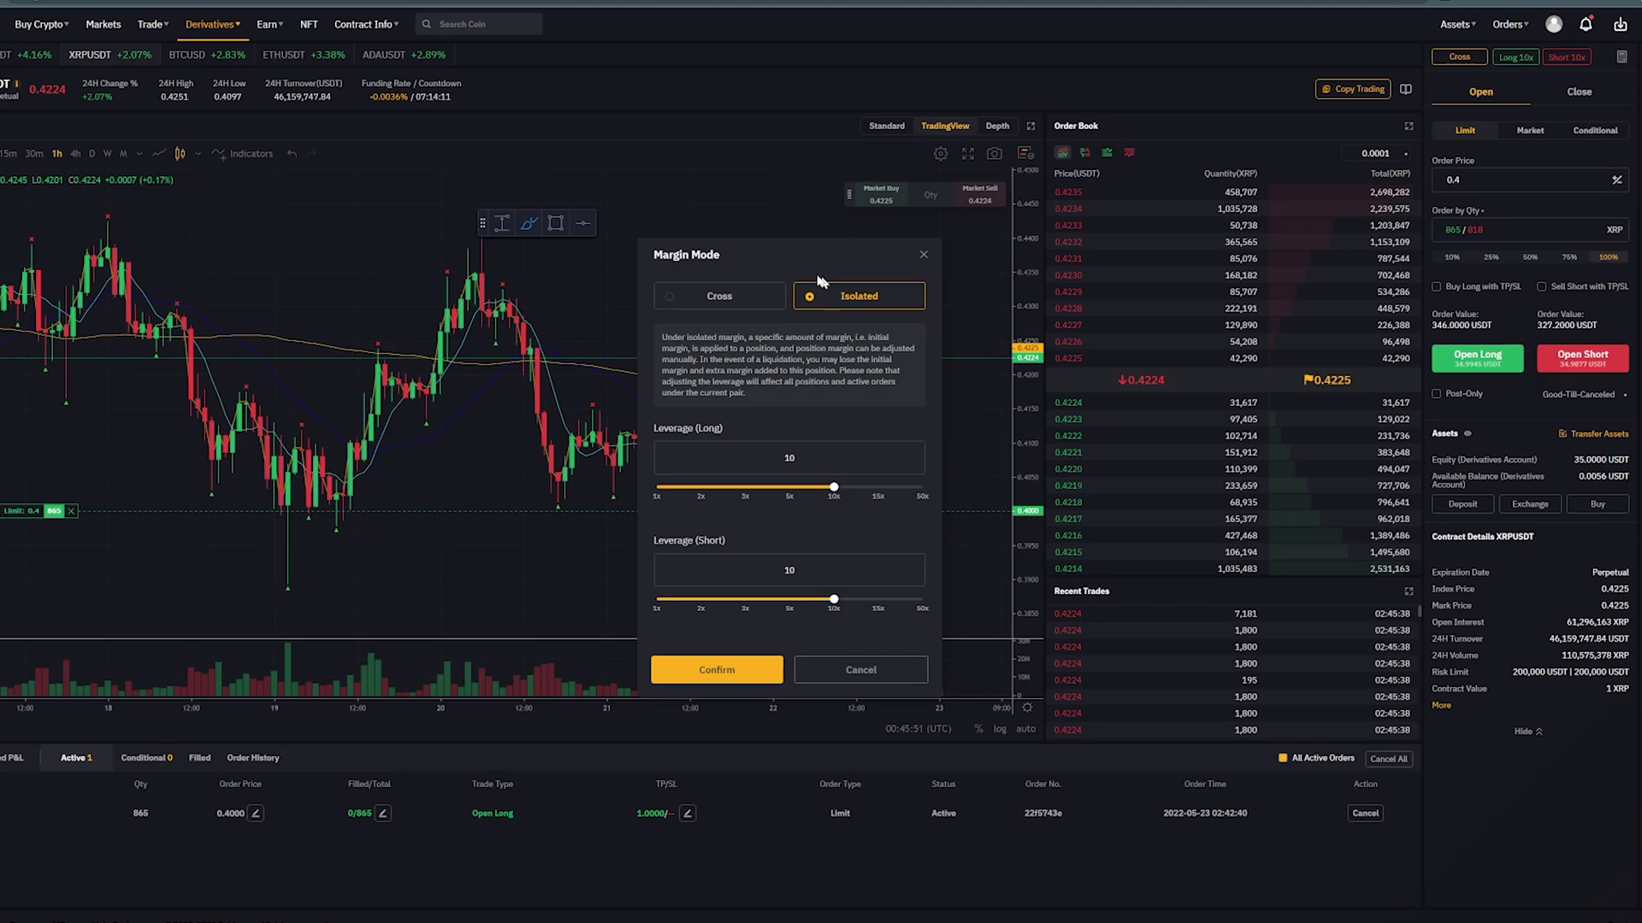
click(755, 299)
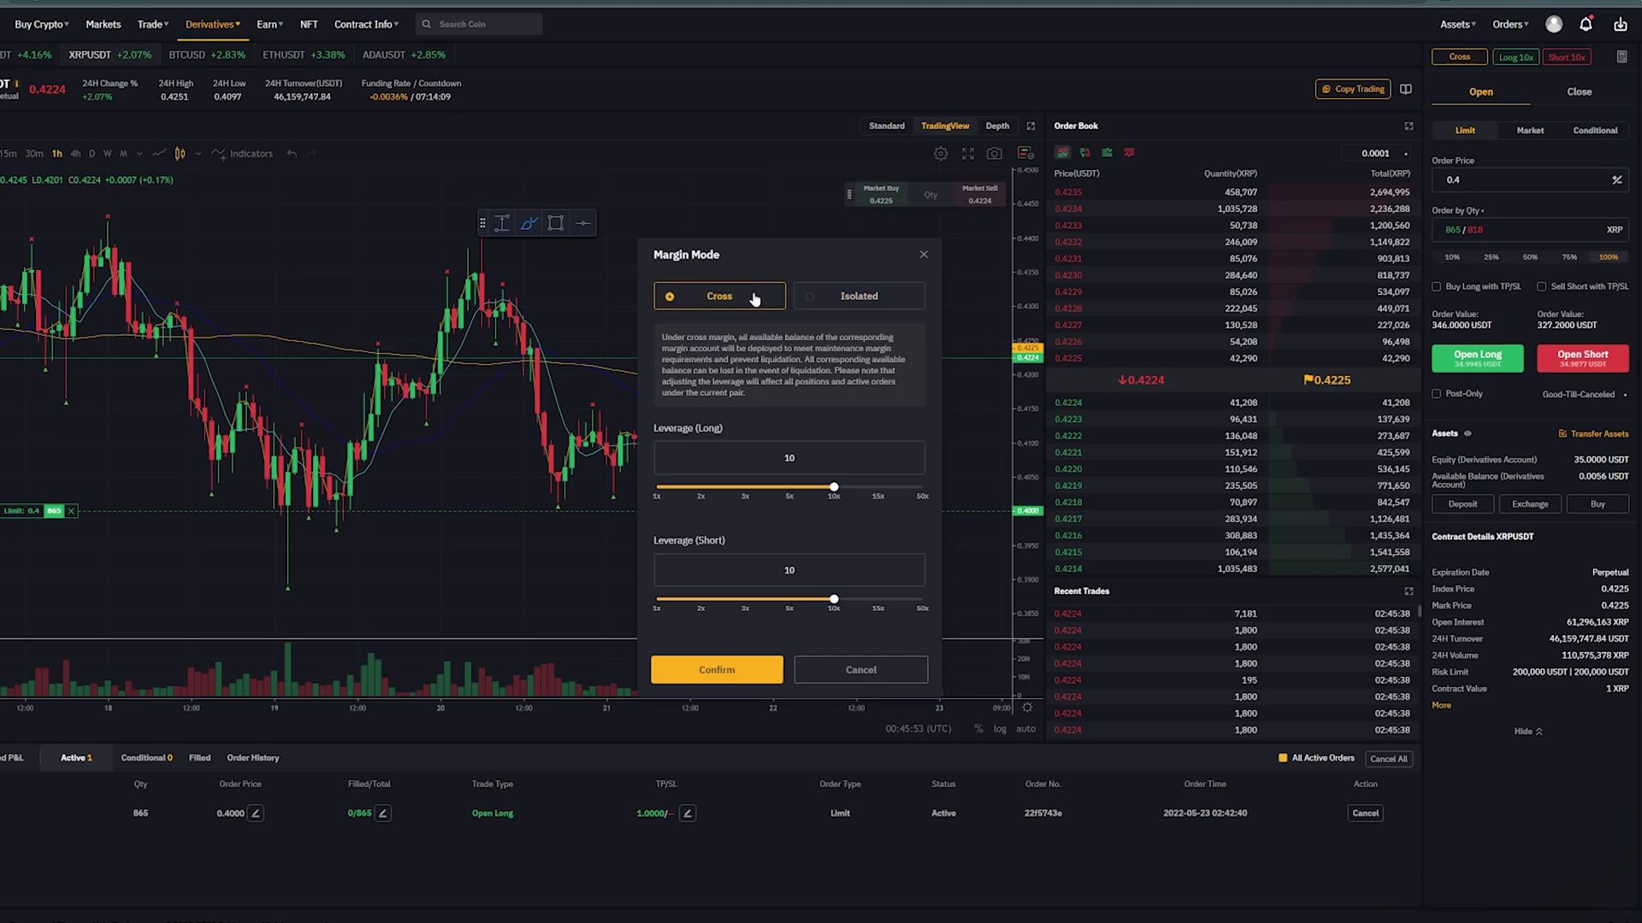